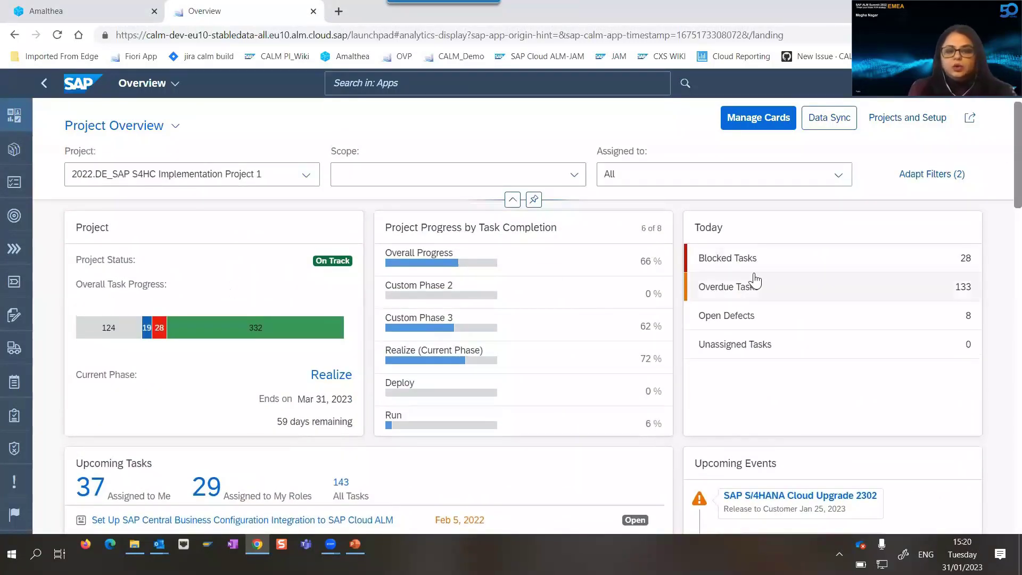
Step: Review the Project Overview cards and the list of available saved views
scroll(510, 489, "down", 1)
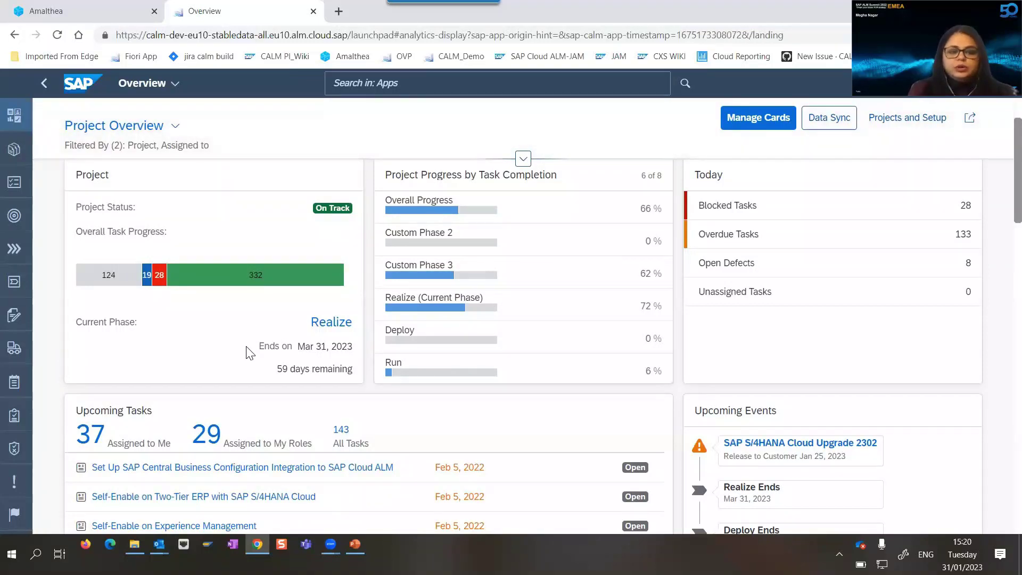
scroll(250, 353, "up", 1)
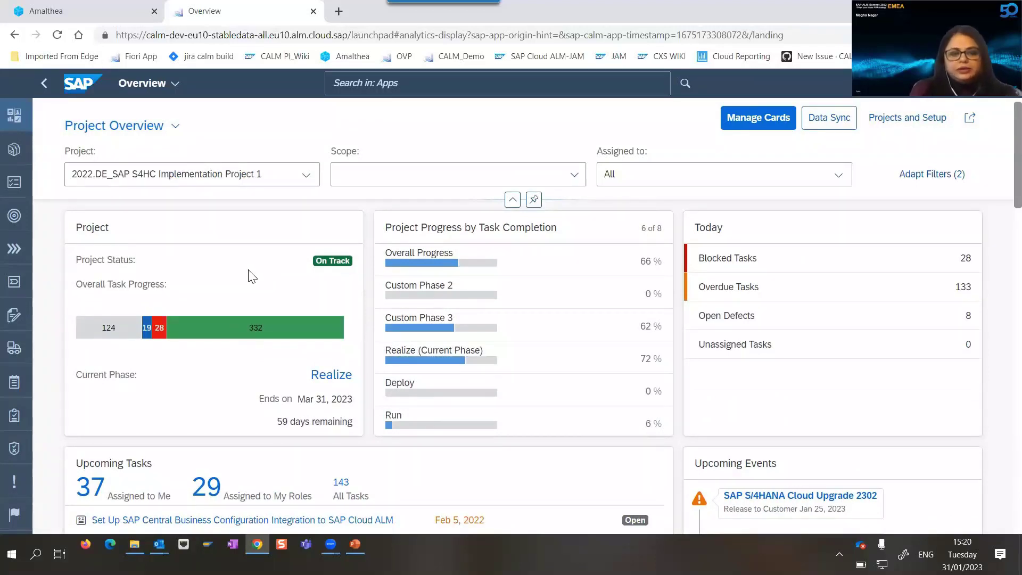
left_click(177, 128)
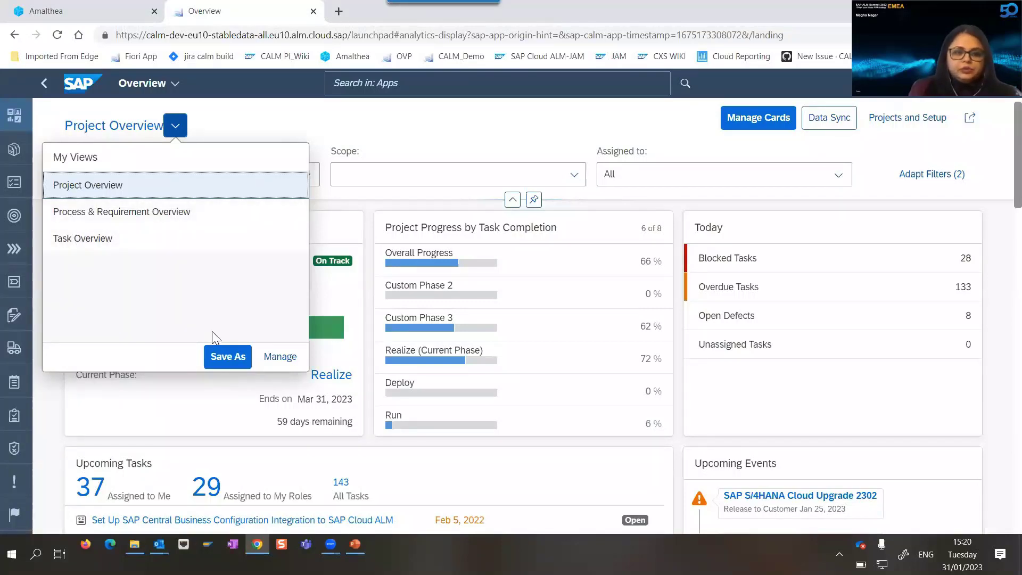
left_click(345, 207)
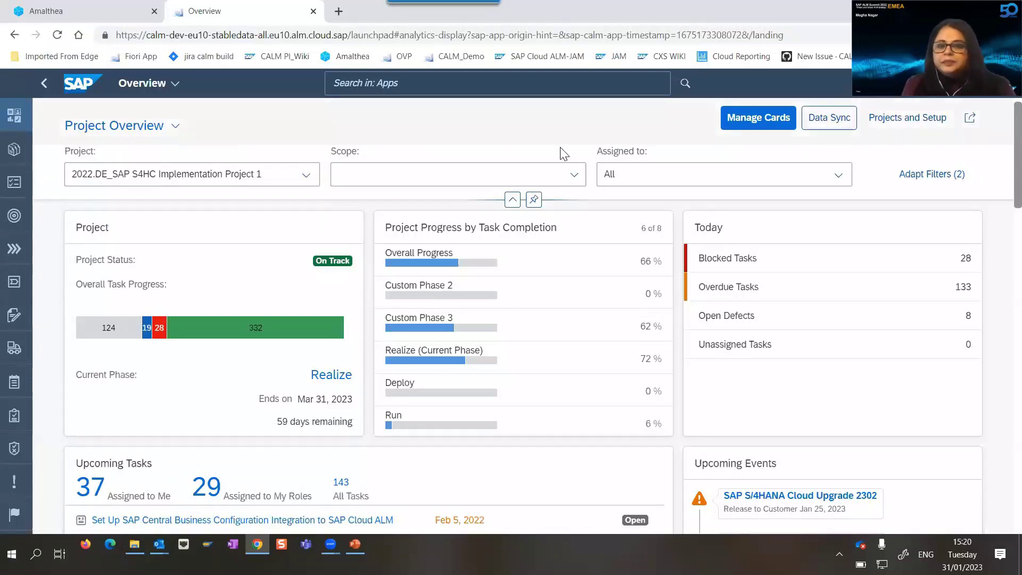
Step: In the card management settings, hide Project, Project Progress by Task Completion, Upcoming Tasks, Upcoming Events, Tasks and Task Distribution, keeping Today shown
left_click(744, 118)
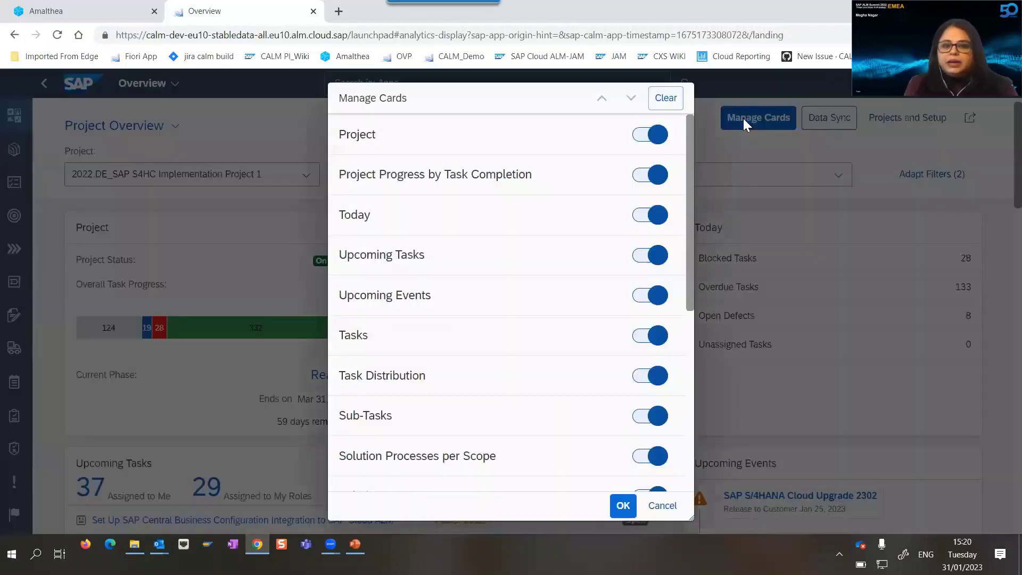
mouse_move(689, 146)
left_mouse_down()
mouse_move(690, 360)
mouse_move(692, 150)
left_mouse_up()
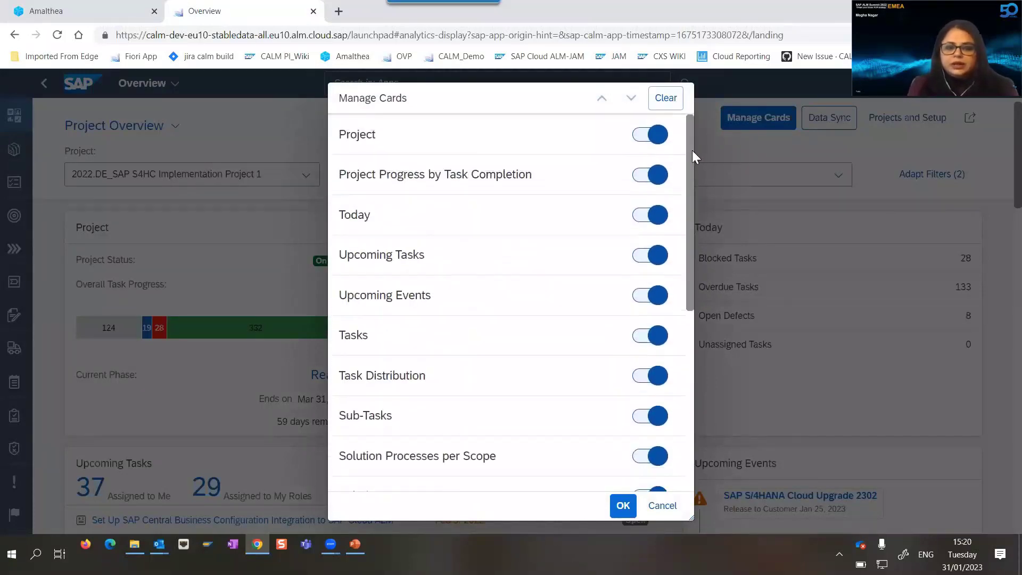
left_click(655, 137)
left_click(653, 181)
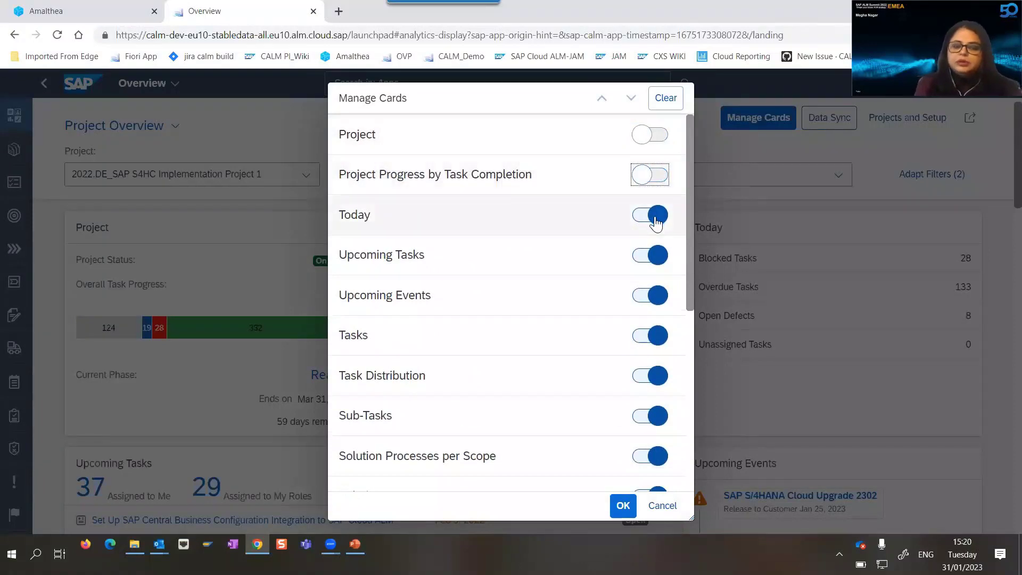
left_click(656, 218)
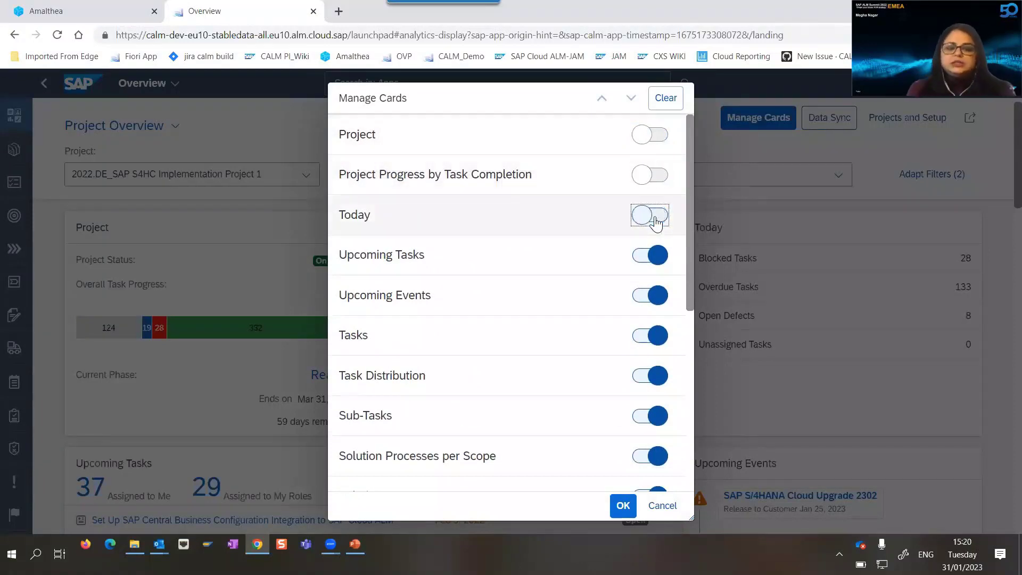
left_click(658, 260)
left_click(657, 218)
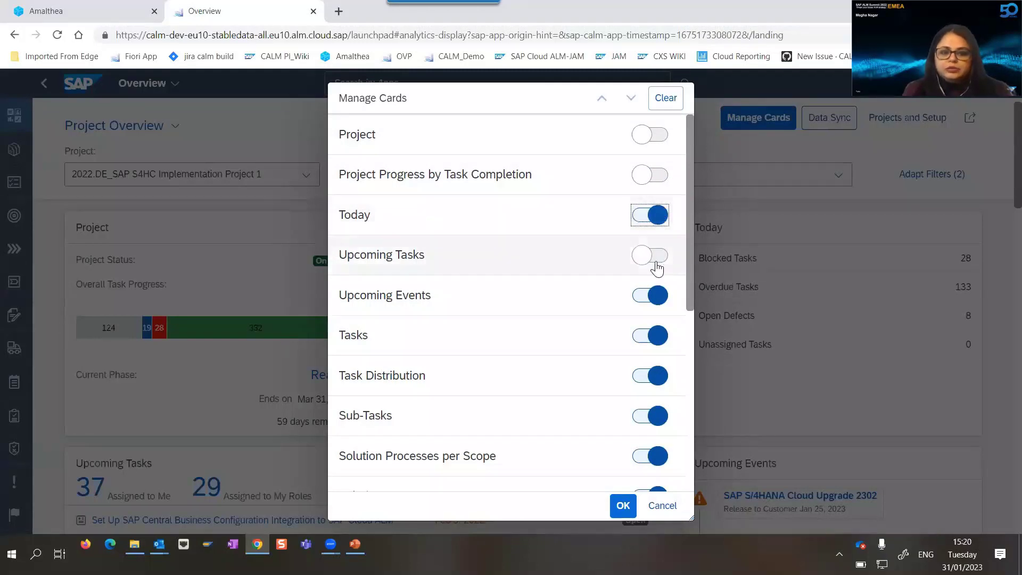
left_click(658, 300)
left_click(657, 336)
left_click(657, 377)
Step: Hide the Sub-Tasks, Solution Processes per Scope, Solution Process Statuses, Requirements, Requirement Distribution, Features and Recommendations cards
scroll(656, 379, "down", 4)
left_click(657, 216)
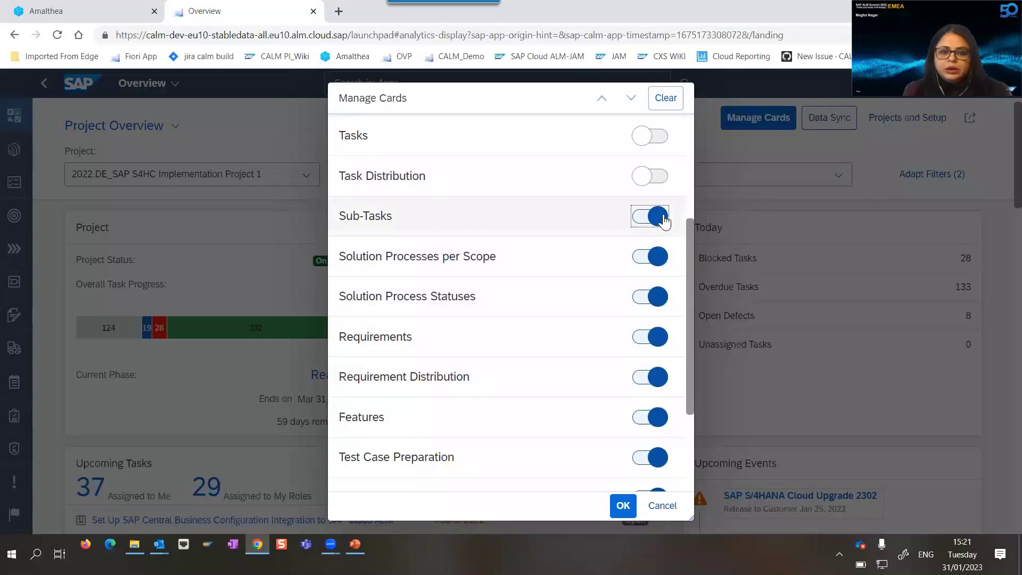
left_click(661, 258)
left_click(658, 297)
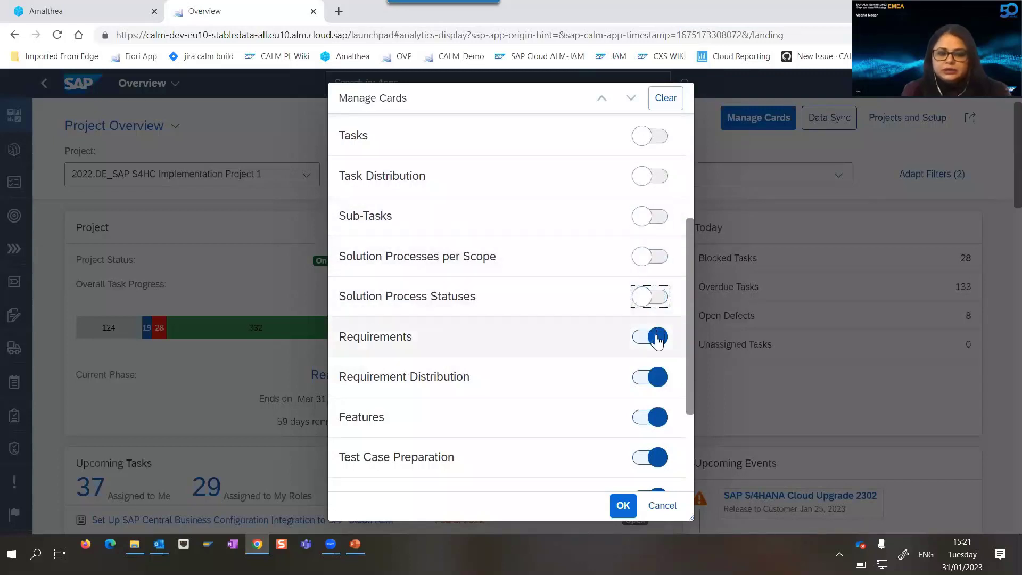
left_click(658, 339)
left_click(656, 378)
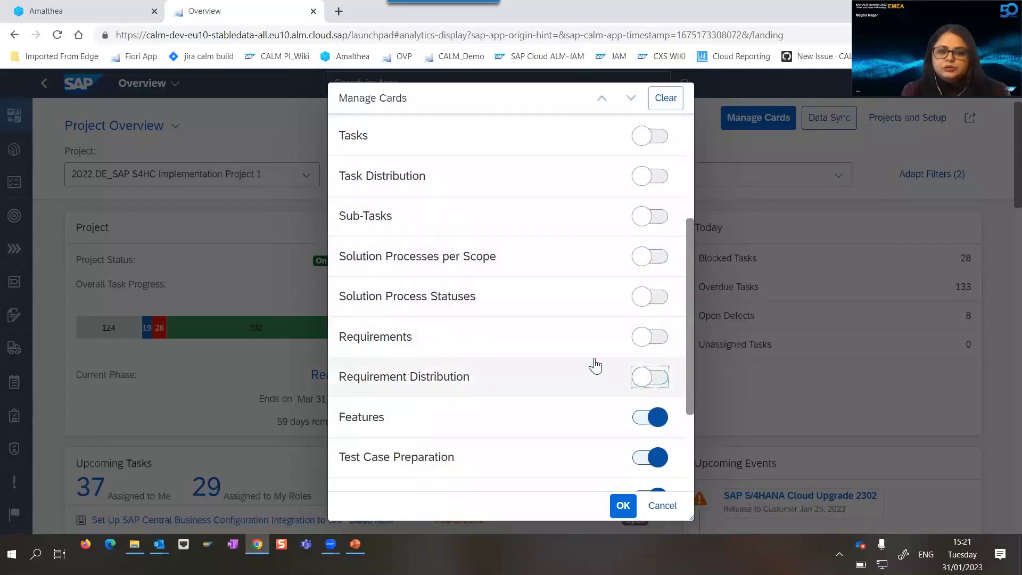
scroll(648, 309, "down", 3)
left_click(650, 269)
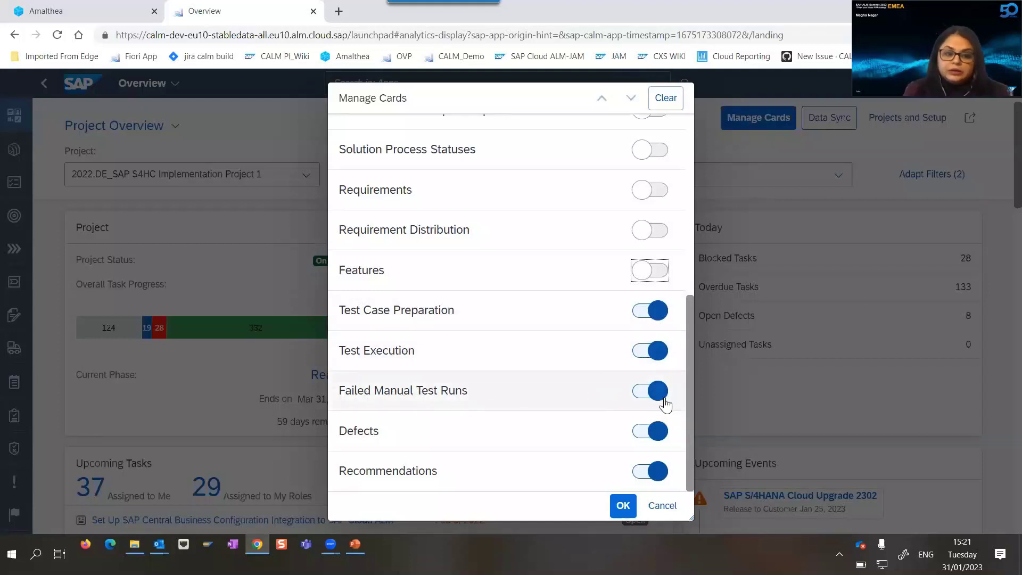
left_click(660, 473)
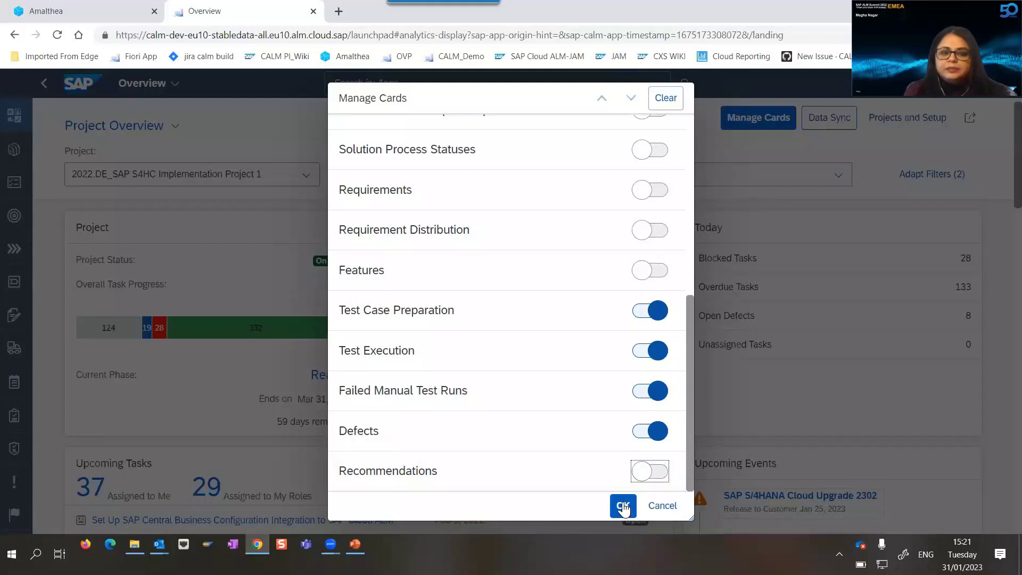
Step: Move the Test Case Preparation card one position up in the card order, above Features
left_click_drag(690, 381, 690, 372)
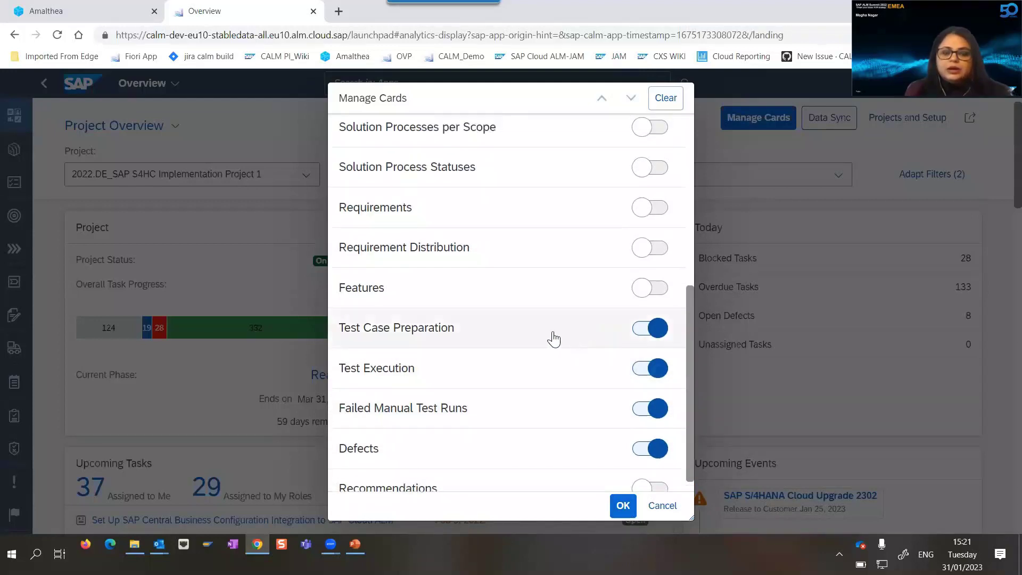
left_click(553, 339)
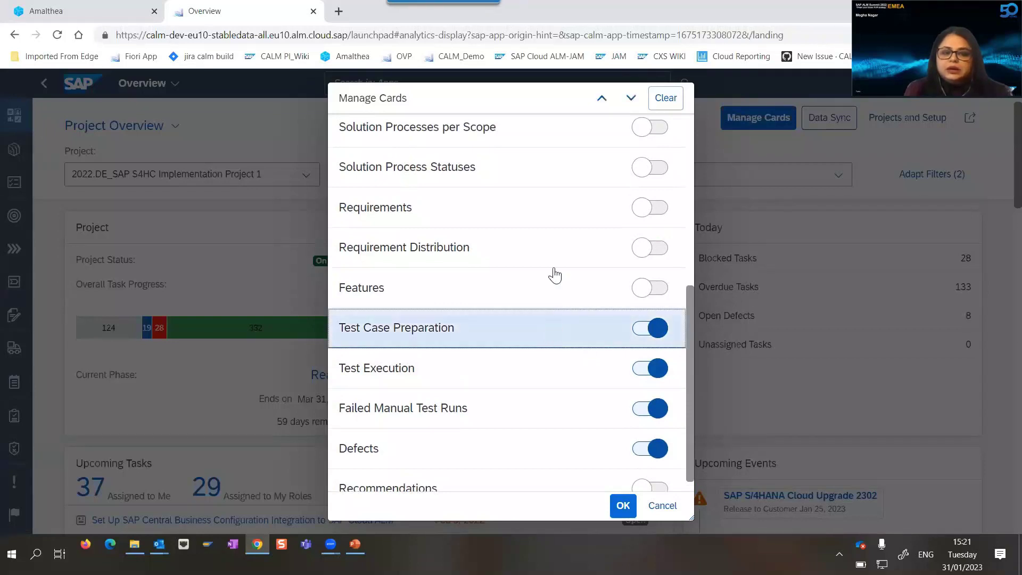
left_click(603, 98)
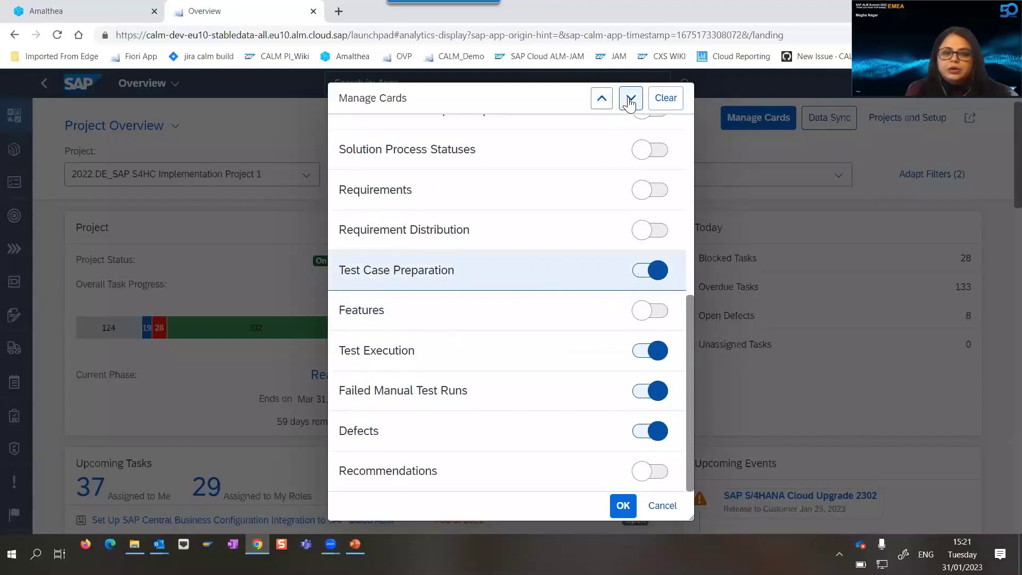
Step: Move the Defects card up the card order until it sits directly above Tasks, and apply the card settings
left_click(569, 440)
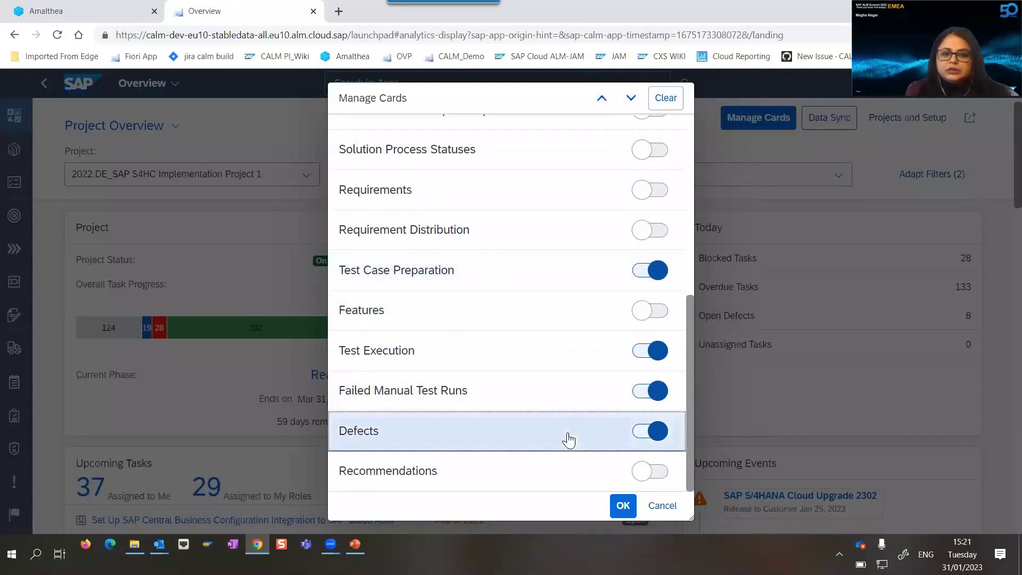
left_click(607, 103)
left_click(607, 103)
left_click(607, 103)
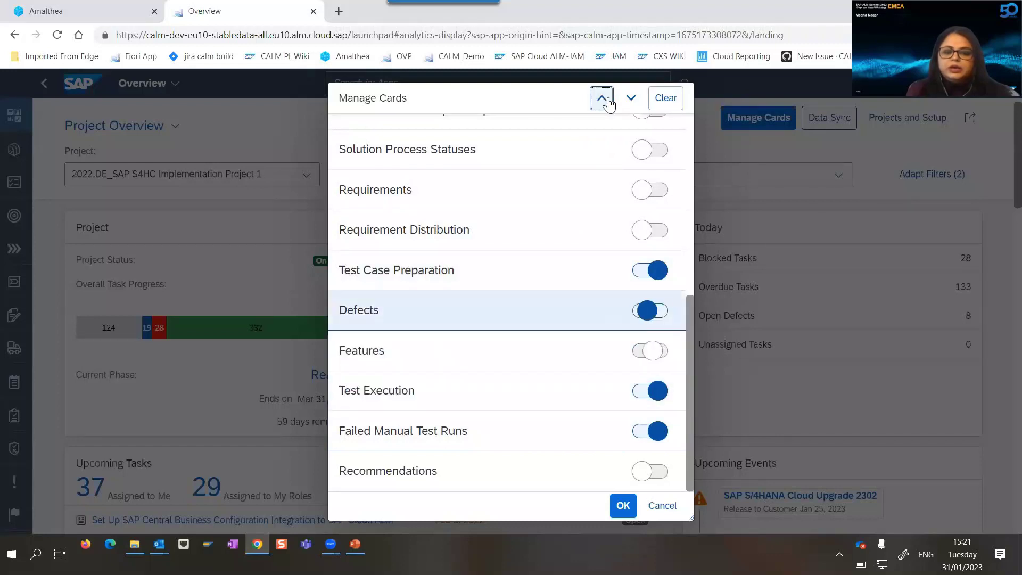
left_click(607, 103)
left_click(608, 103)
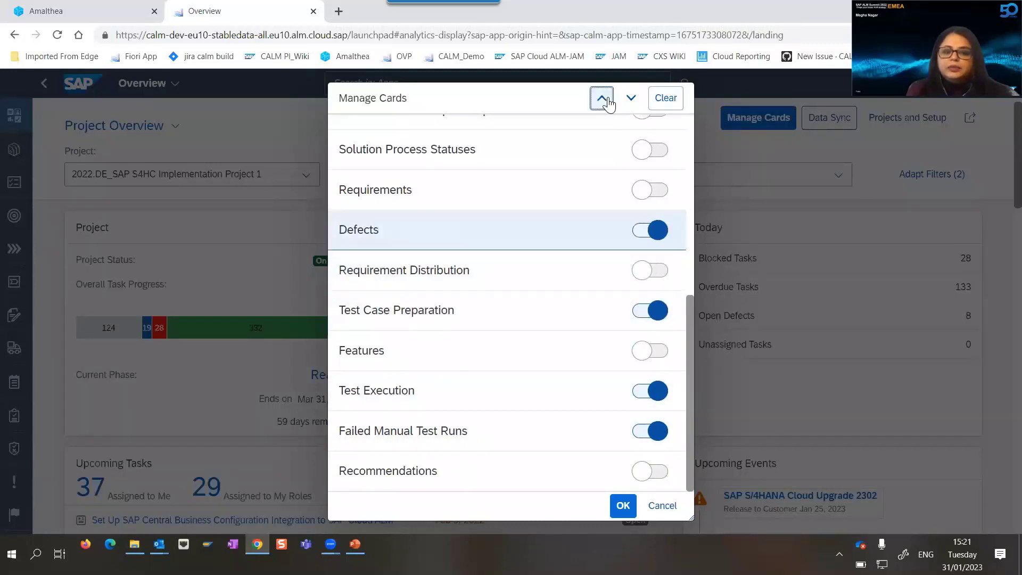
left_click(608, 103)
left_click(607, 102)
left_click(607, 102)
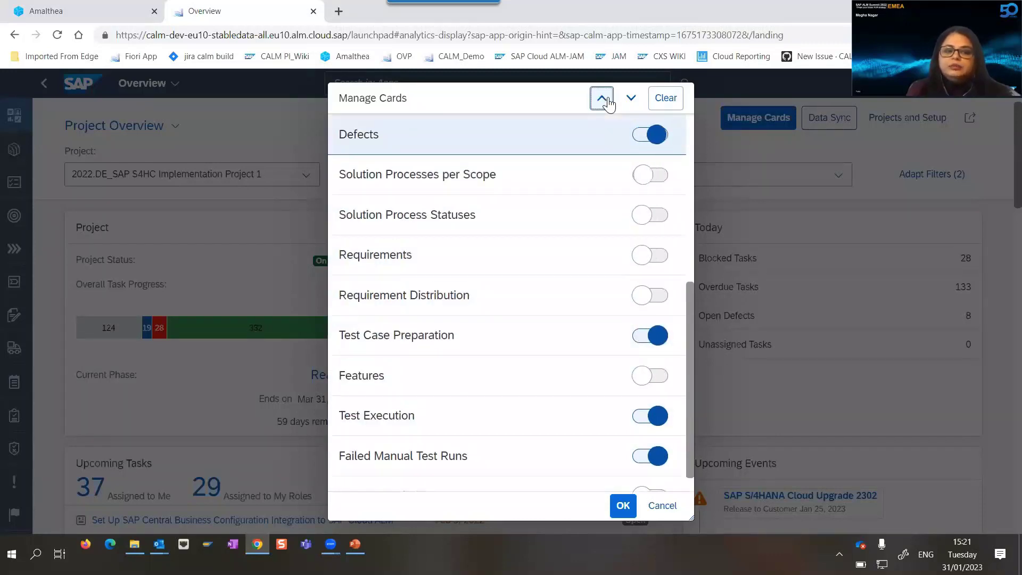
left_click(607, 102)
left_click(608, 102)
left_click(607, 103)
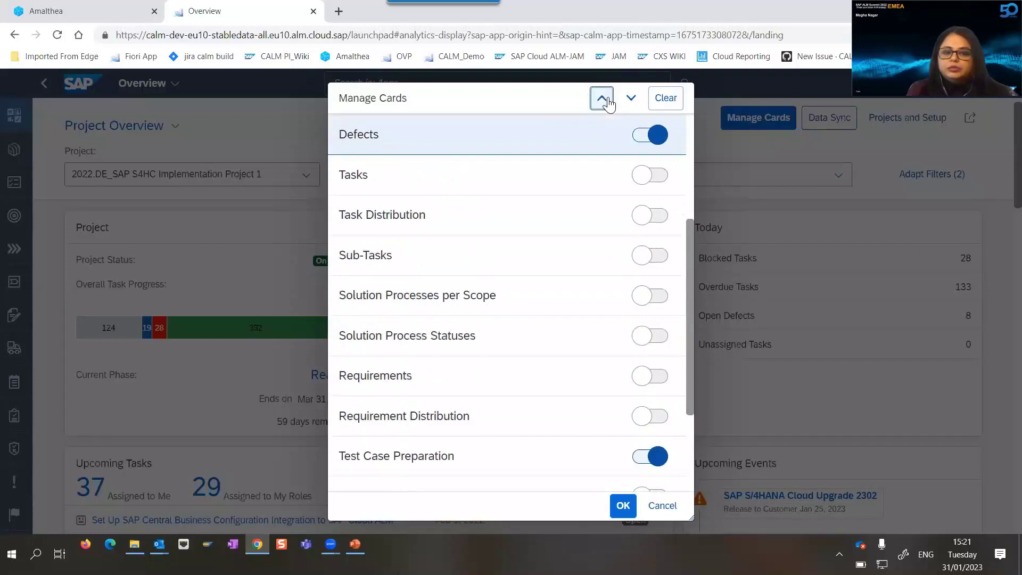
left_click(627, 509)
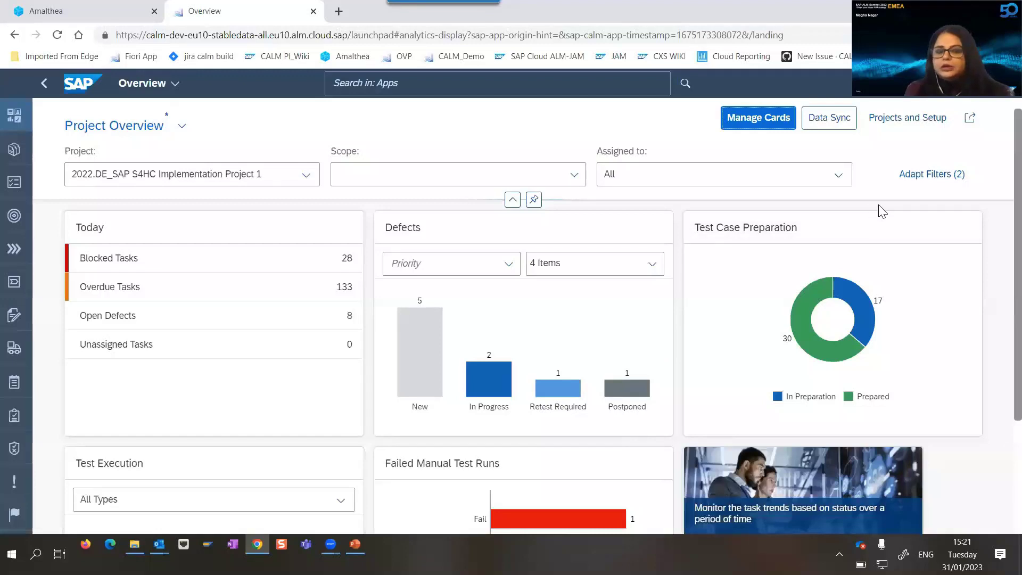
Step: Save the customized card layout as a new view named "Test Managers View" without making it the default
left_click(181, 126)
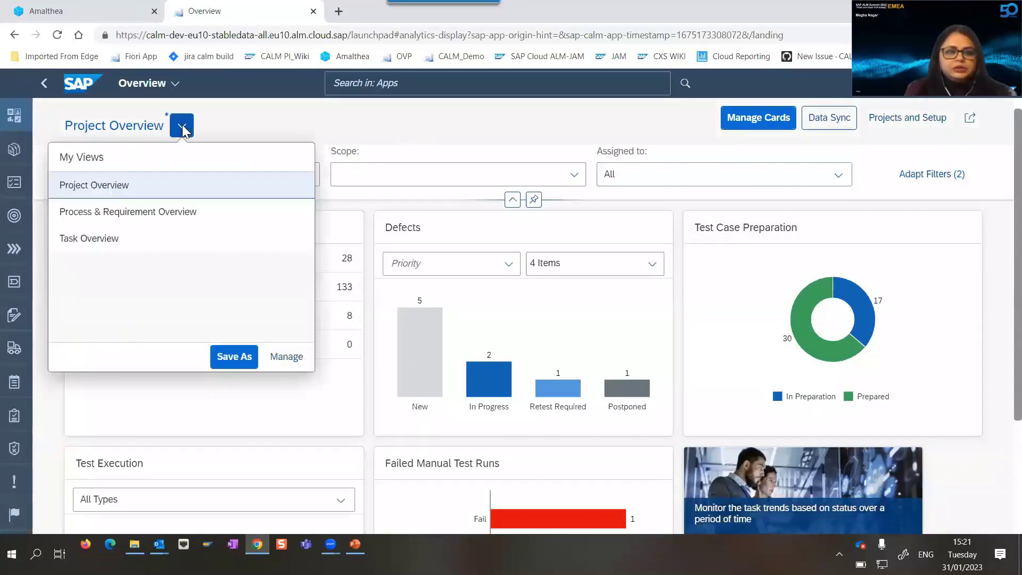
left_click(234, 358)
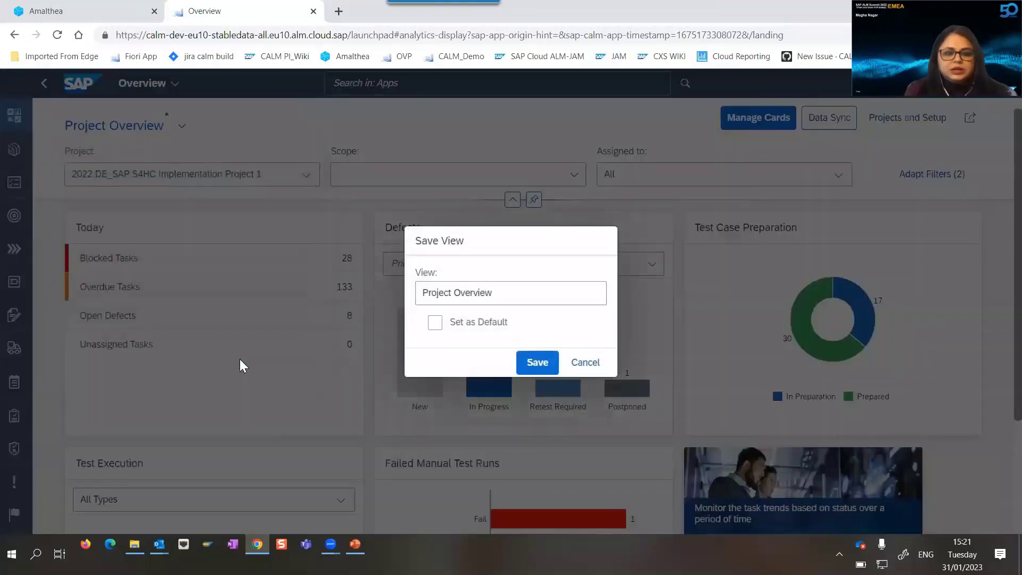
triple_click(468, 293)
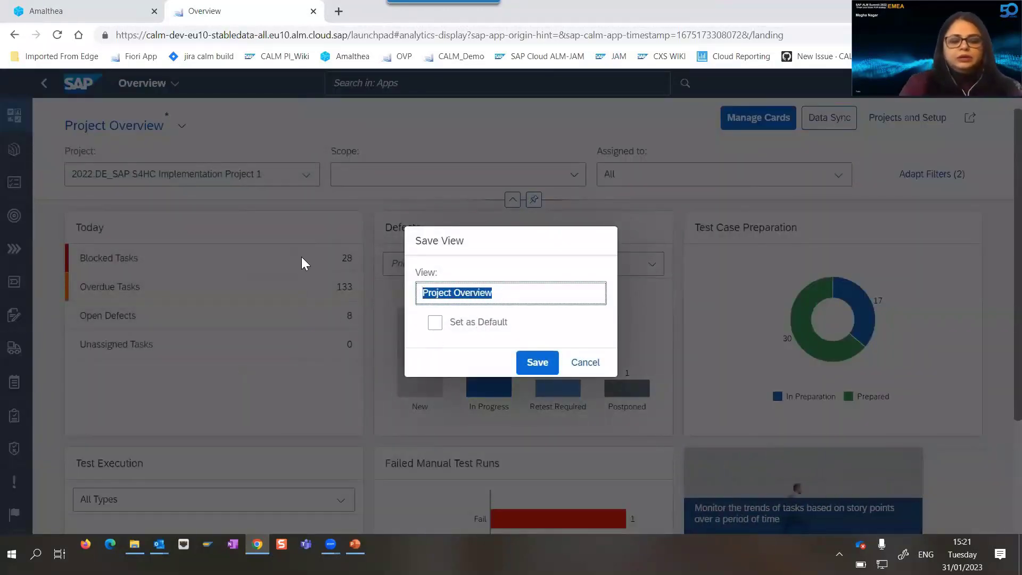
type("Test Managers V")
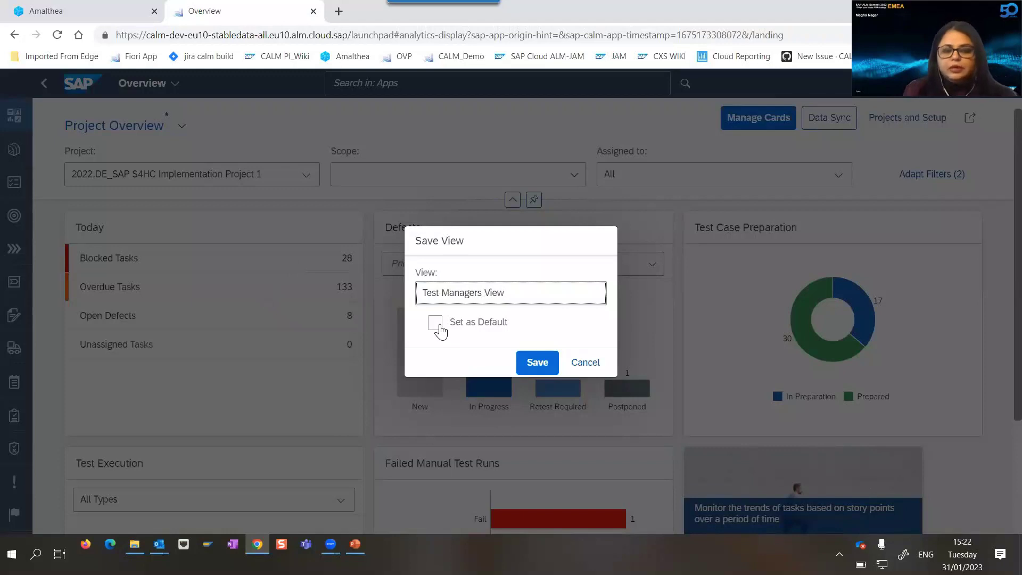
left_click(539, 365)
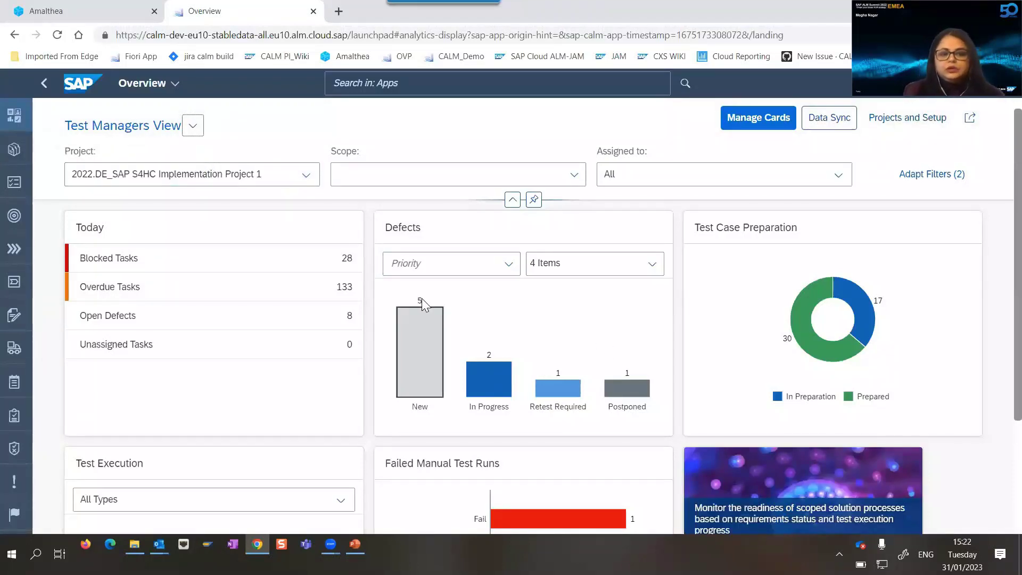
Step: Examine the cards in the Test Managers View, the Assigned to options and the filter fields that can be added
scroll(422, 298, "down", 3)
scroll(424, 302, "up", 2)
scroll(423, 298, "up", 2)
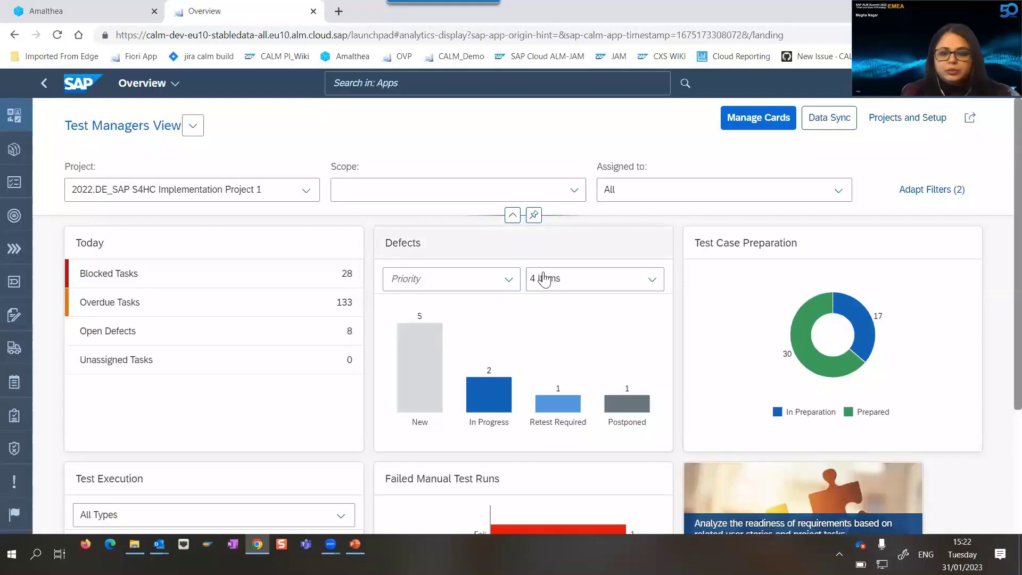
scroll(545, 278, "down", 3)
scroll(546, 278, "up", 3)
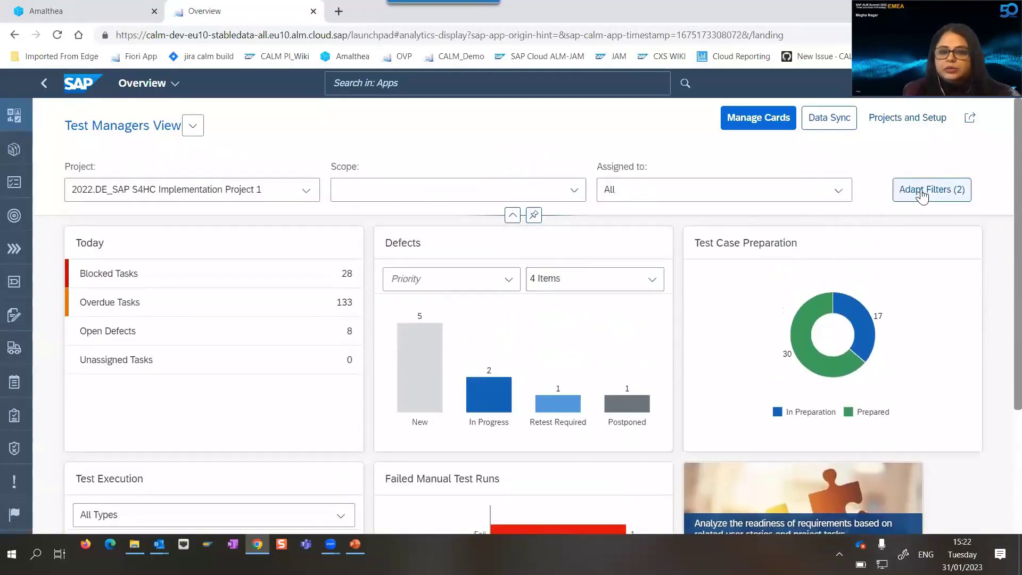
left_click(837, 193)
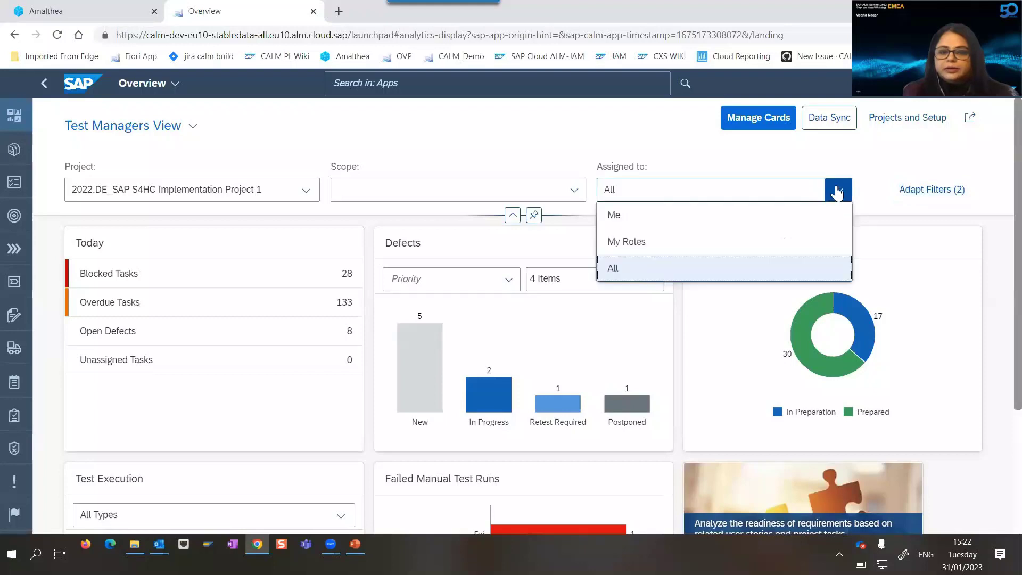
left_click(923, 191)
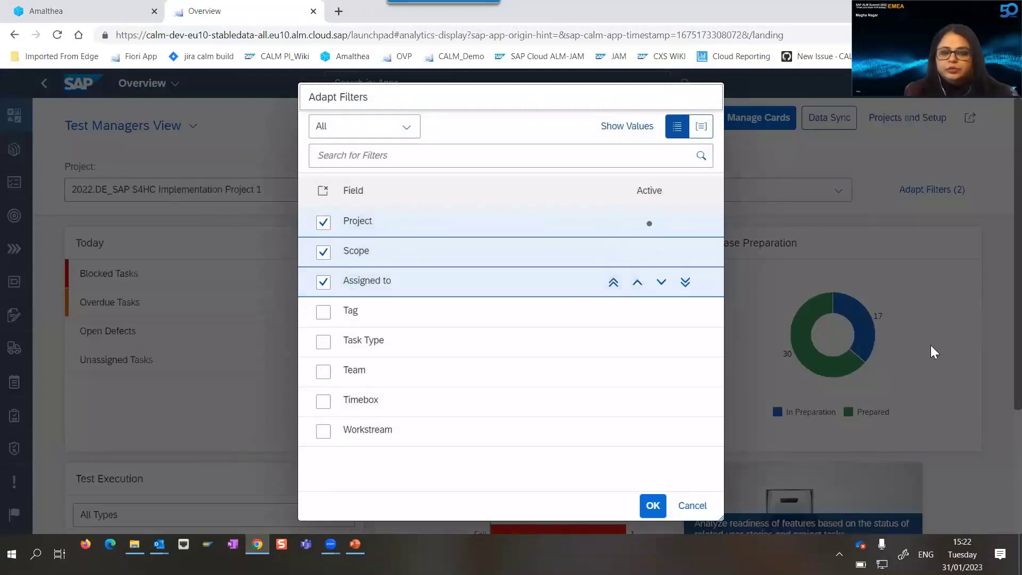
left_click(651, 506)
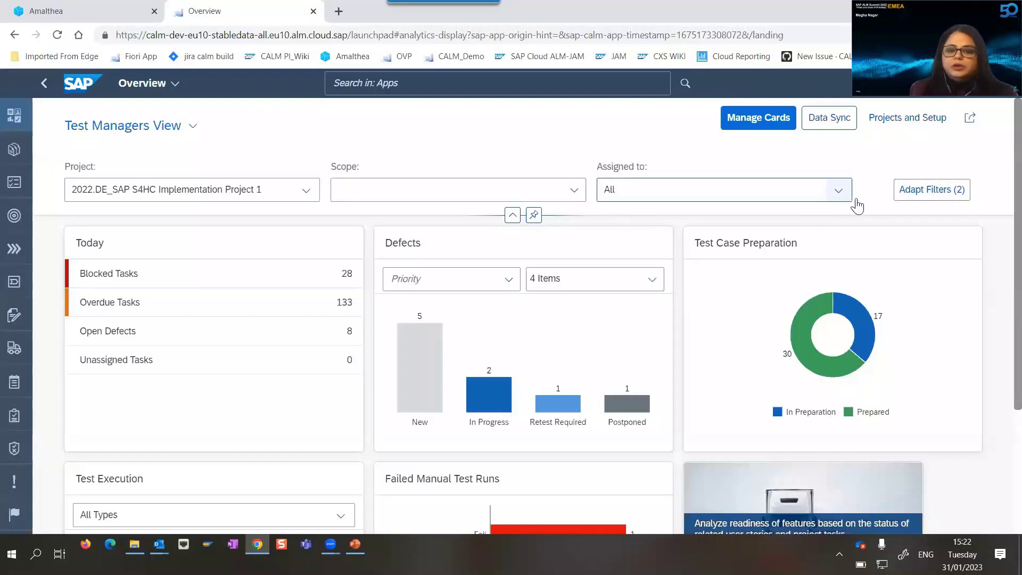
Step: Add the Closed status to the status filter of the Defects card
left_click(653, 280)
left_click(600, 410)
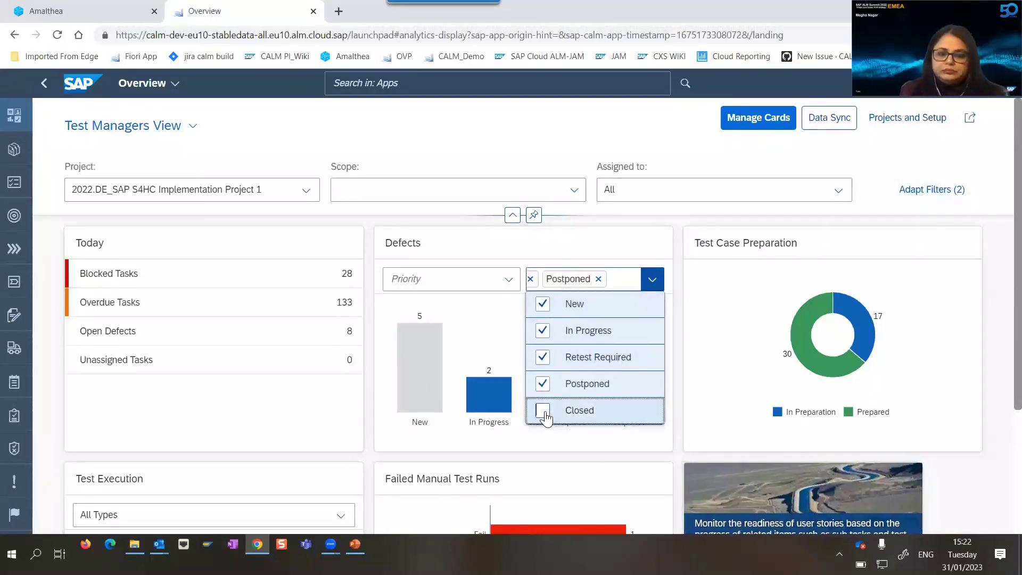
left_click(680, 228)
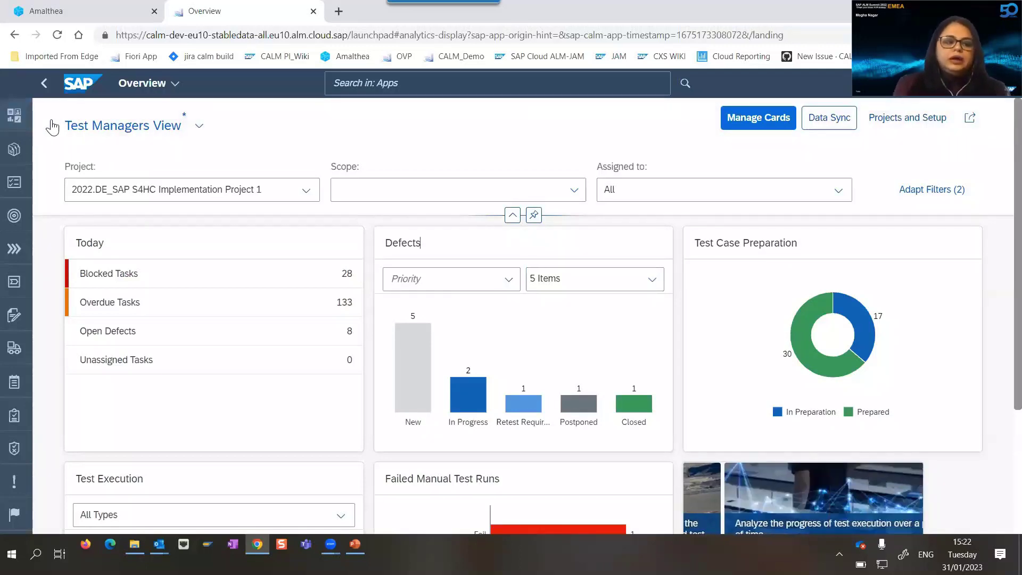
Step: Switch from the Test Managers View to the Project Overview view and examine its project status and task completion cards
left_click(203, 126)
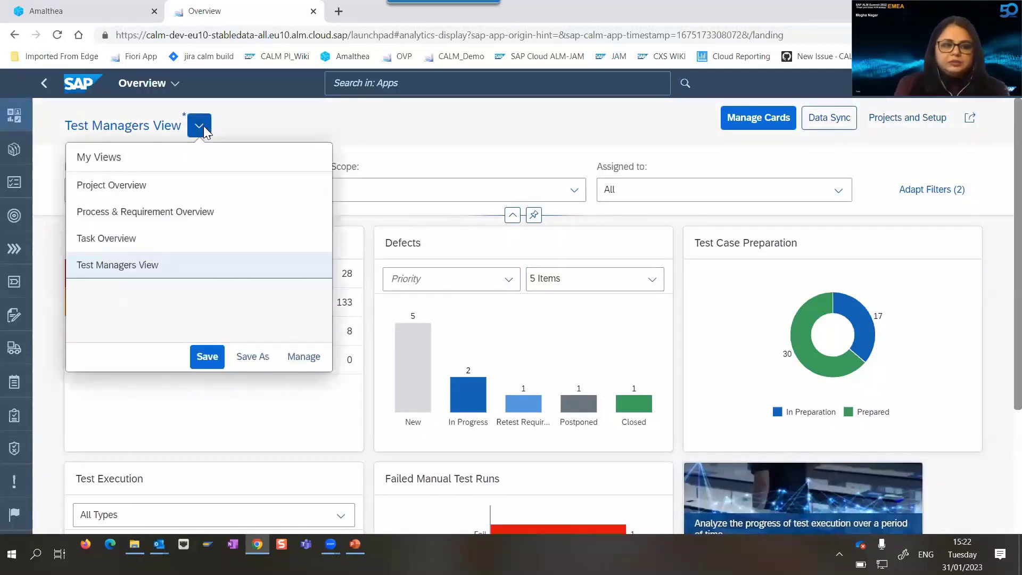
left_click(149, 194)
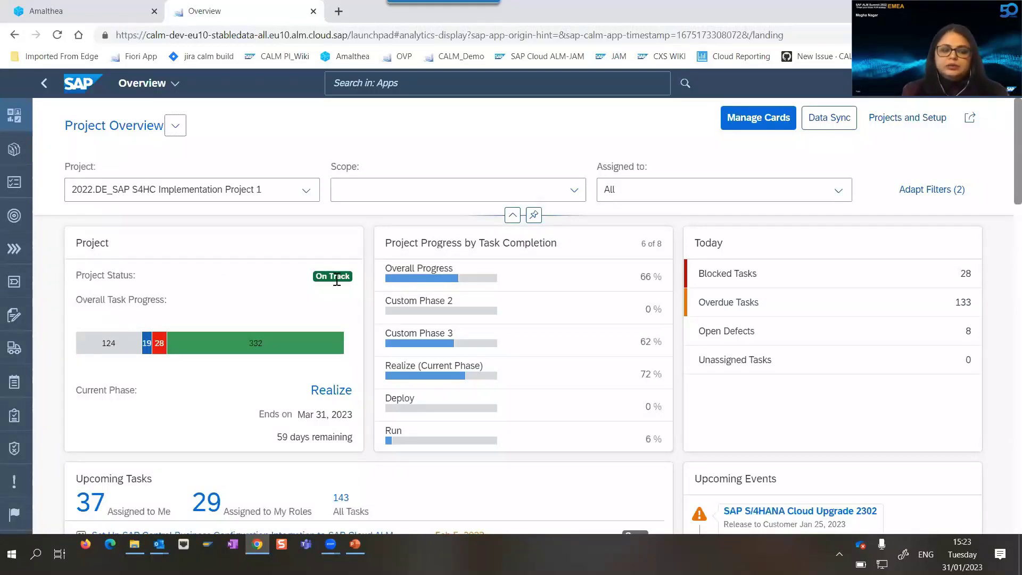
scroll(358, 286, "down", 3)
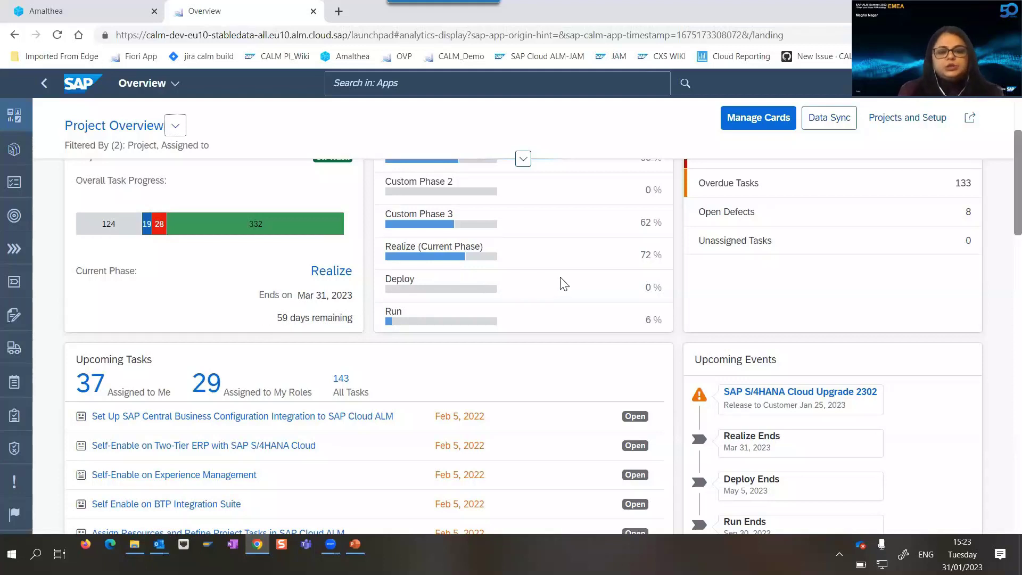
scroll(561, 303, "up", 1)
scroll(564, 304, "up", 2)
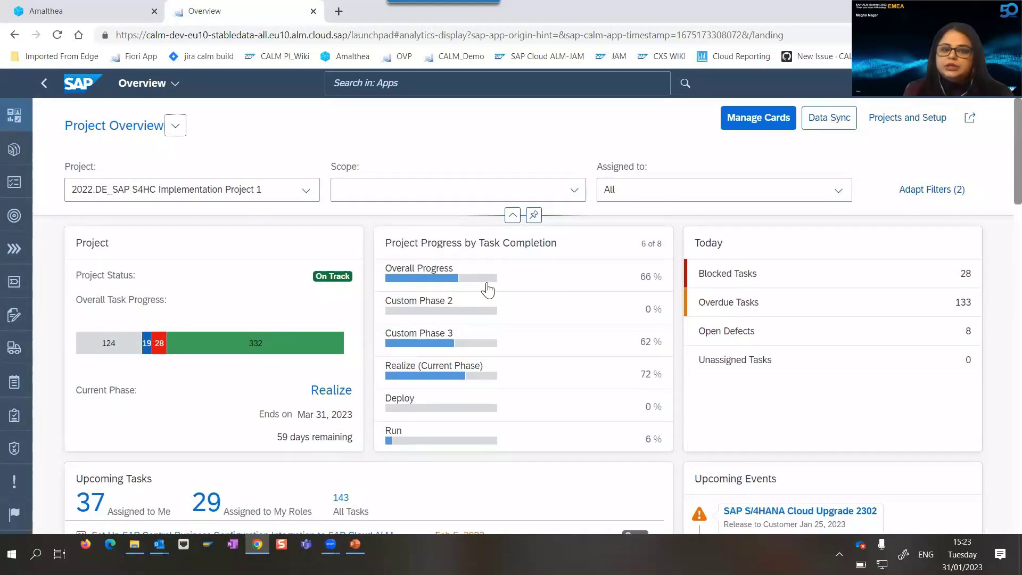
mouse_move(491, 291)
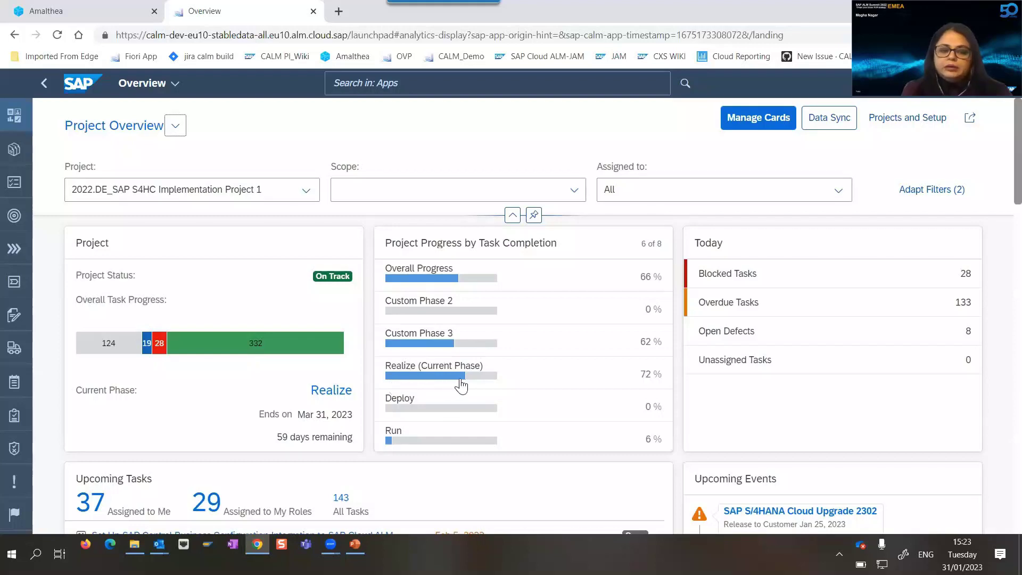
mouse_move(472, 384)
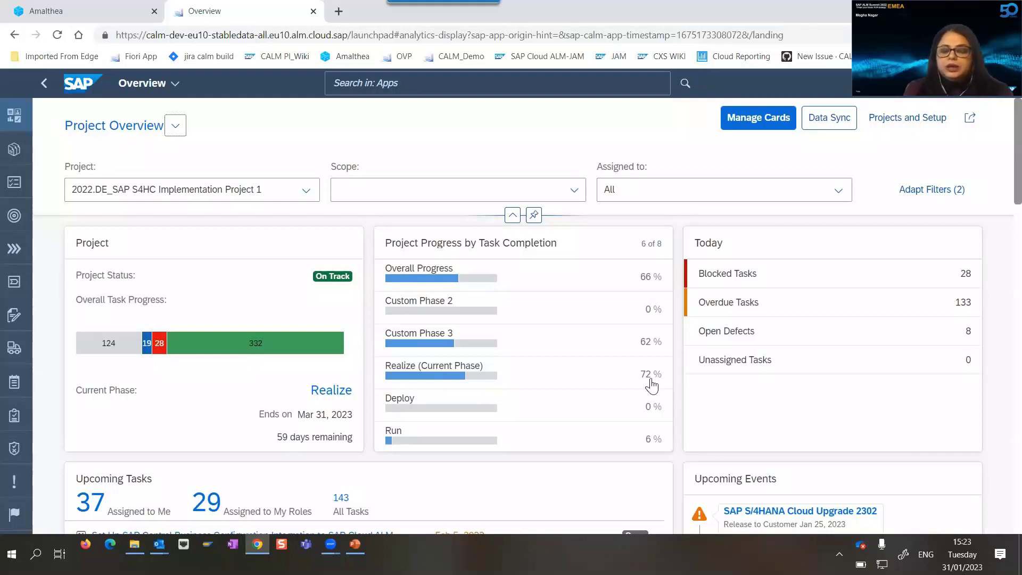
Step: Examine the Project Progress Reporting phases as a table and as a burn down chart, and return to the overview
left_click(527, 246)
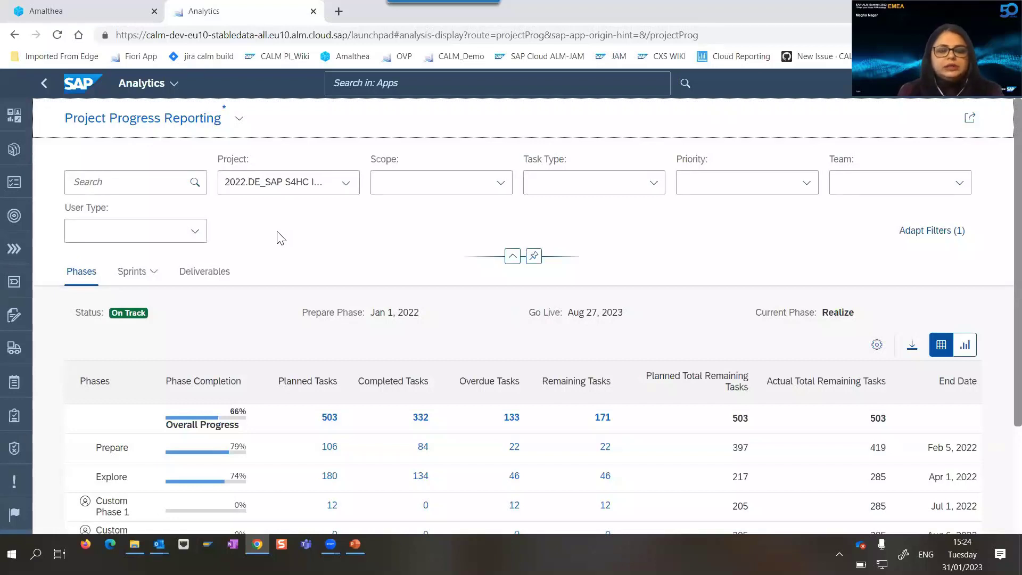
scroll(281, 238, "down", 1)
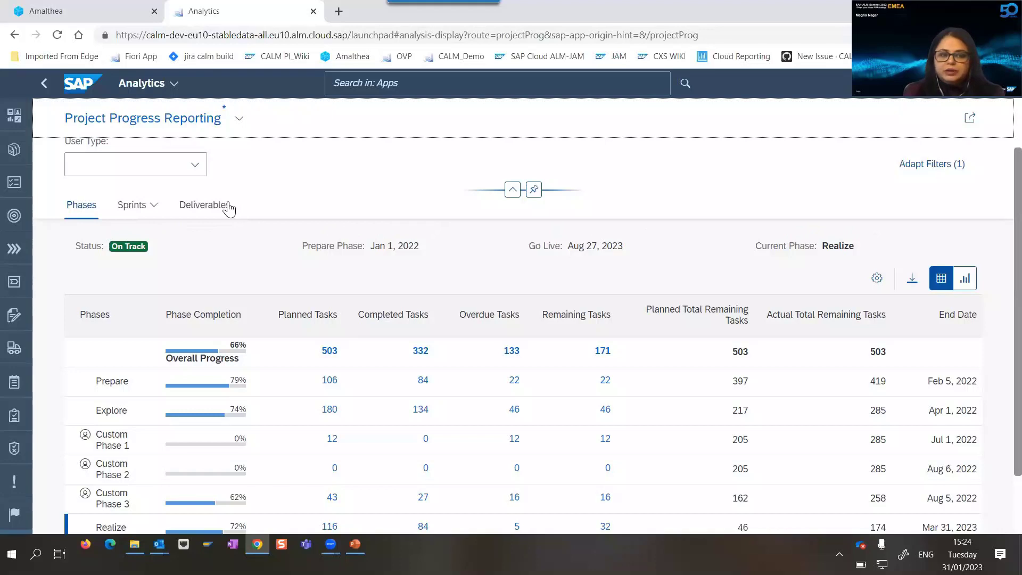
scroll(260, 347, "down", 3)
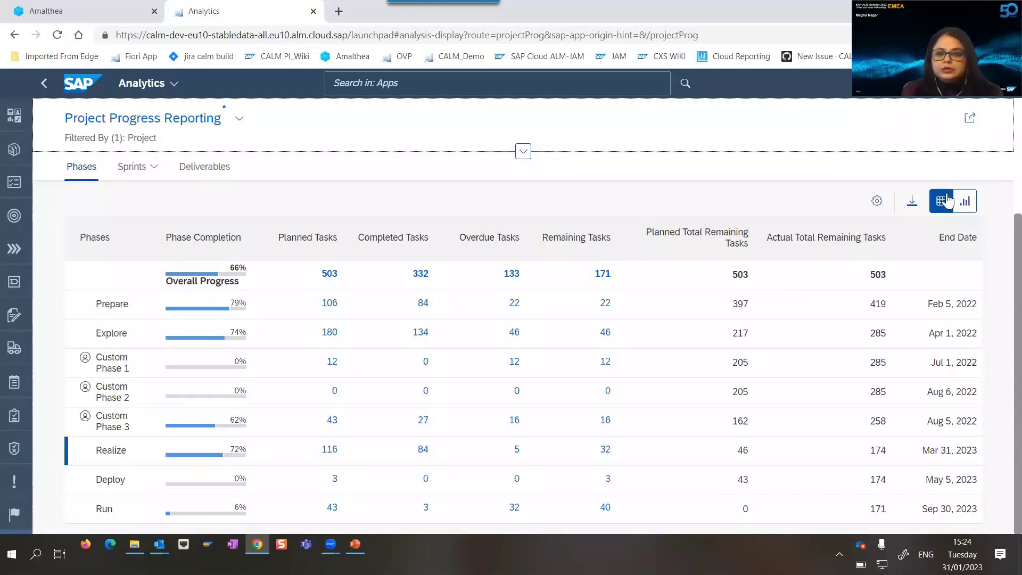
left_click(965, 202)
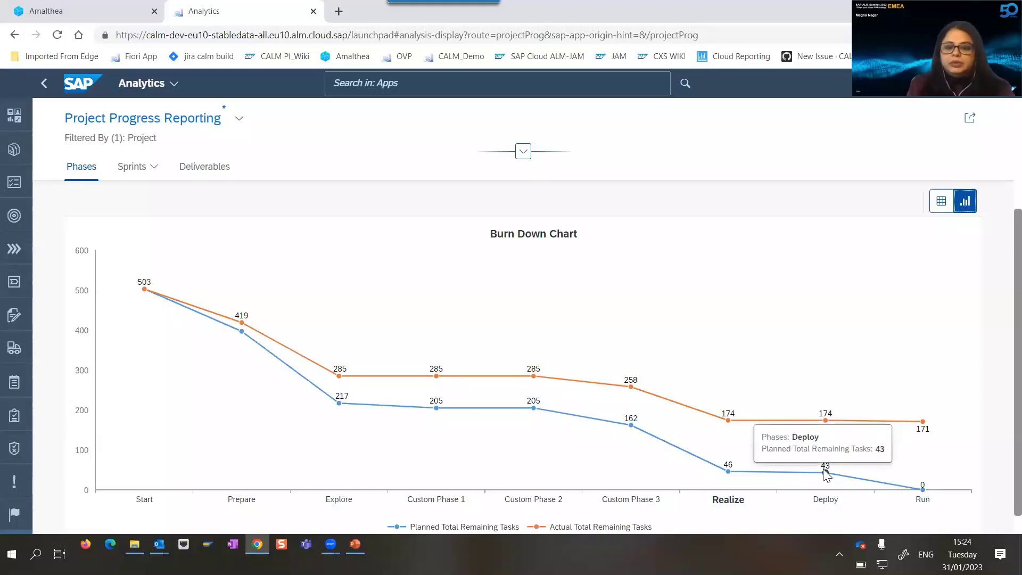
left_click(51, 88)
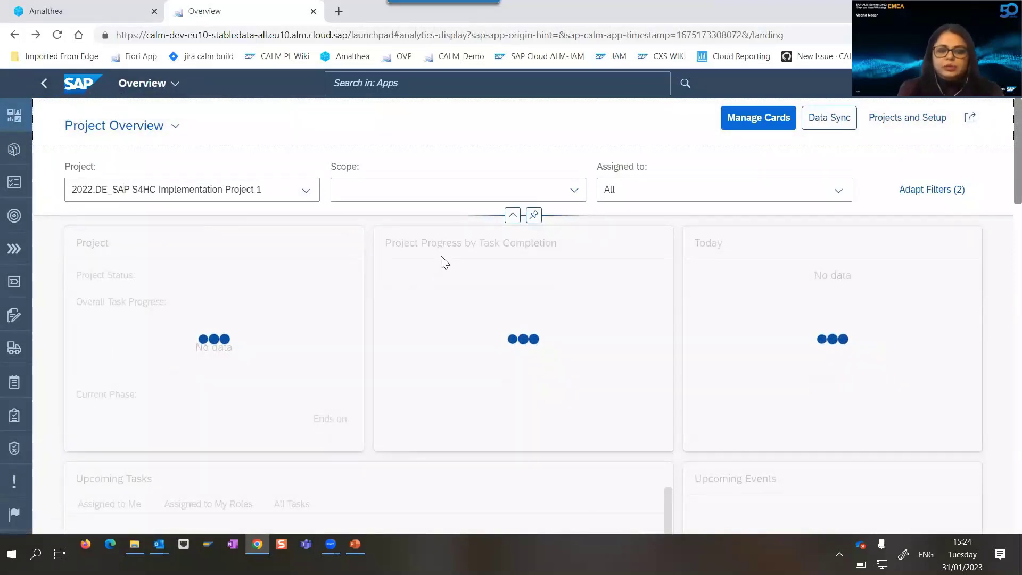
Step: Reopen the project progress report and examine the phases table and the options of the User Type filter
left_click(464, 246)
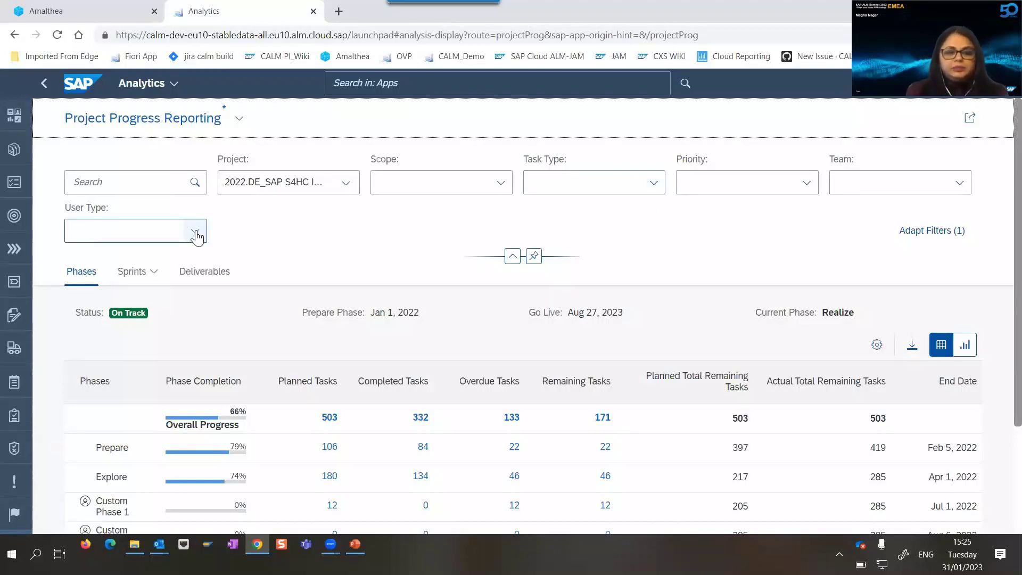
scroll(196, 237, "down", 1)
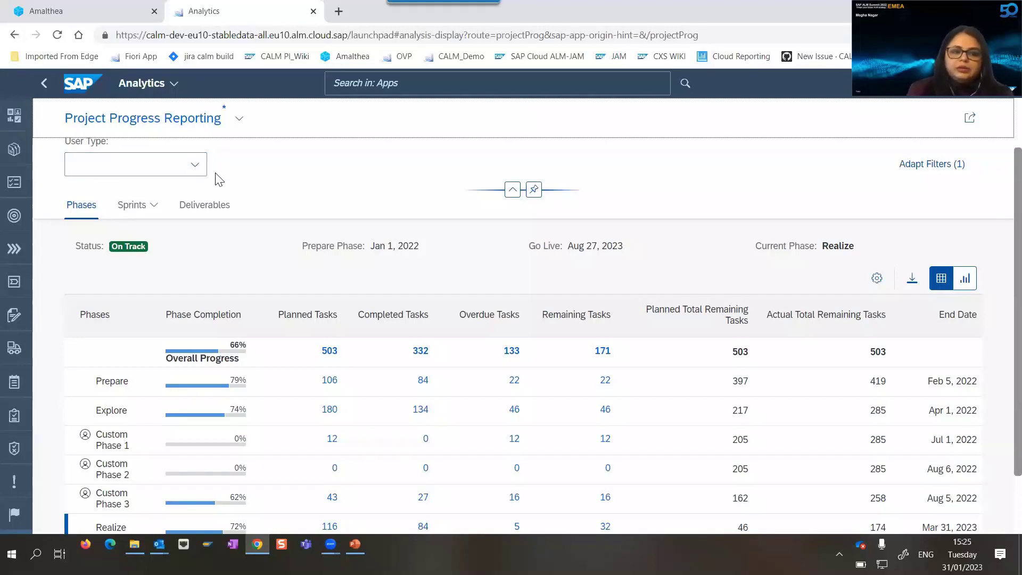
scroll(223, 180, "up", 1)
left_click(195, 232)
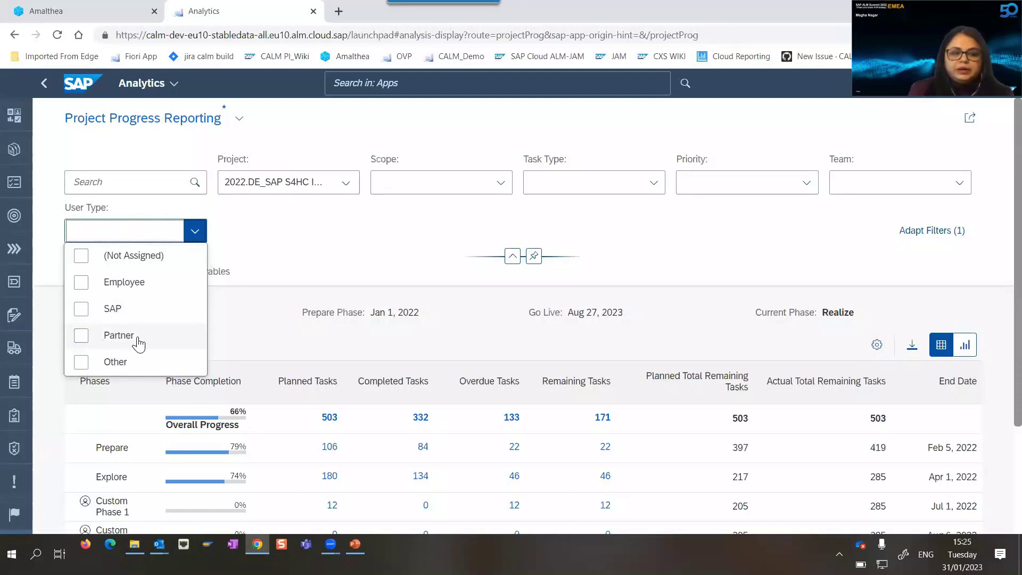
left_click(289, 254)
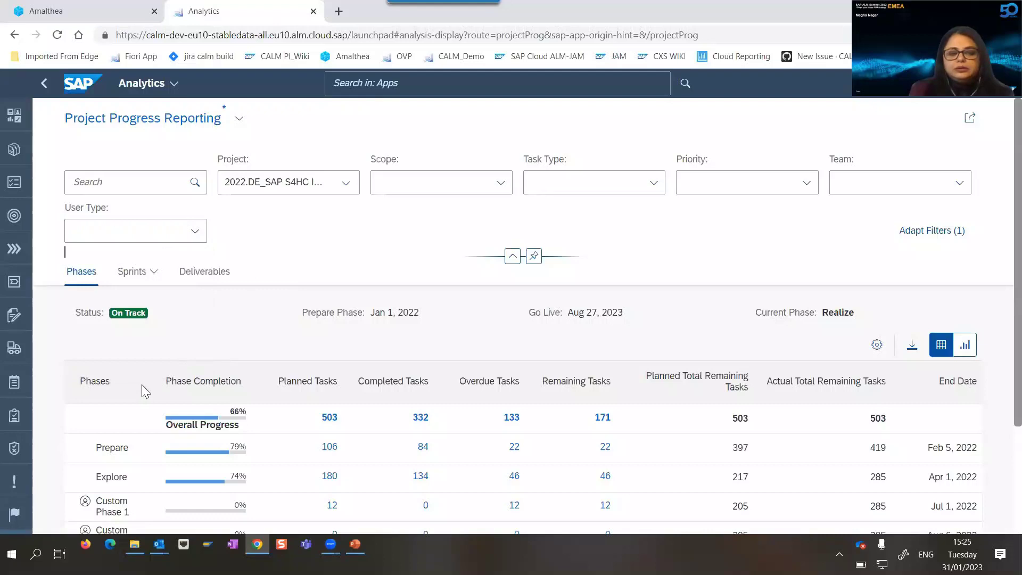
scroll(110, 433, "down", 1)
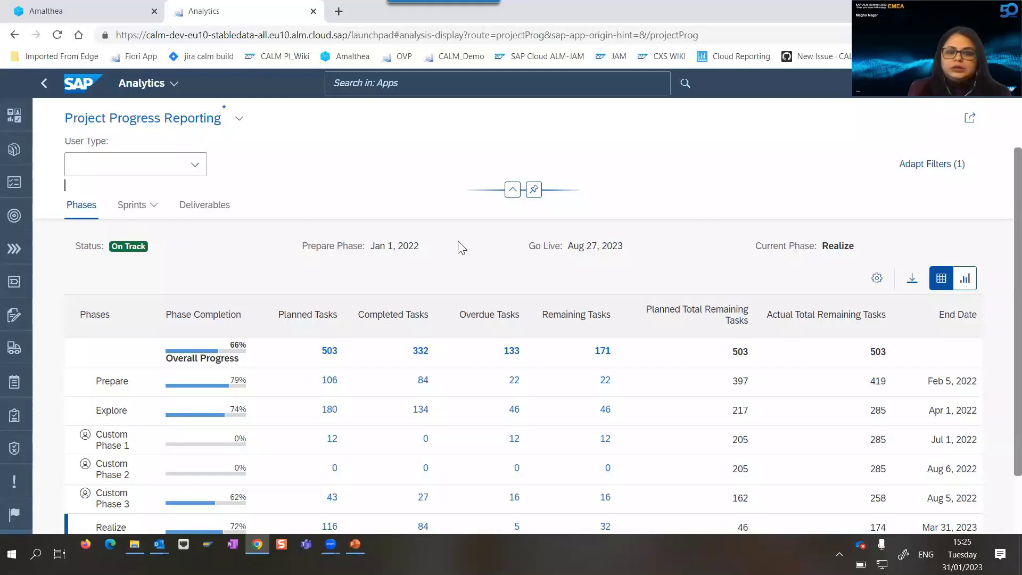
scroll(459, 246, "up", 2)
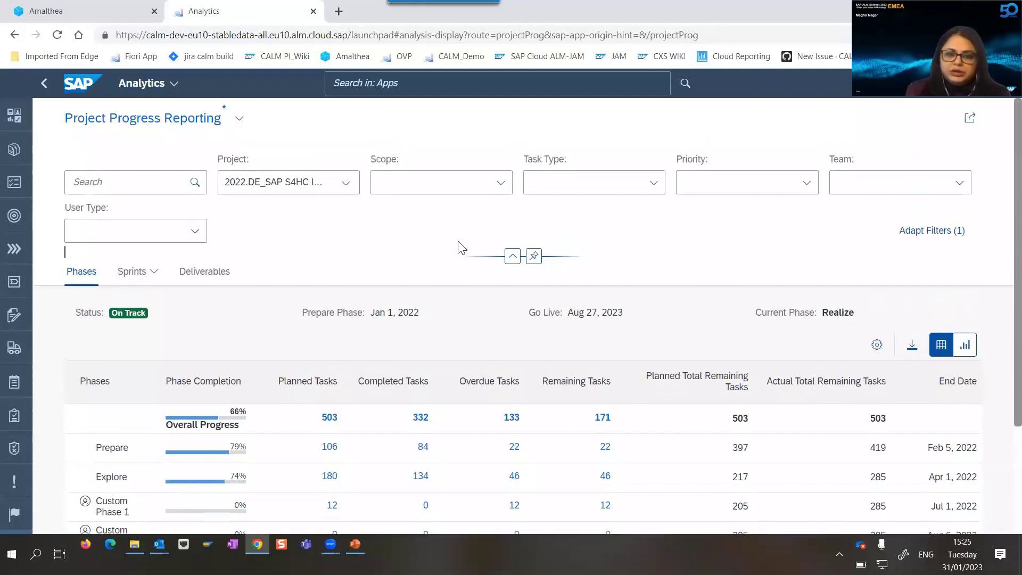
left_click(195, 231)
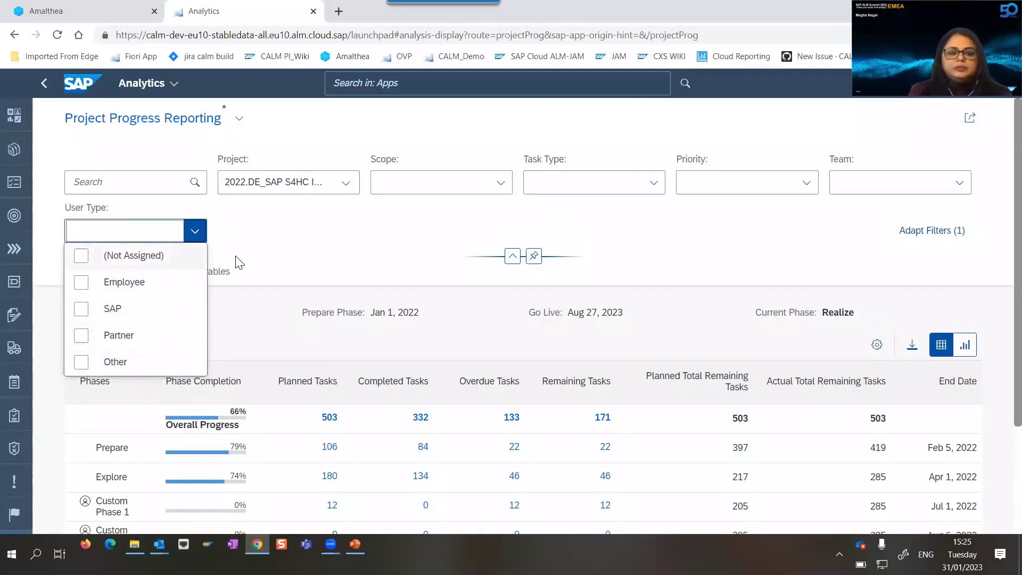
left_click(325, 251)
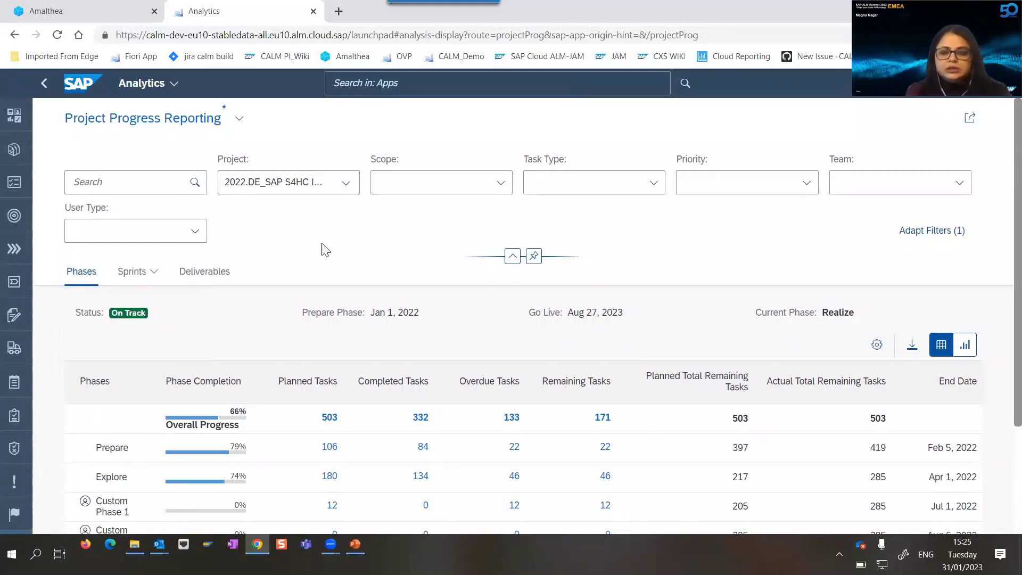
Step: Show the sprint progress of the project by story points
left_click(138, 272)
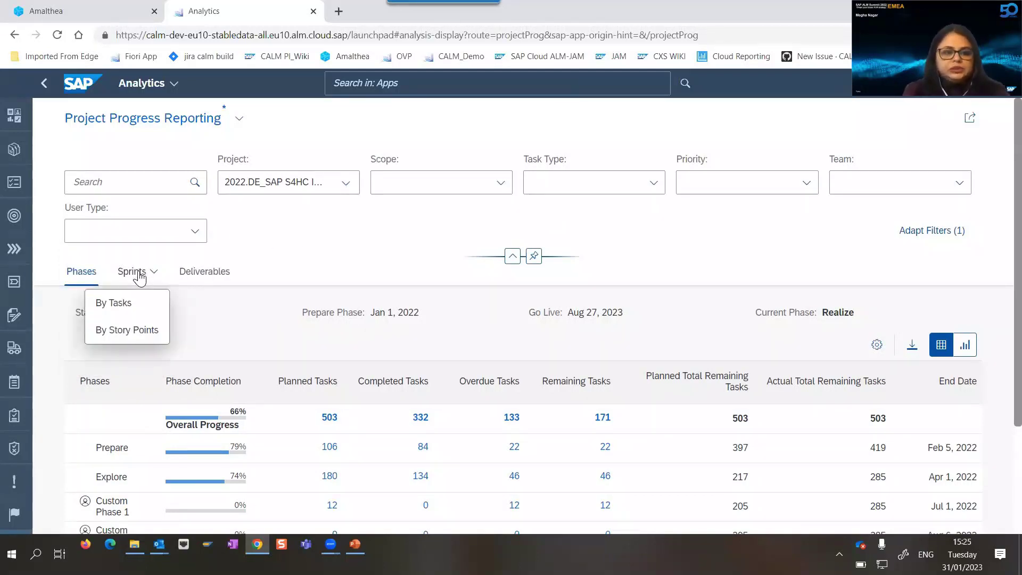
scroll(170, 289, "down", 1)
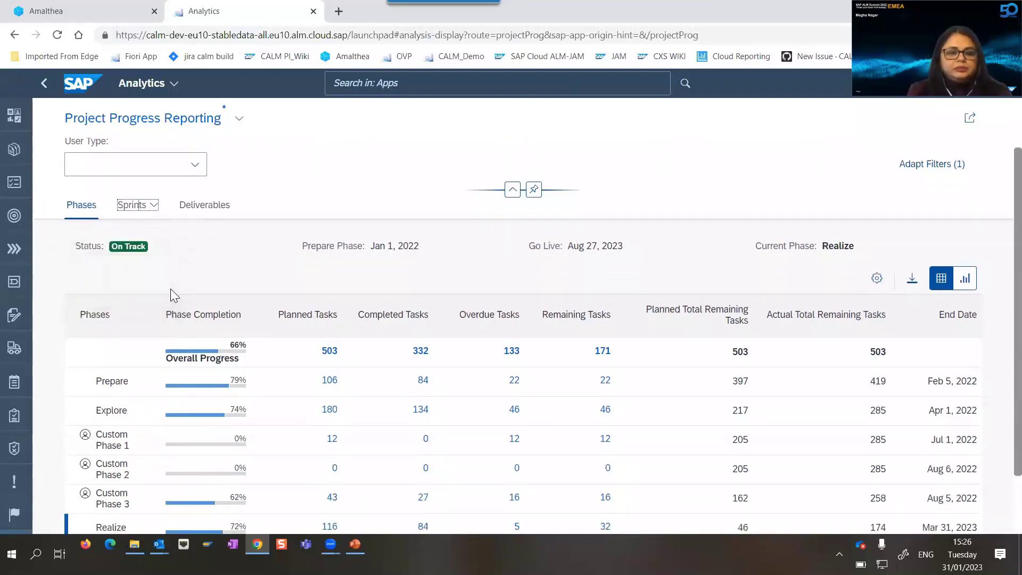
left_click(134, 205)
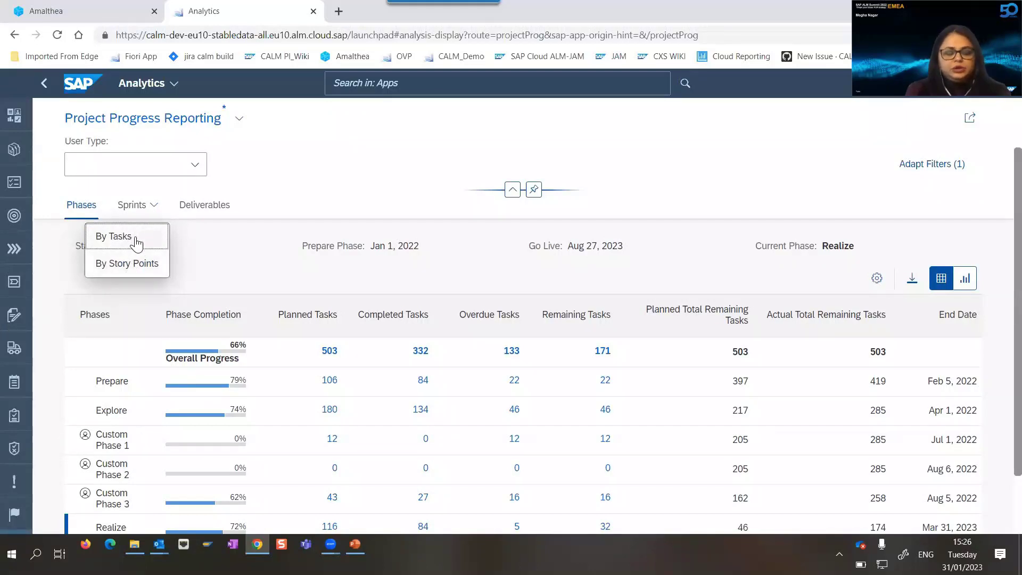
left_click(135, 264)
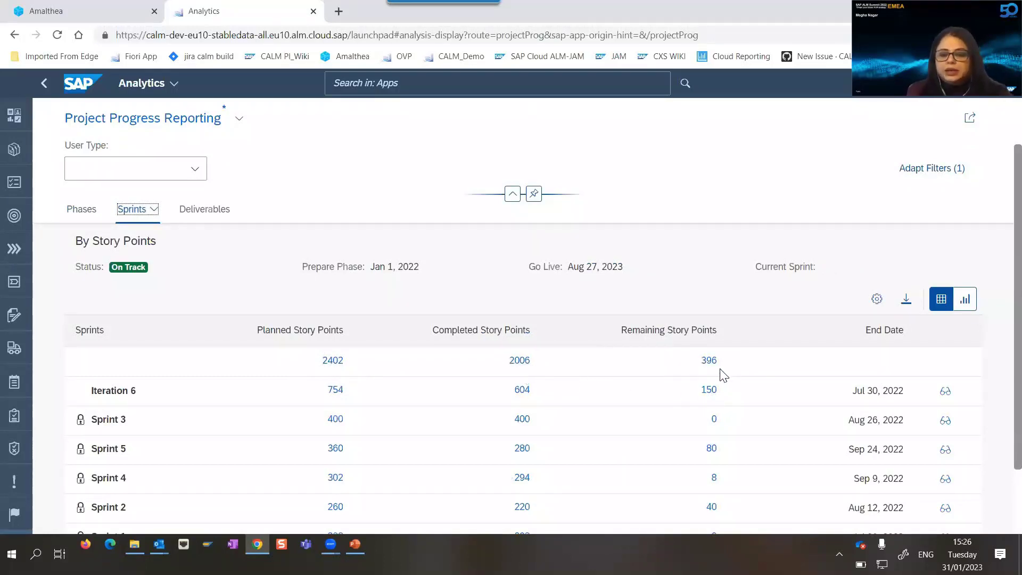
Step: Show the project's progress by deliverables and examine the list of completed and remaining tasks
left_click(210, 215)
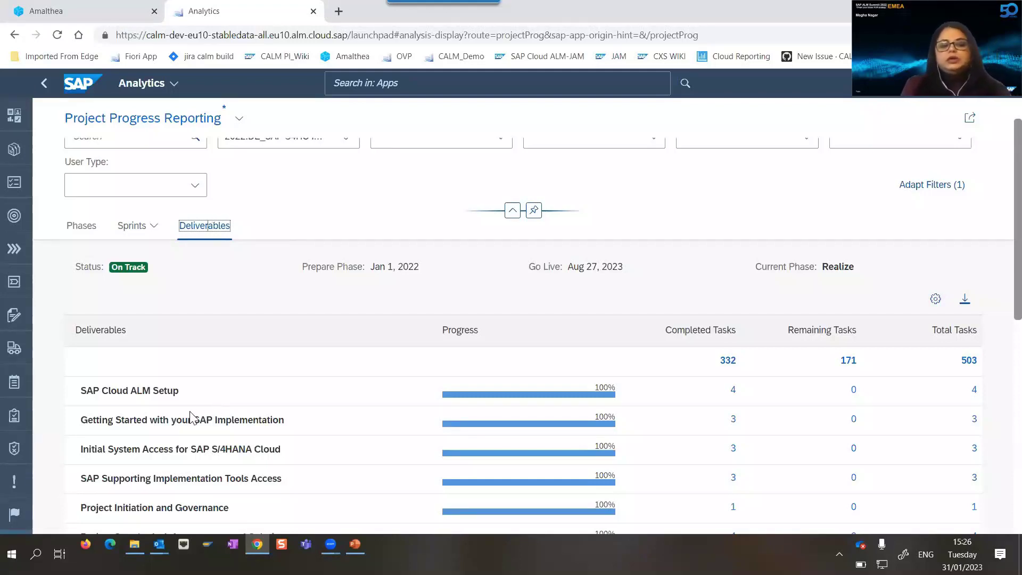
scroll(158, 401, "down", 1)
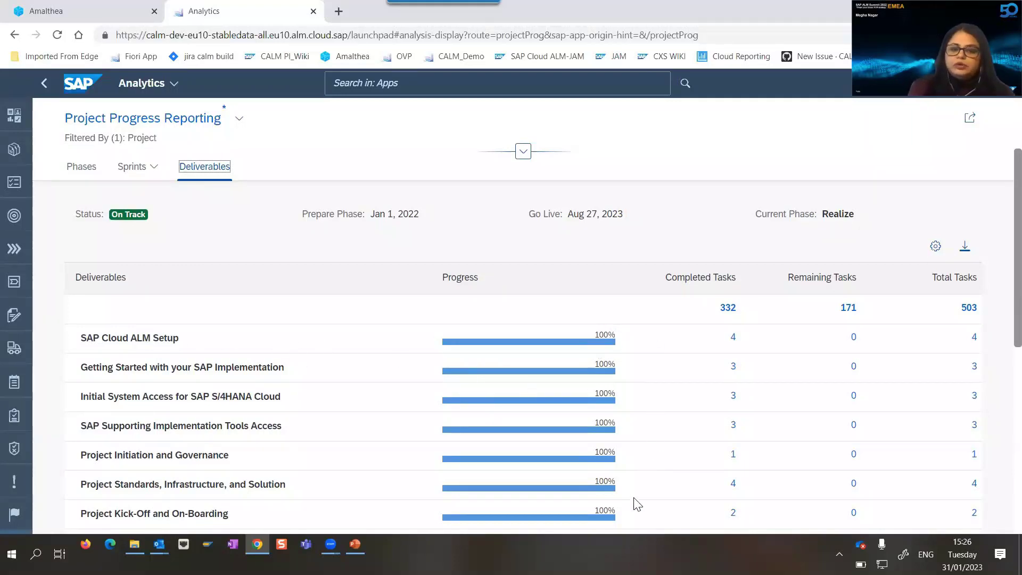
scroll(637, 504, "up", 3)
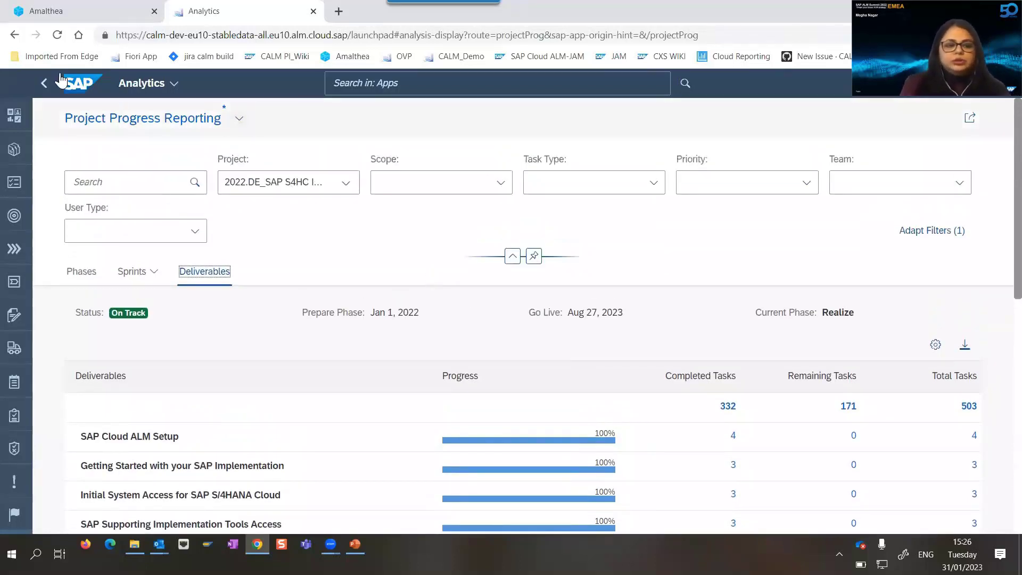
Step: Return to the project overview, examine the current and upcoming task cards, and open the SAP S/4HANA Cloud Upgrade 2302 schedule from the upcoming events
left_click(45, 84)
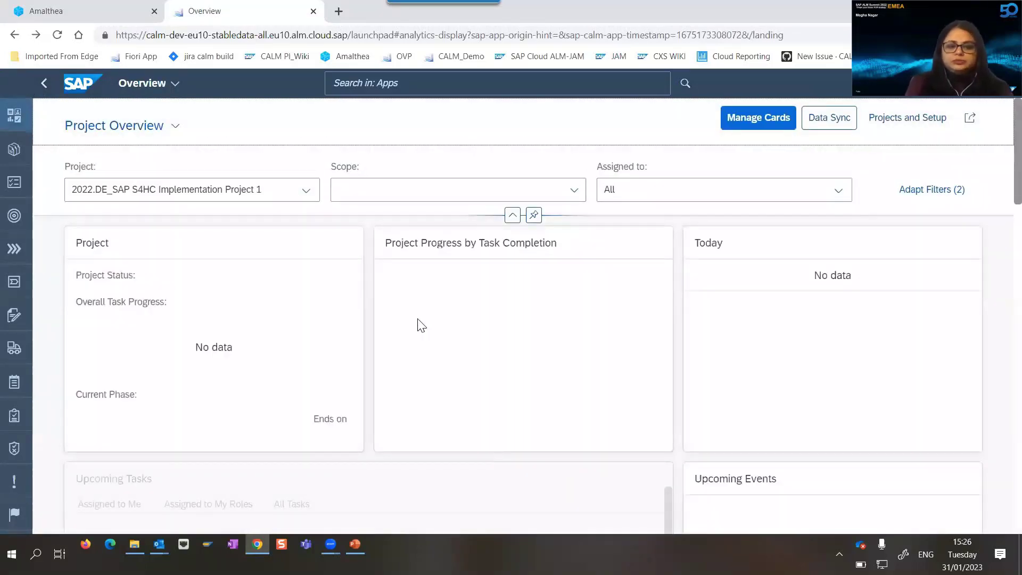
scroll(413, 321, "down", 5)
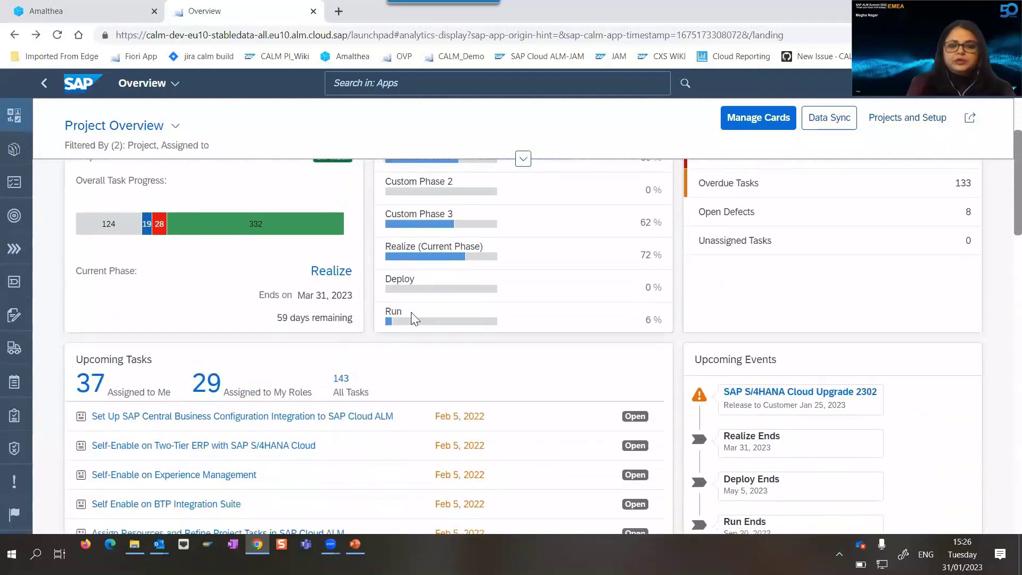
scroll(412, 314, "up", 3)
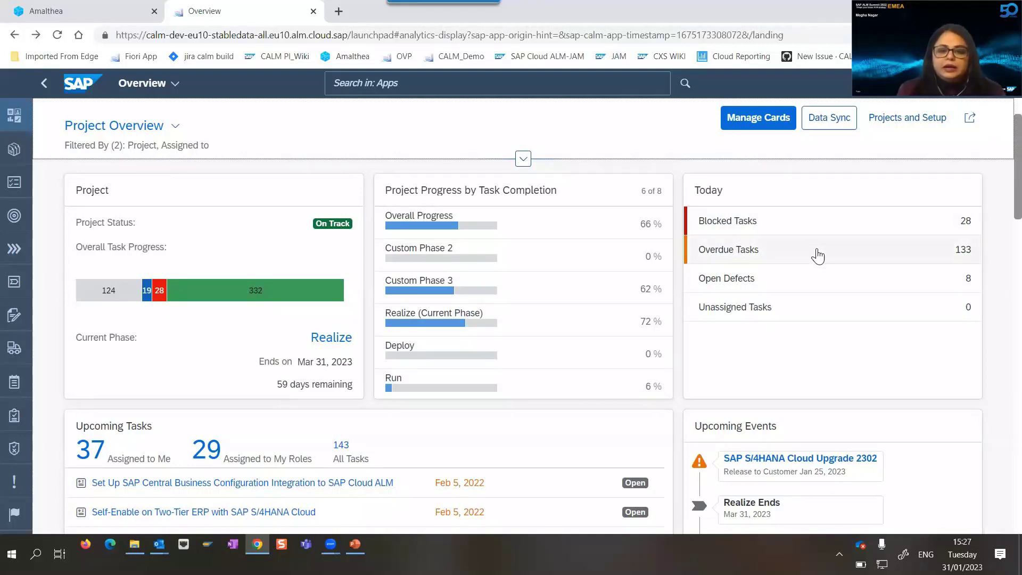
scroll(817, 256, "down", 2)
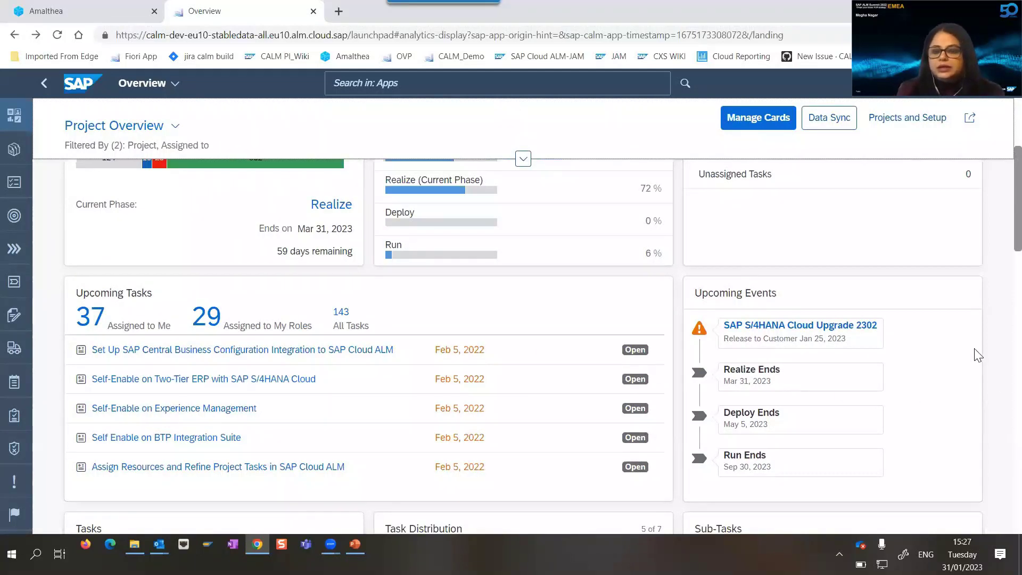
scroll(978, 354, "down", 1)
scroll(976, 350, "down", 1)
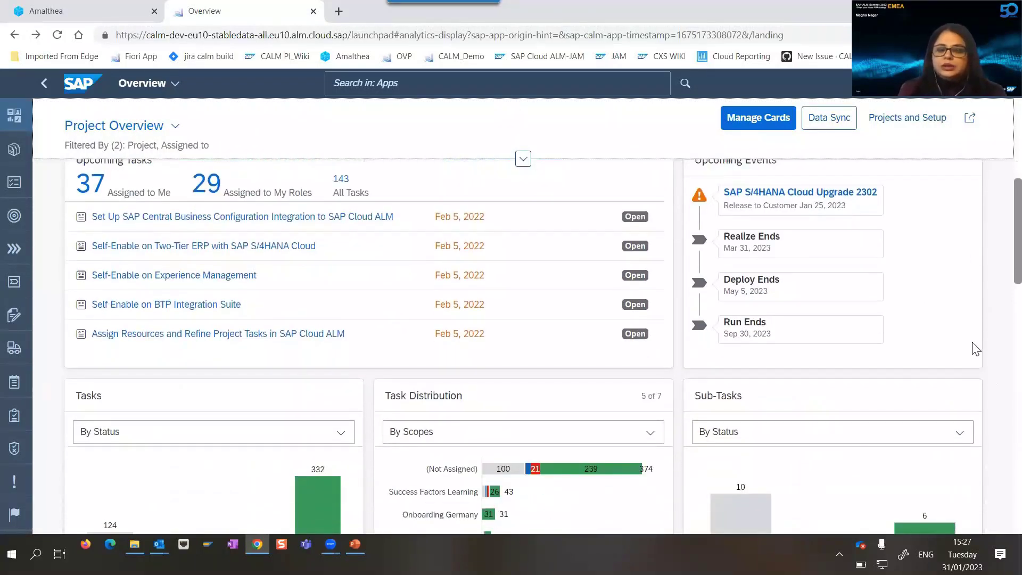
scroll(976, 349, "up", 1)
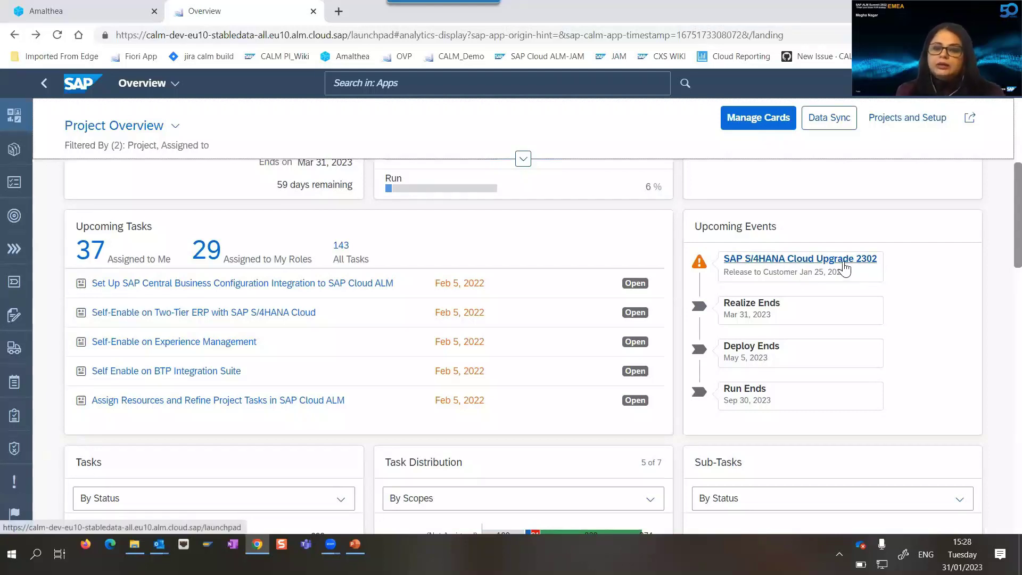
scroll(867, 277, "down", 1)
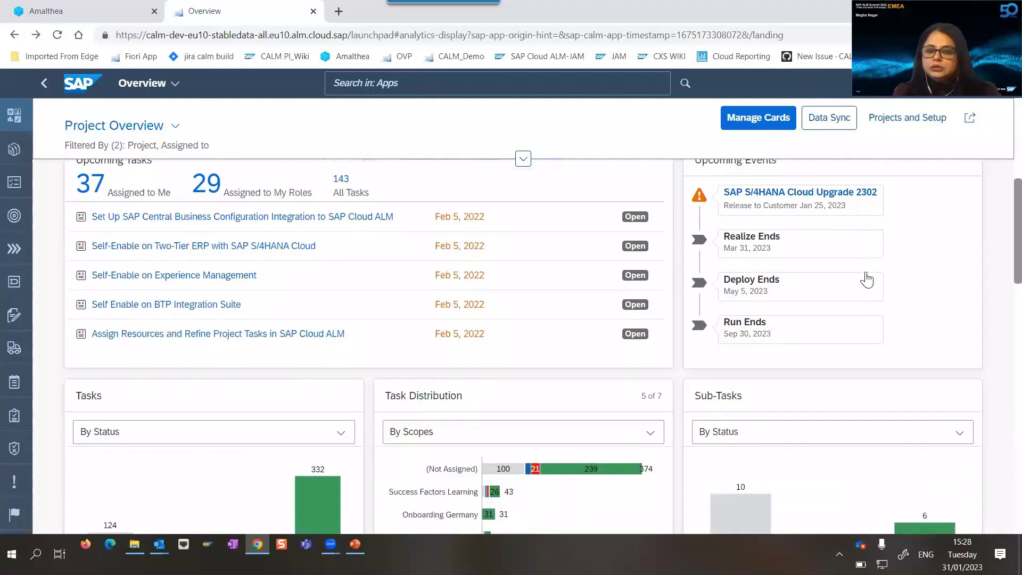
scroll(866, 282, "up", 2)
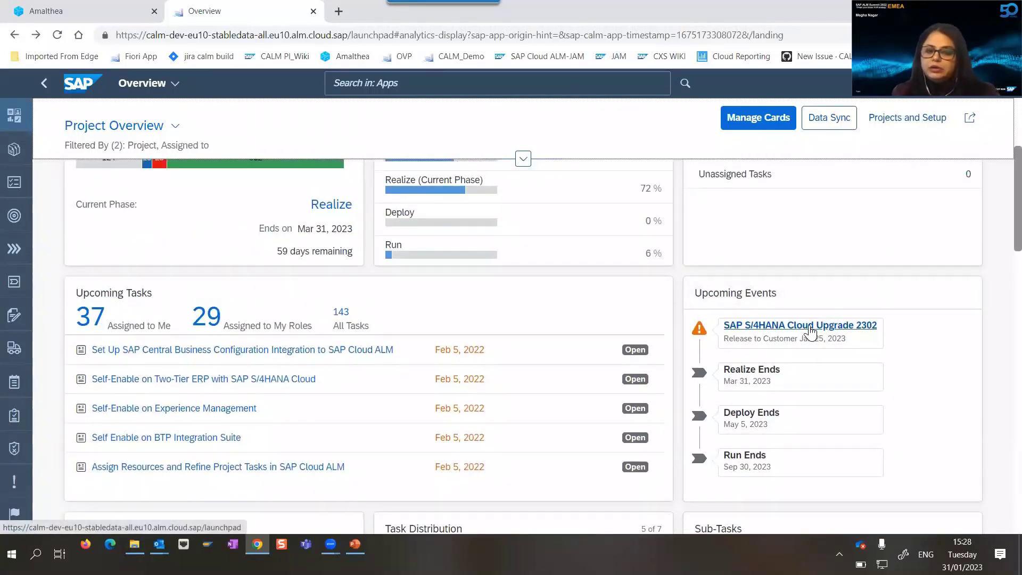
left_click(811, 326)
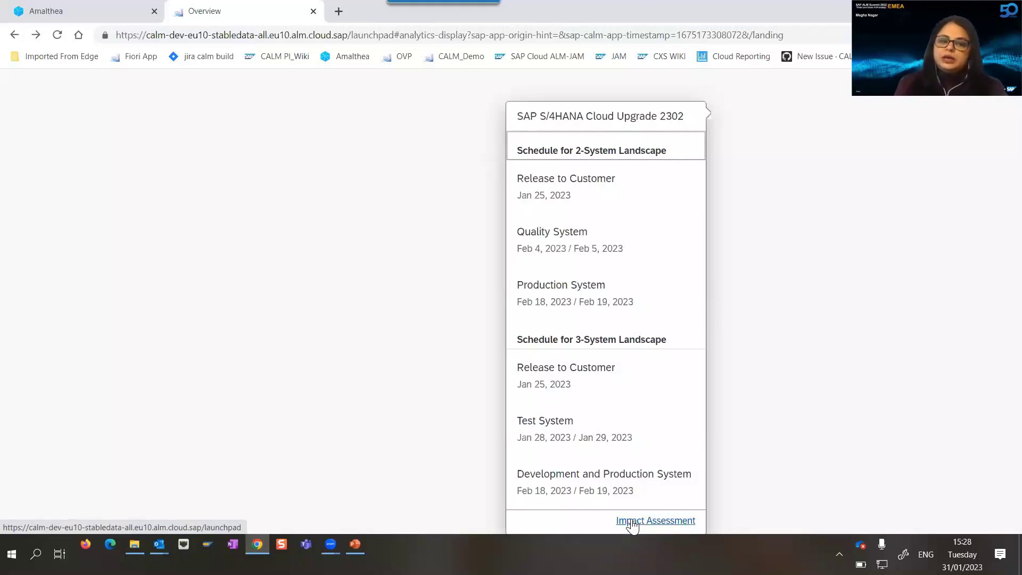
Step: Close the upgrade schedule, examine the upcoming events card and open the Releases and Timeline report from it
left_click(832, 188)
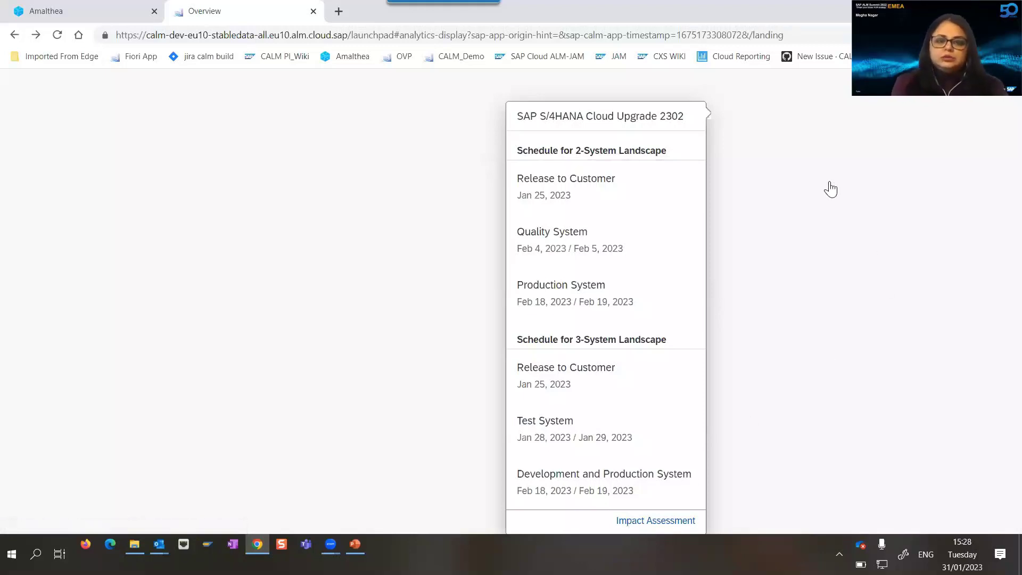
scroll(828, 334, "down", 4)
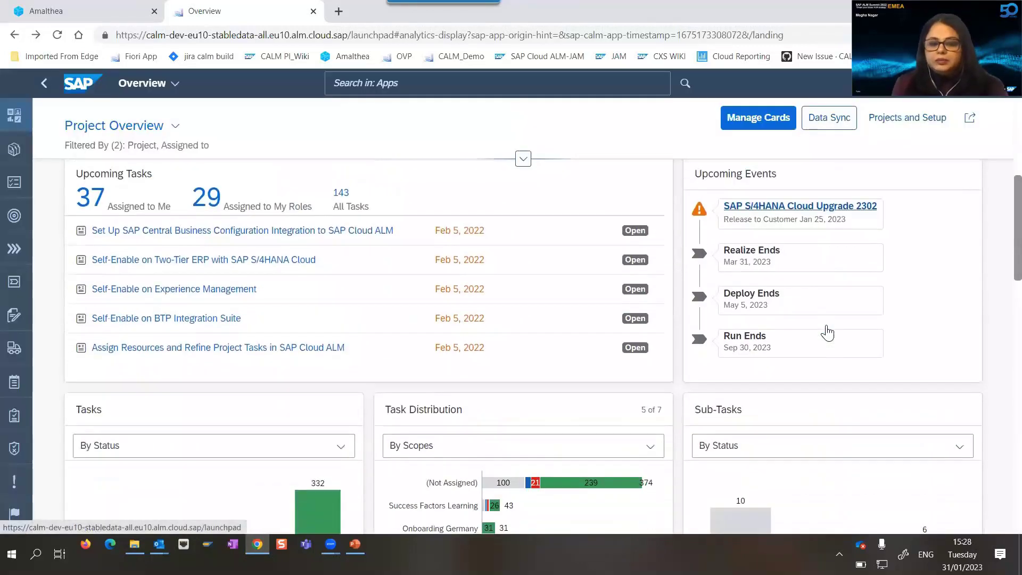
scroll(827, 333, "down", 1)
scroll(826, 331, "up", 4)
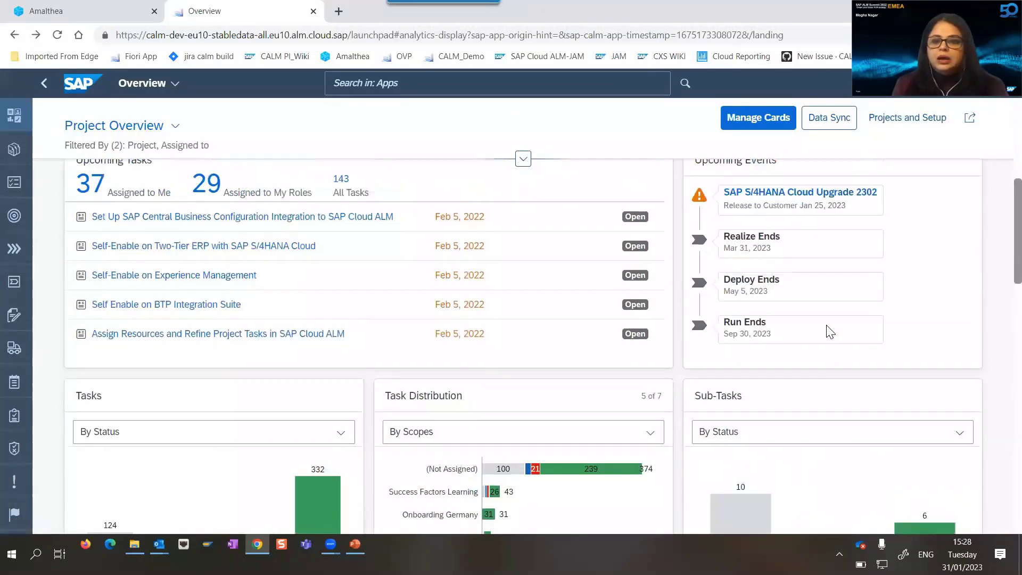
left_click(813, 232)
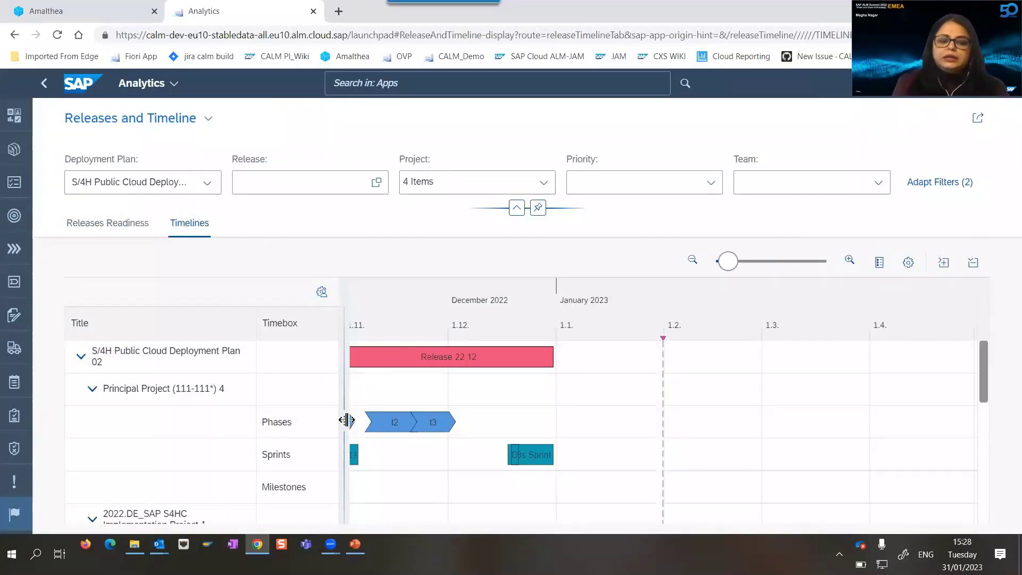
Step: Narrow the title column area of the timeline and examine the project phases, sprints and SAP S/4HANA Cloud 2302 upgrades
left_click_drag(345, 420, 317, 417)
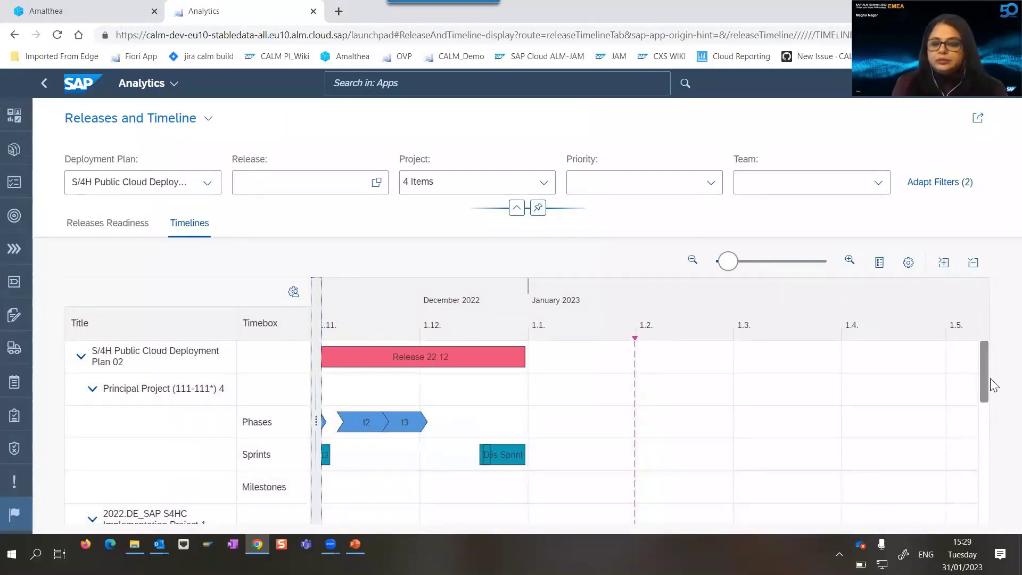
left_click_drag(986, 386, 989, 356)
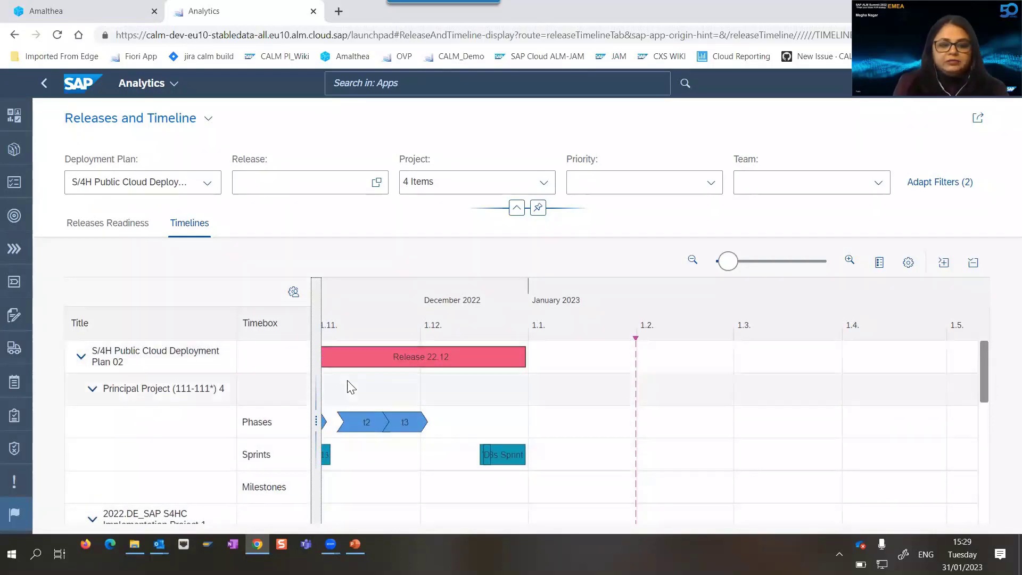
left_click_drag(316, 417, 295, 418)
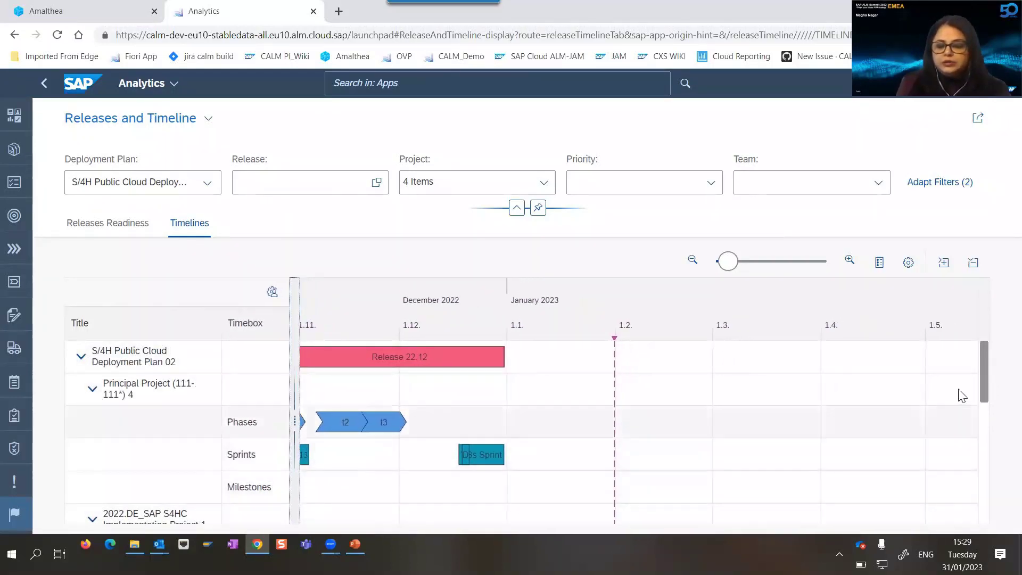
left_click_drag(986, 371, 988, 490)
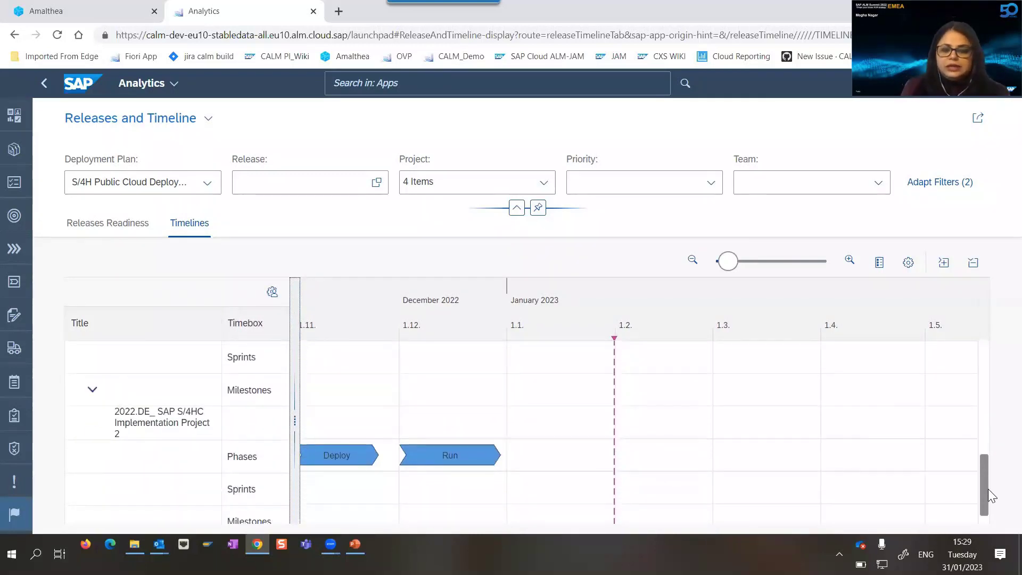
scroll(985, 487, "down", 1)
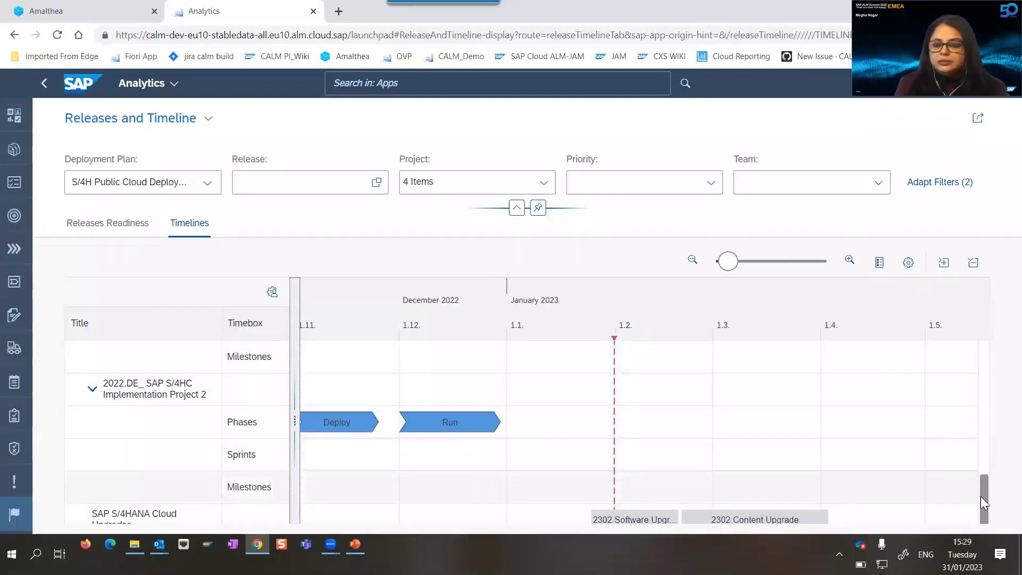
scroll(983, 495, "up", 2)
scroll(995, 345, "up", 5)
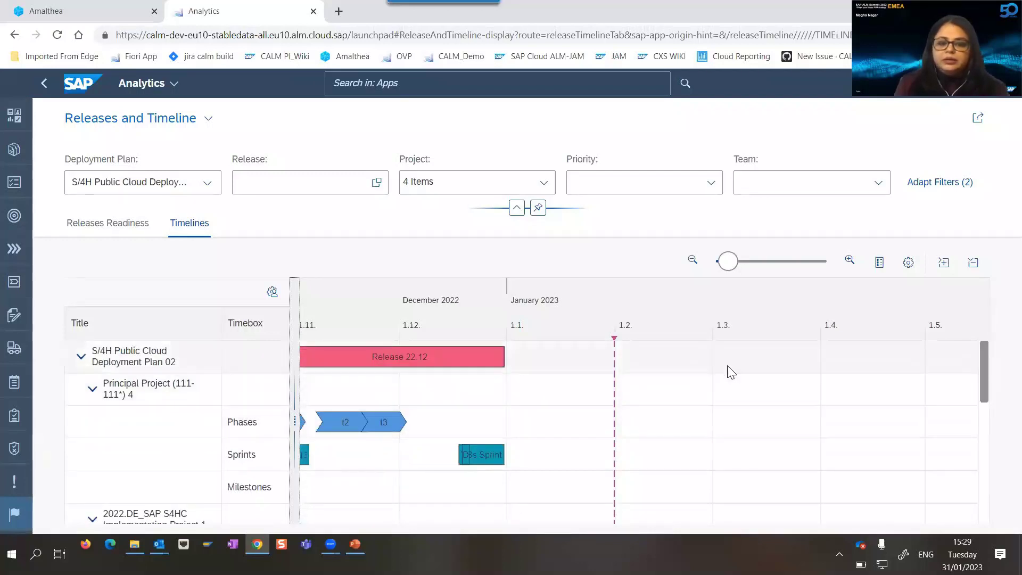
Step: Return to the project overview and examine the task, sub-task, solution process and requirement cards
left_click(44, 83)
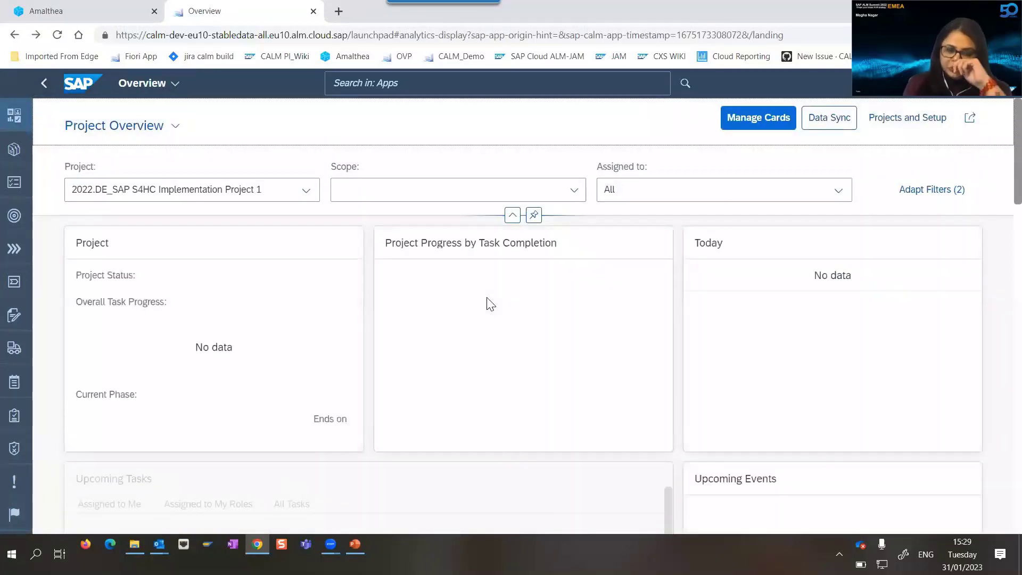
scroll(491, 304, "down", 10)
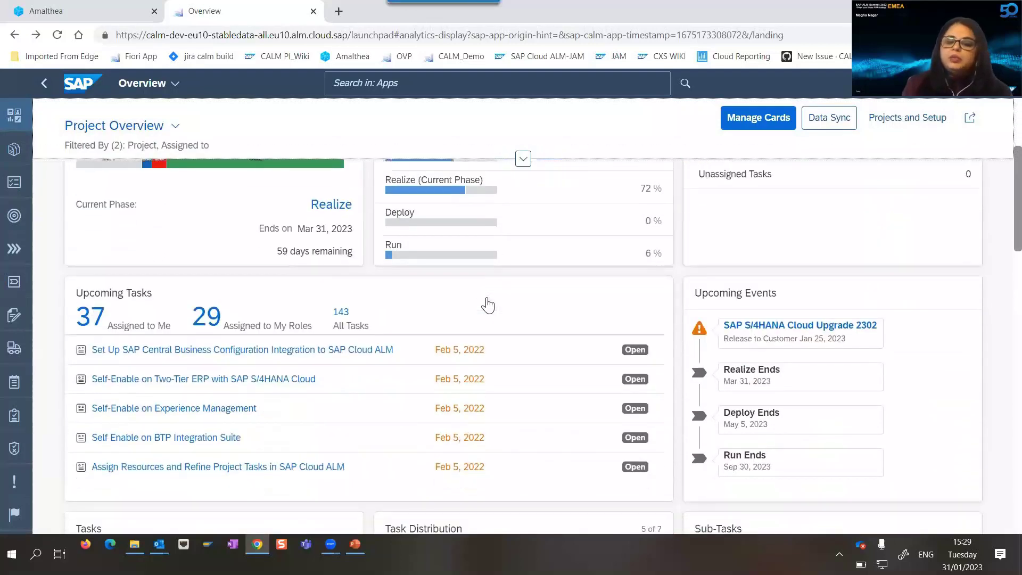
scroll(491, 304, "down", 3)
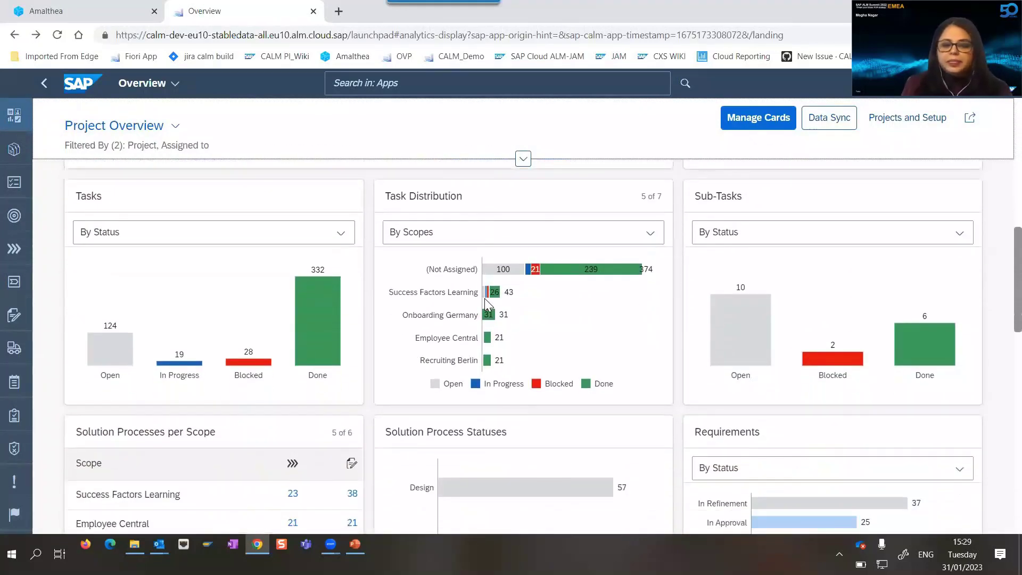
scroll(486, 305, "down", 3)
scroll(486, 304, "up", 3)
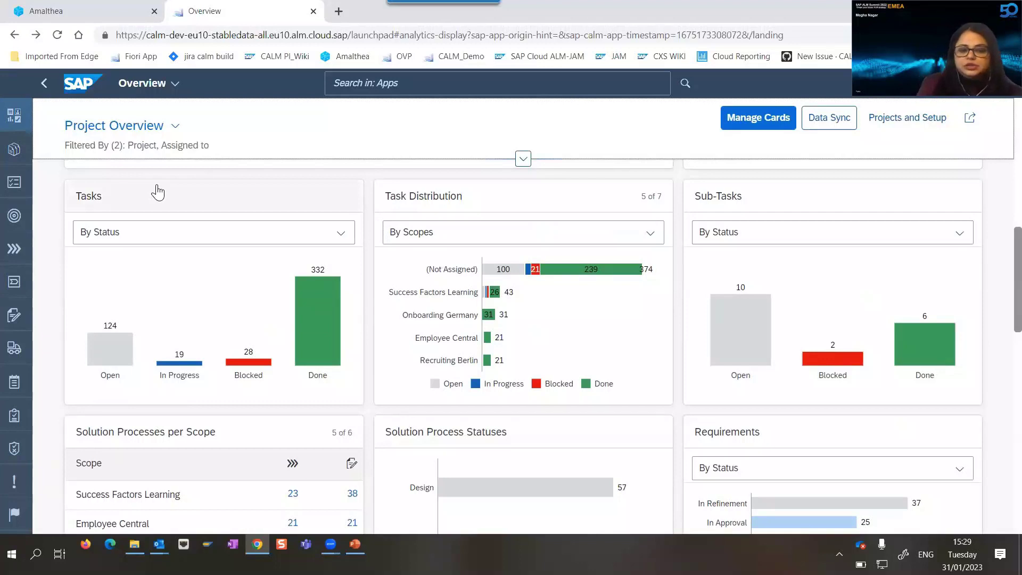
scroll(586, 214, "down", 1)
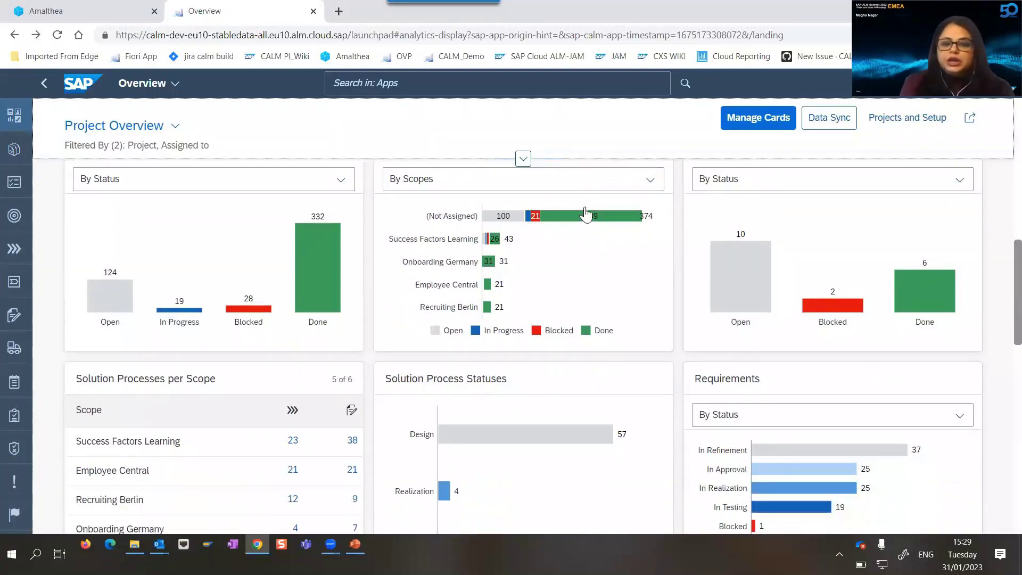
scroll(587, 212, "down", 2)
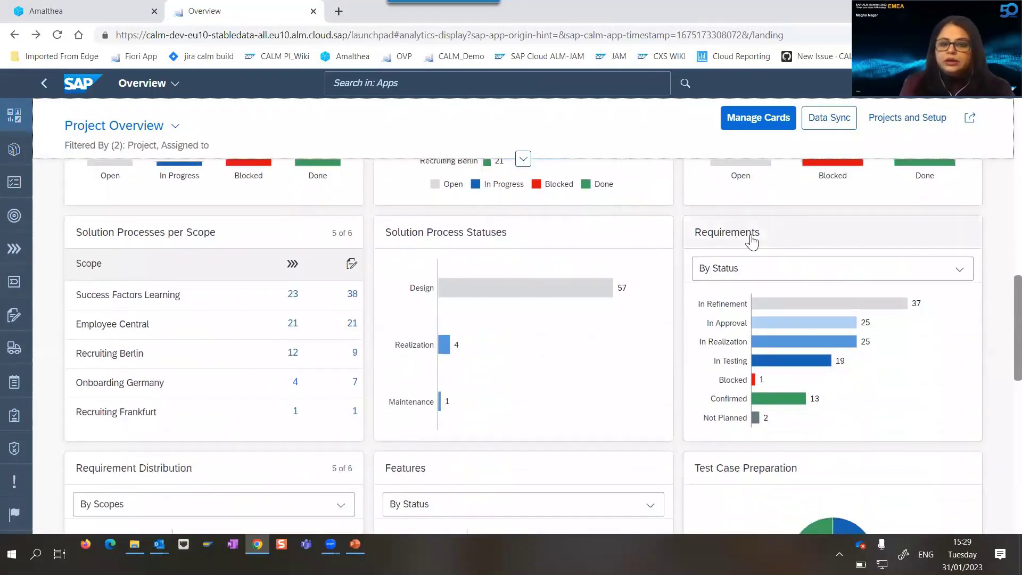
scroll(829, 254, "up", 1)
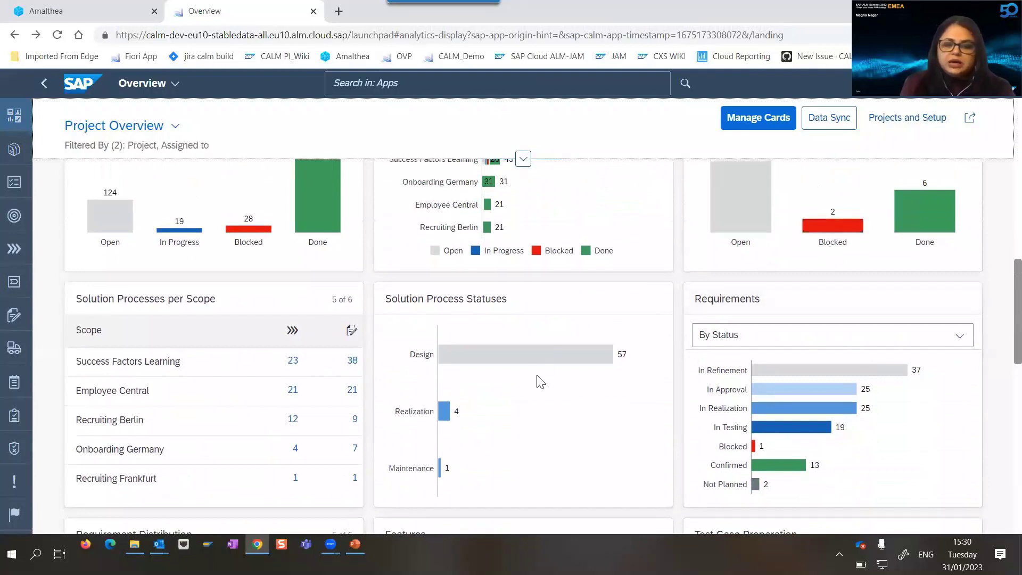
Step: Examine the requirement distribution, feature, test, defect and recommendation cards, and return to the project status cards
scroll(528, 399, "down", 5)
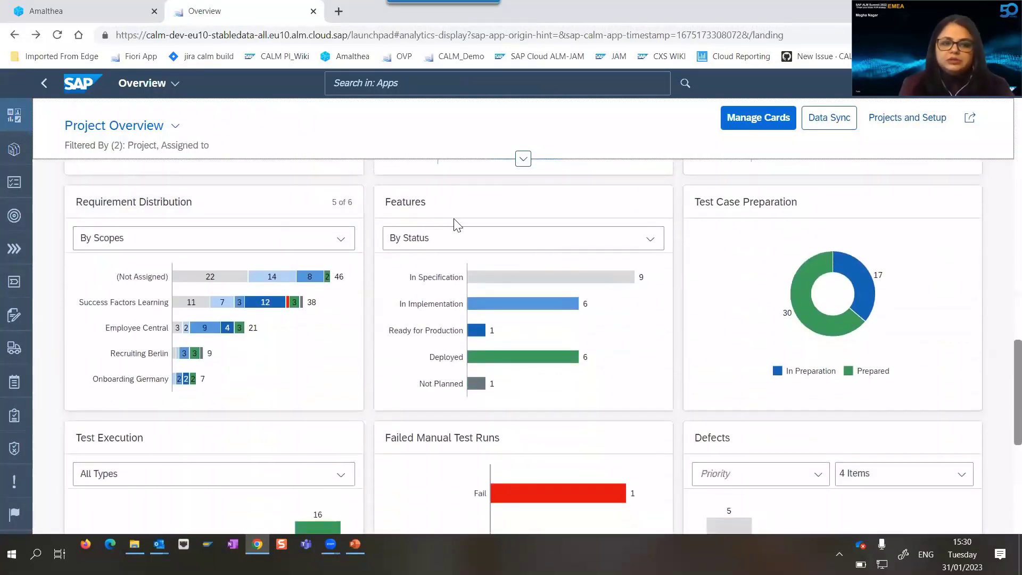
scroll(520, 212, "down", 2)
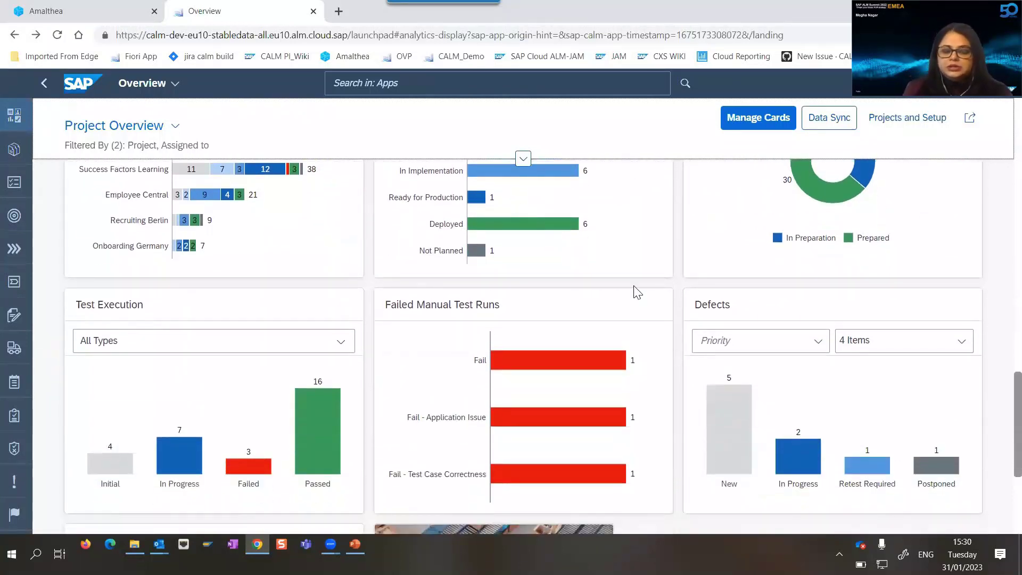
scroll(782, 312, "down", 1)
scroll(263, 469, "down", 2)
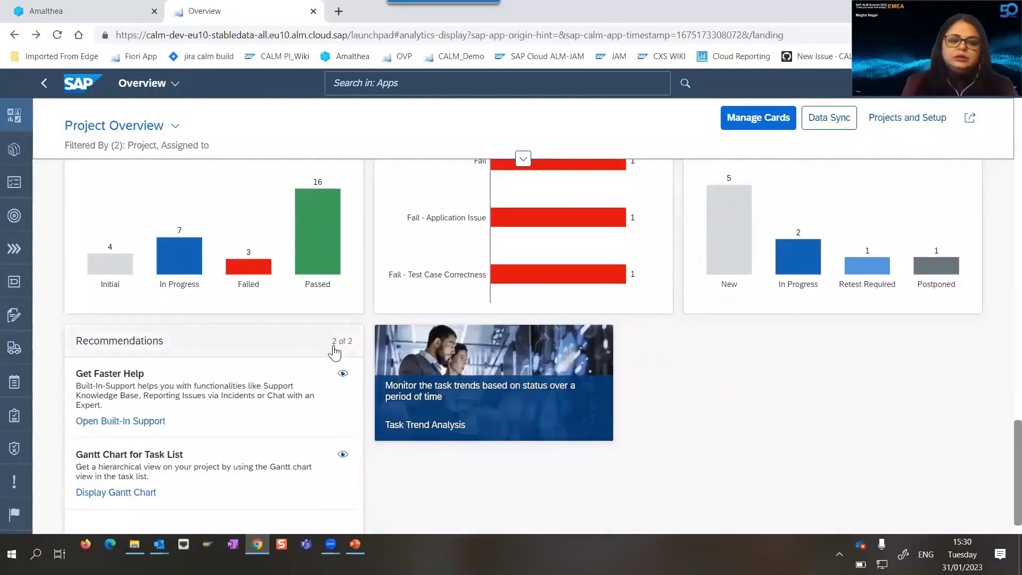
scroll(244, 356, "up", 9)
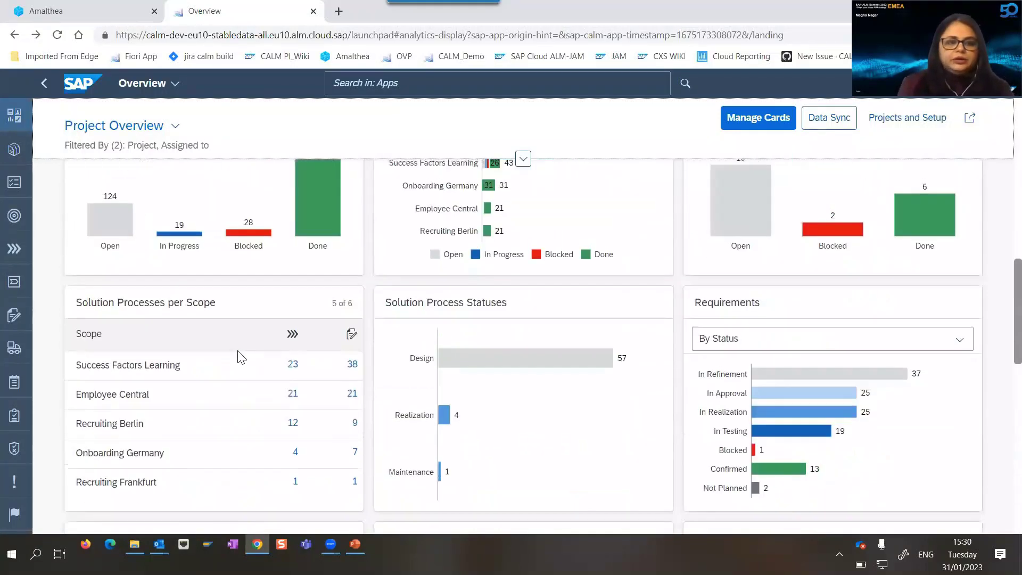
scroll(238, 357, "up", 5)
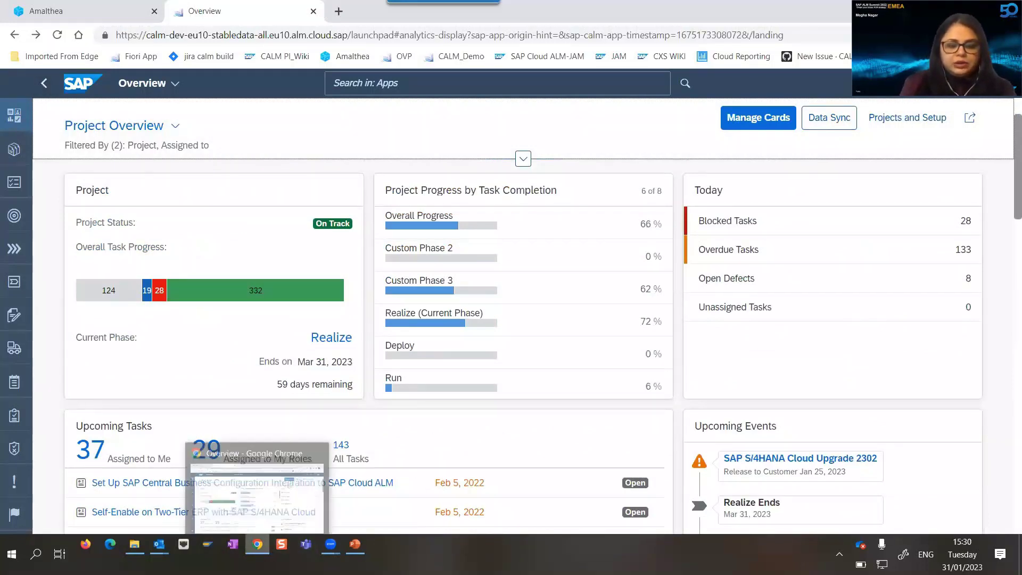
Step: Switch to PowerPoint, start the slide show from the DEMO slide and advance to the E2E Traceability slide
left_click(355, 543)
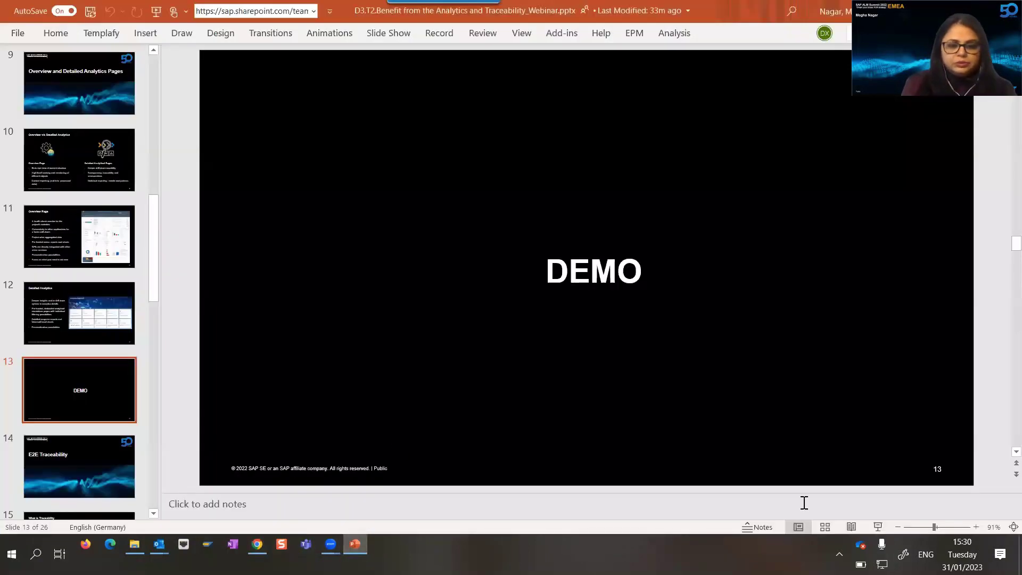
left_click(879, 529)
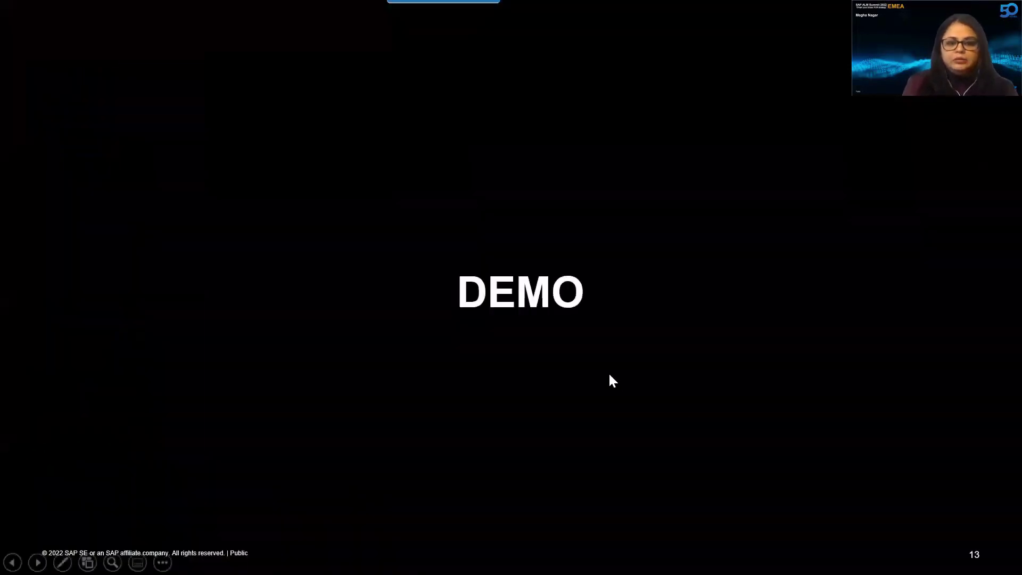
left_click(608, 372)
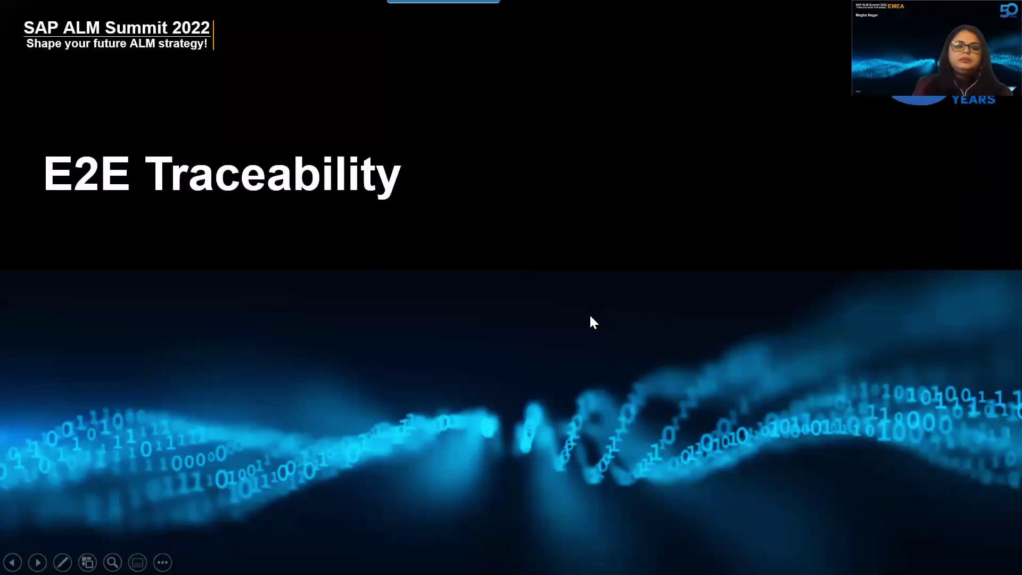
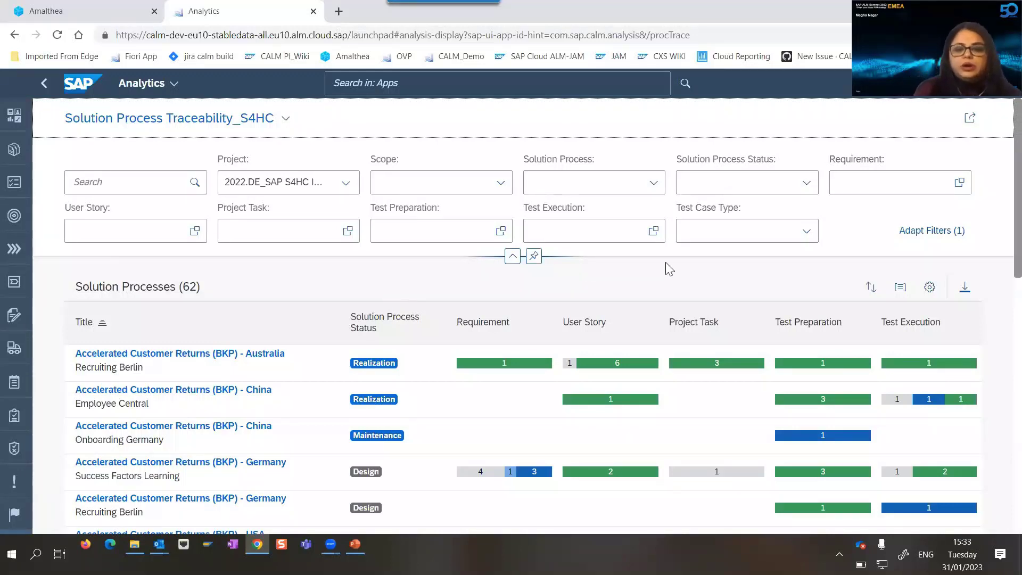
Step: Filter the solution processes in the traceability report to those with no requirements assigned
left_click(964, 188)
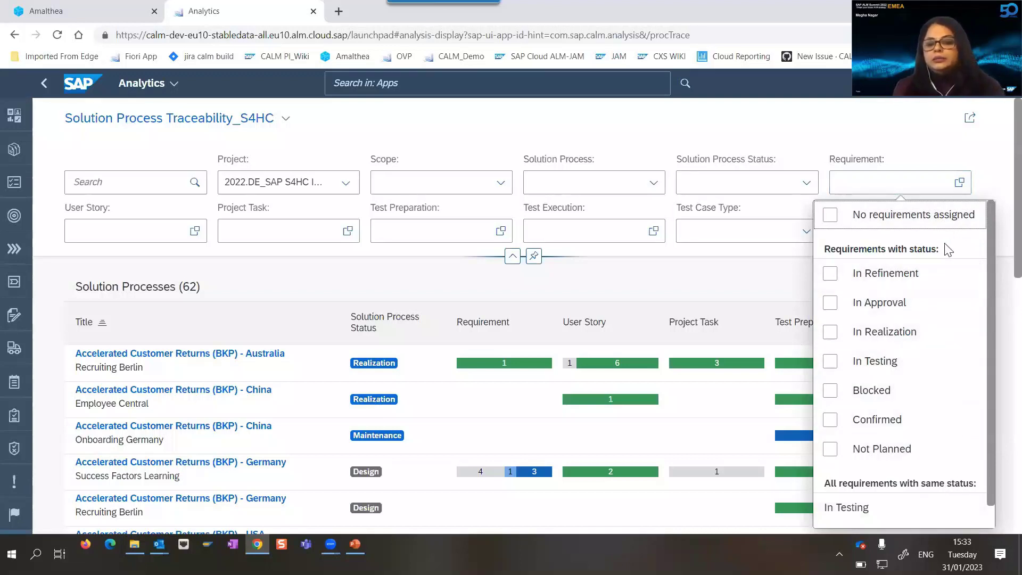
left_click(831, 218)
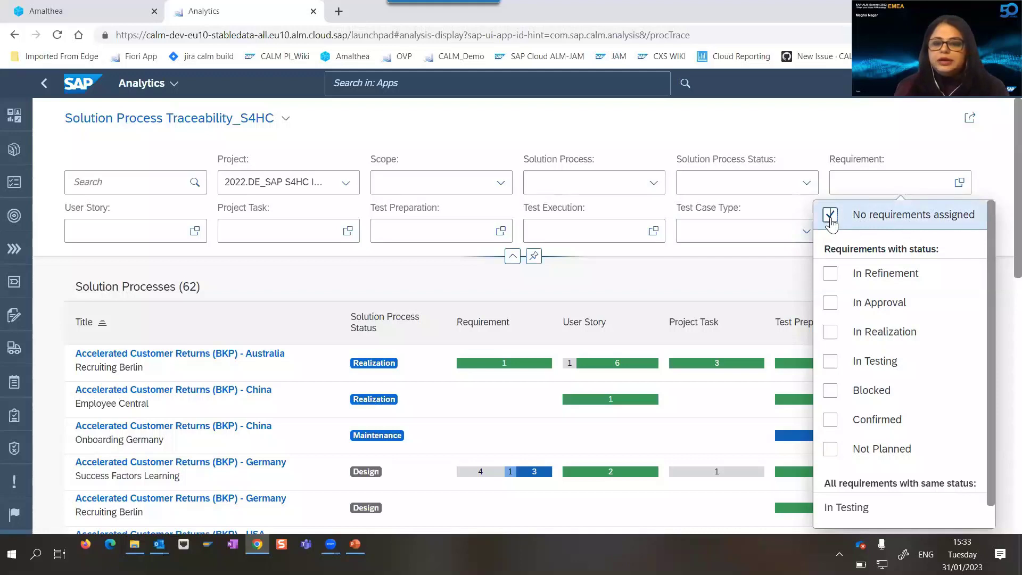
left_click(1000, 181)
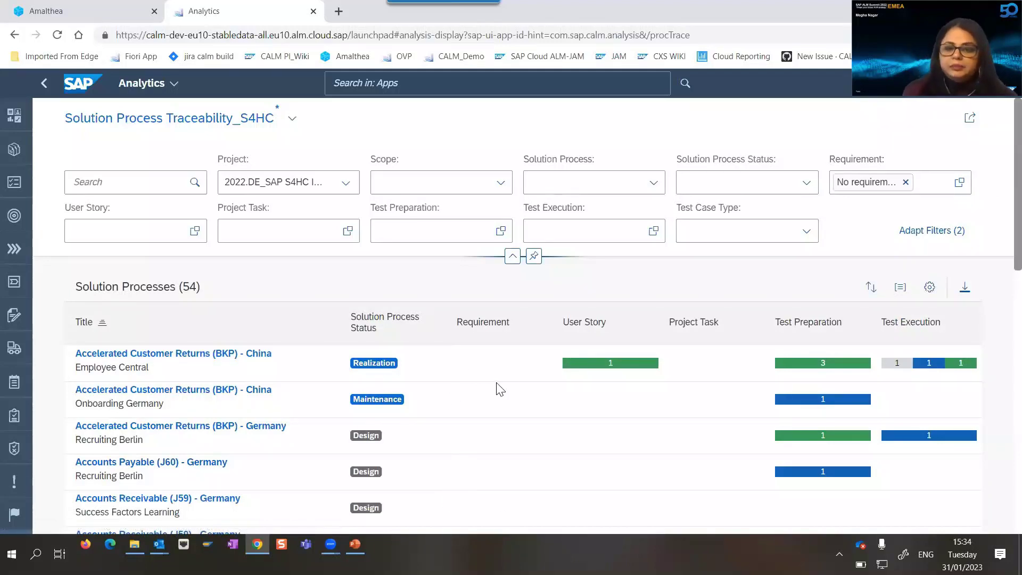
Step: Clear the requirement filter and show only solution processes having requirements with status Confirmed
left_click(906, 182)
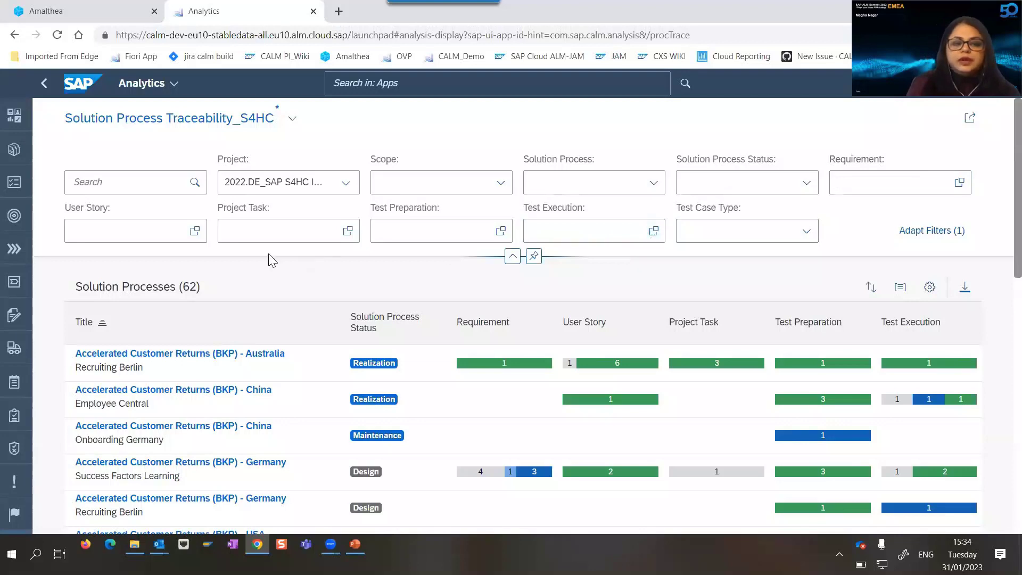
left_click(962, 183)
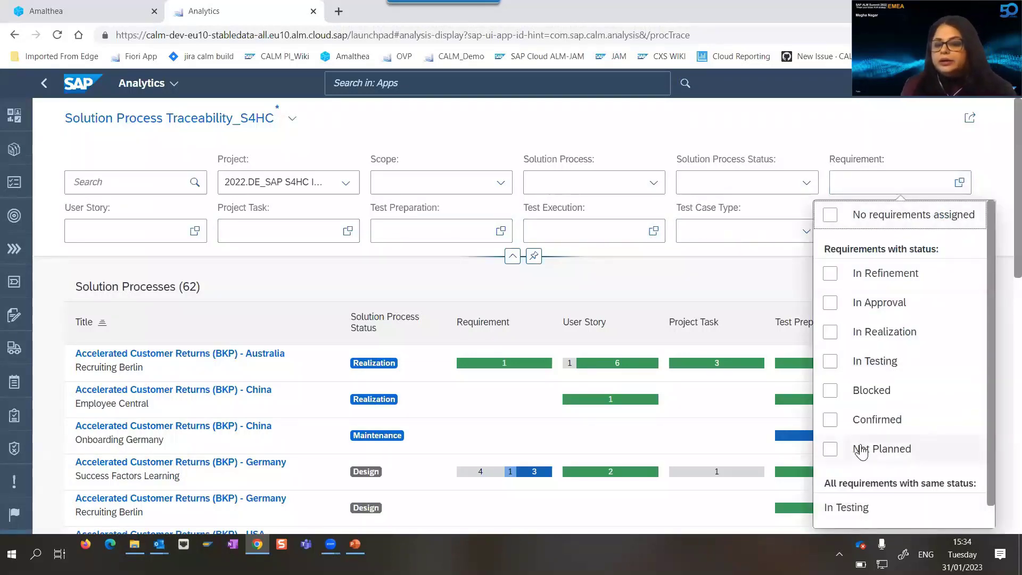
left_click(865, 420)
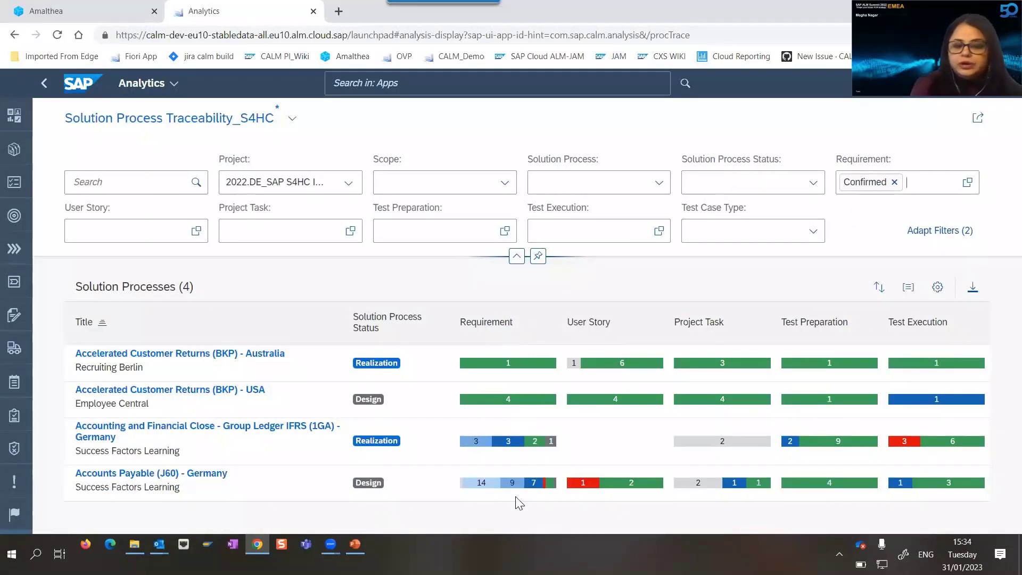
Step: Restrict the requirement filter to solution processes whose requirements all have the same status, Confirmed
left_click(968, 183)
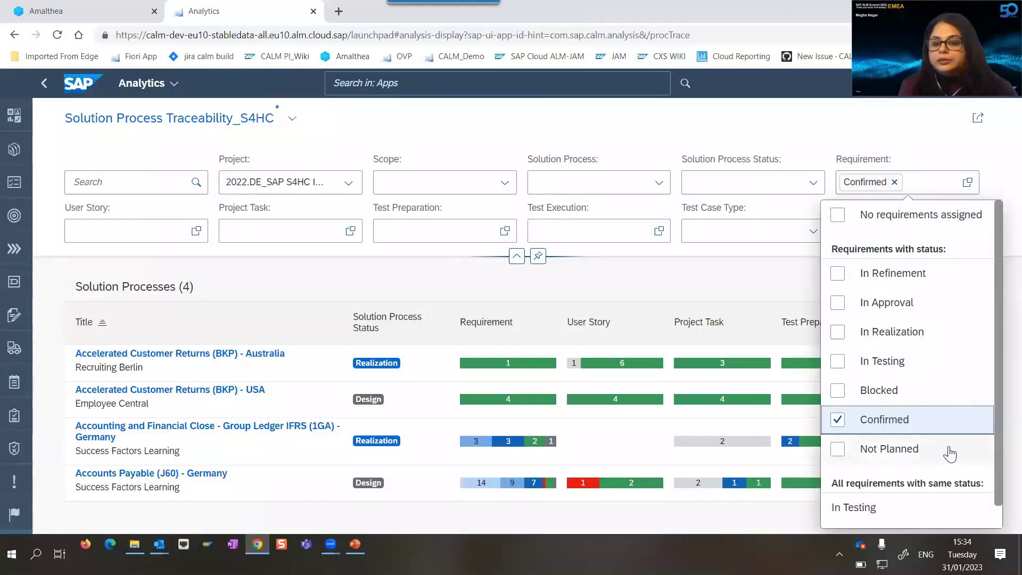
scroll(868, 509, "down", 1)
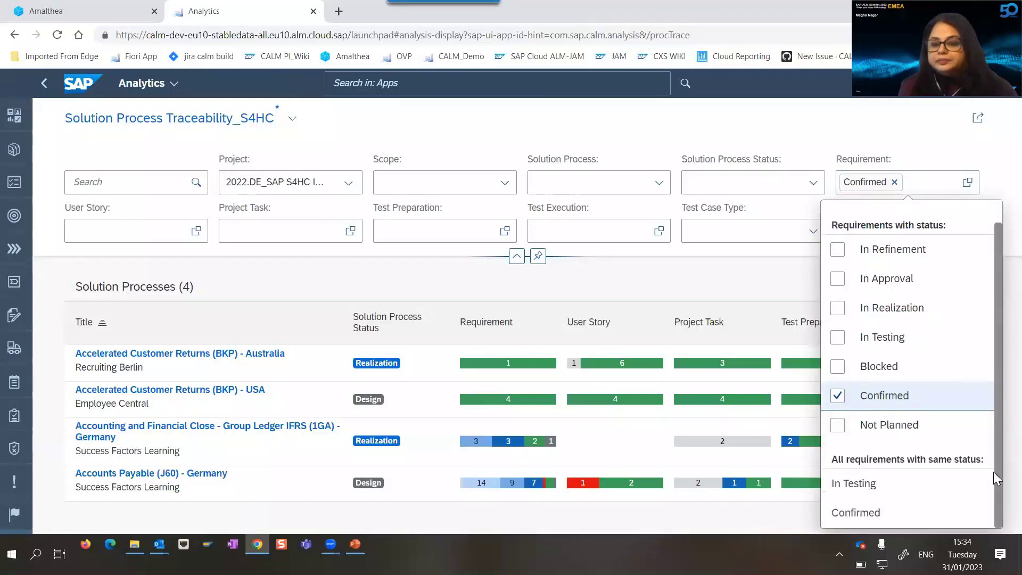
left_click(856, 513)
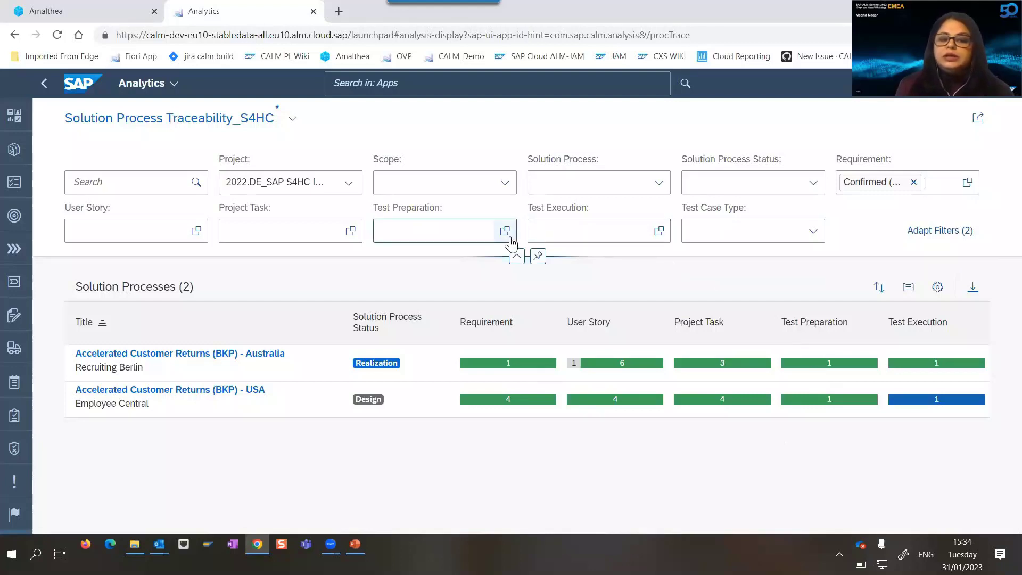
Step: Limit the solution processes to those whose test executions all have the same status, Passed
left_click(665, 237)
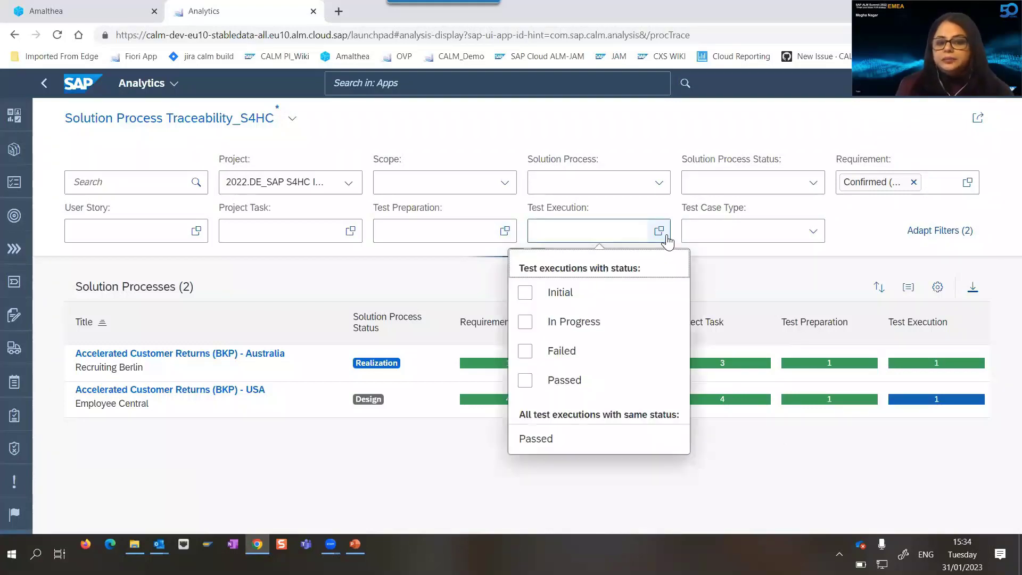
left_click(587, 450)
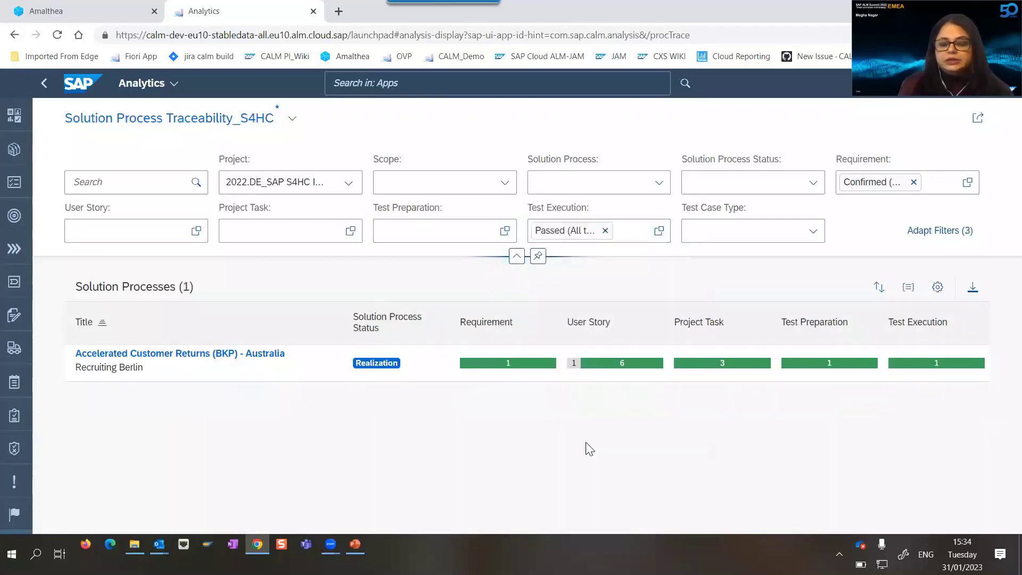
left_click(659, 230)
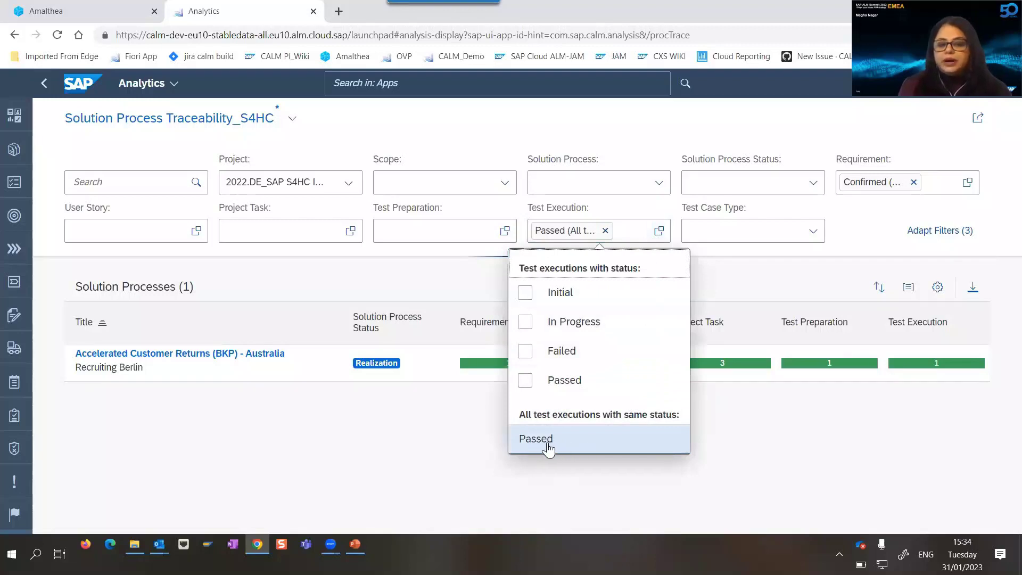
left_click(613, 472)
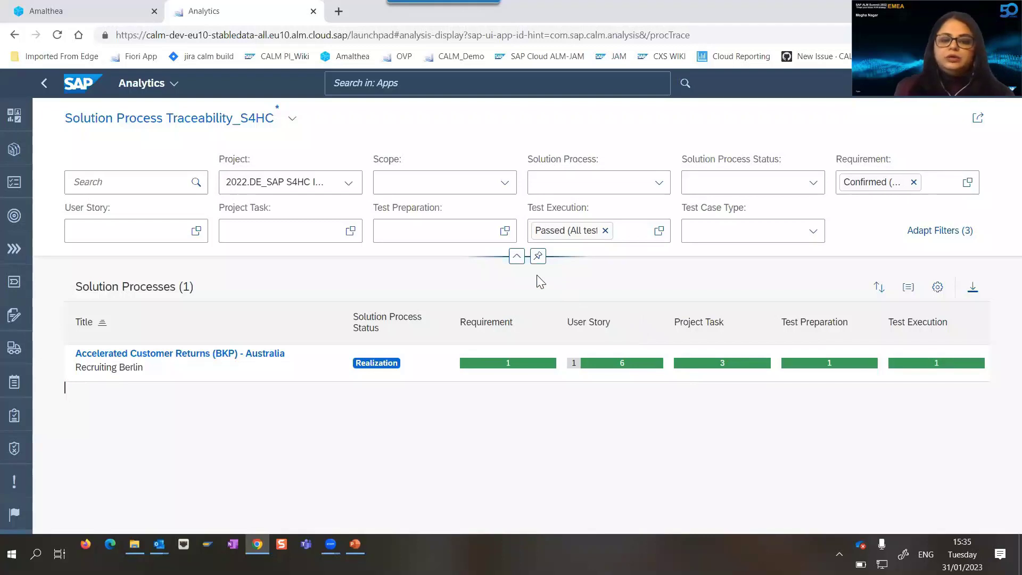
Step: Leave the solution process report and open the Requirement Traceability report from the analytics overview
left_click(46, 85)
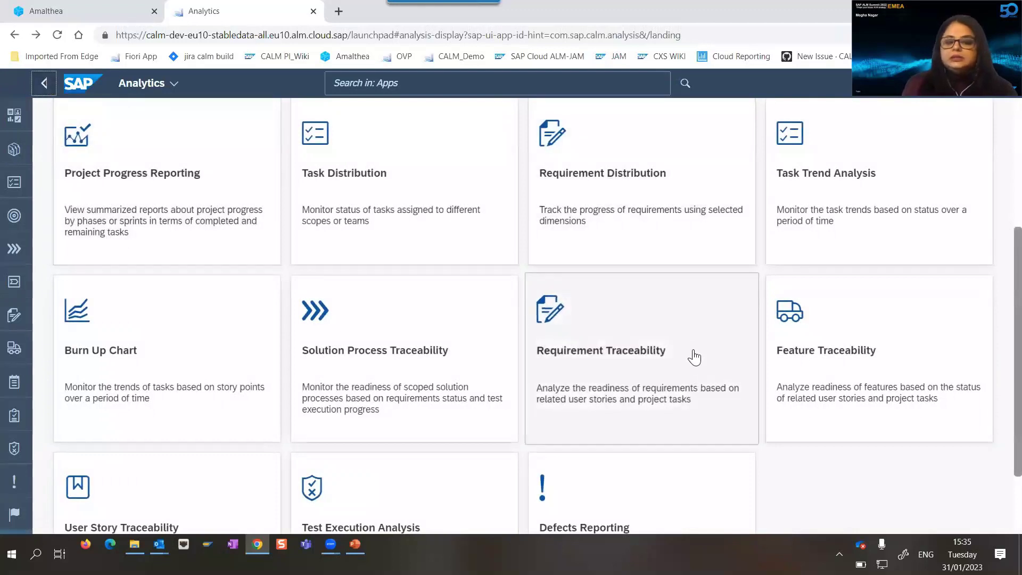
left_click(678, 325)
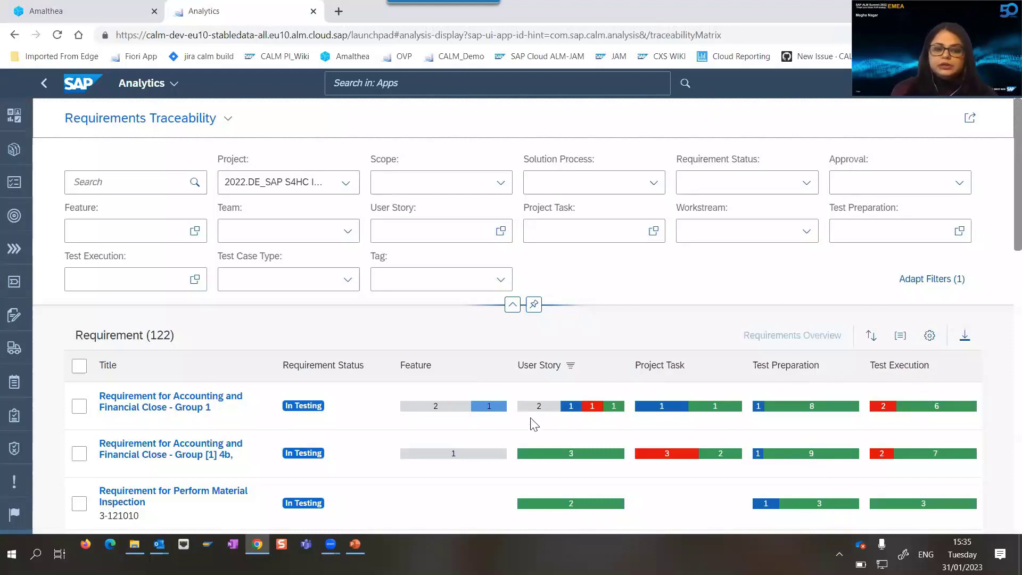
mouse_move(874, 408)
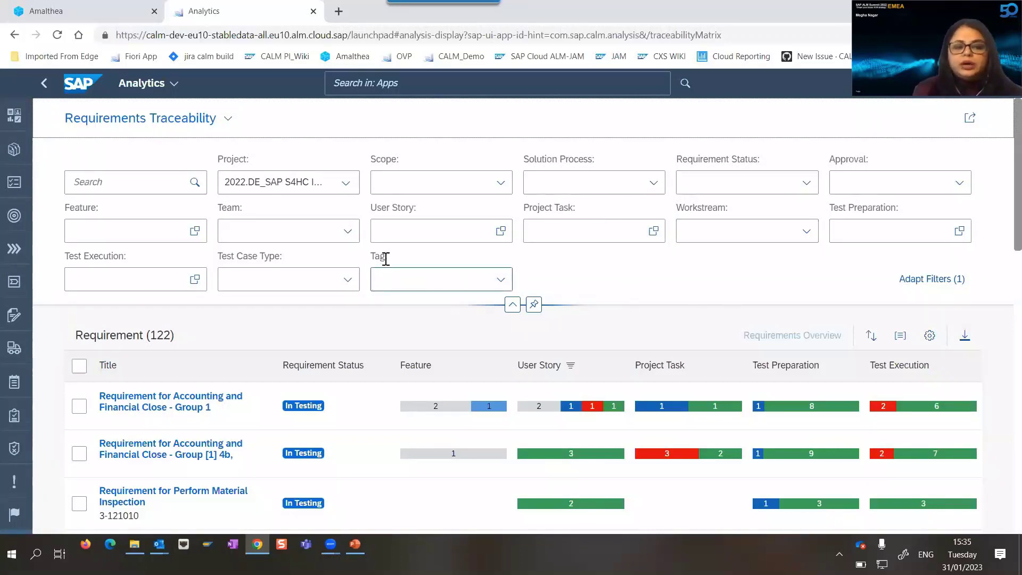
Step: Filter the requirements by test preparation to those whose test cases all have the same status, Prepared
left_click(961, 232)
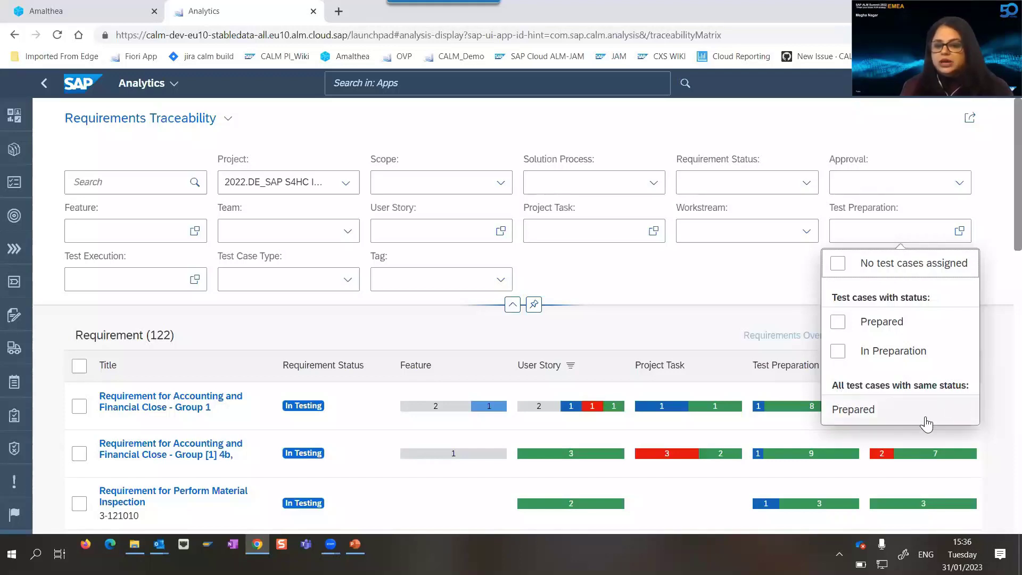
left_click(854, 409)
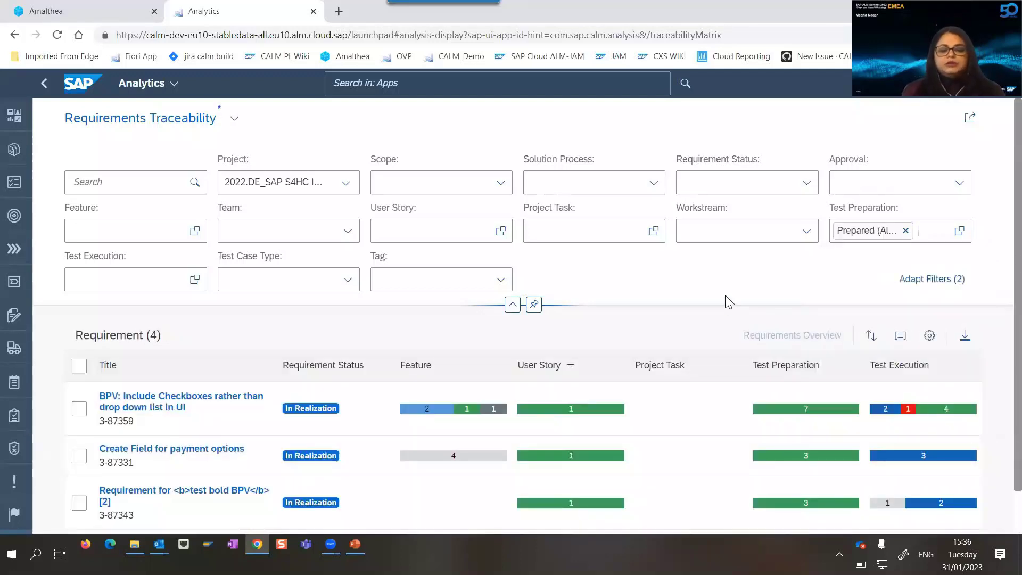
scroll(707, 342, "down", 1)
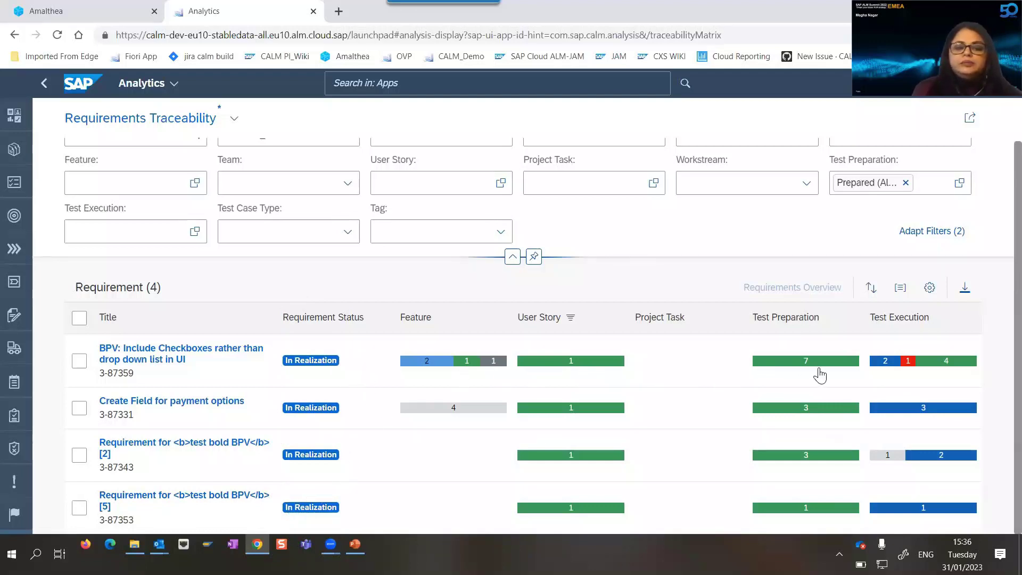
Step: Select all the filtered requirements and open them in the Requirements Overview
mouse_move(830, 368)
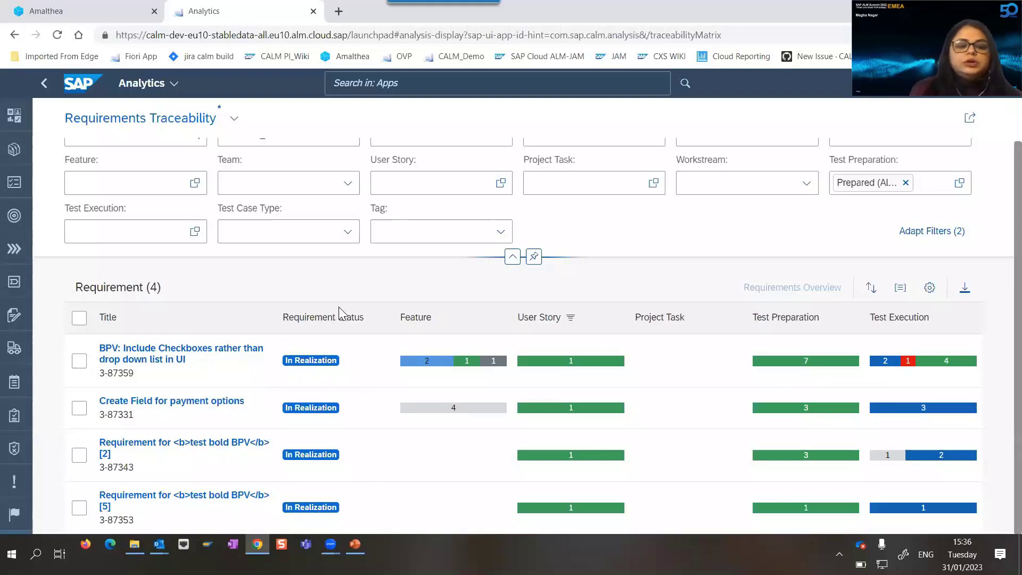
left_click(80, 320)
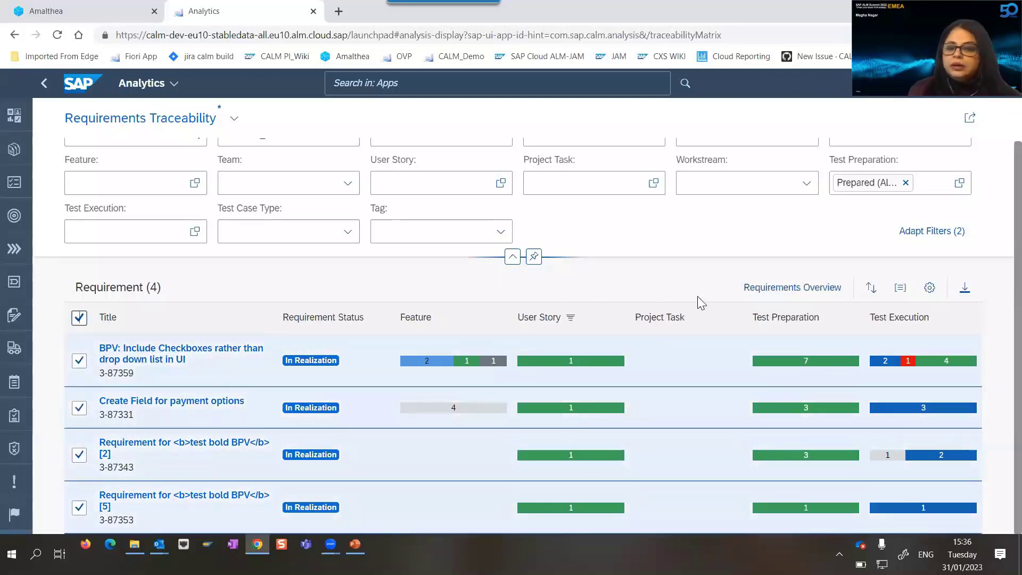
left_click(783, 292)
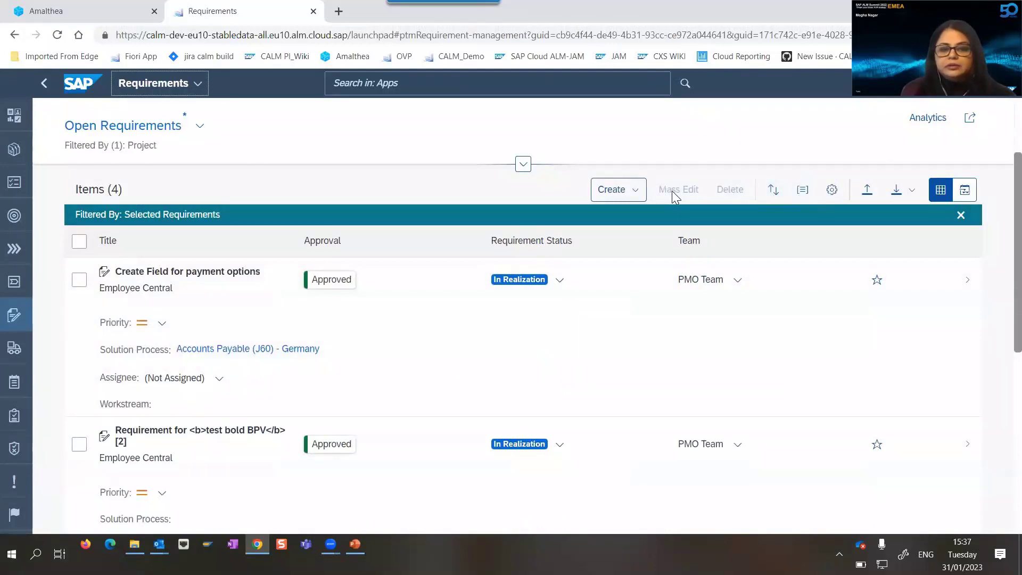
Step: Mass edit all the listed requirements, setting their requirement status to In Testing, and save the changes
left_click(79, 242)
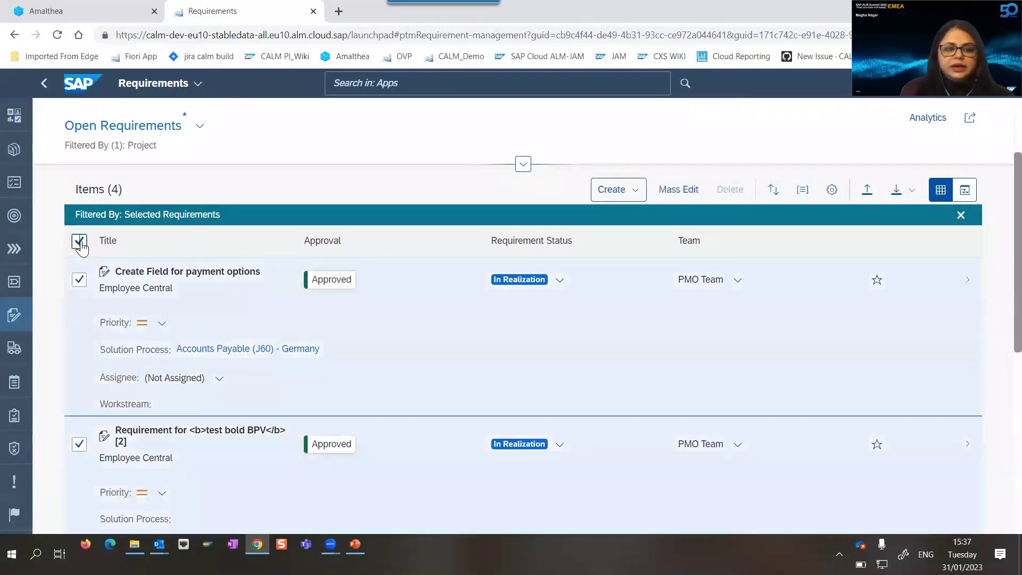
left_click(683, 191)
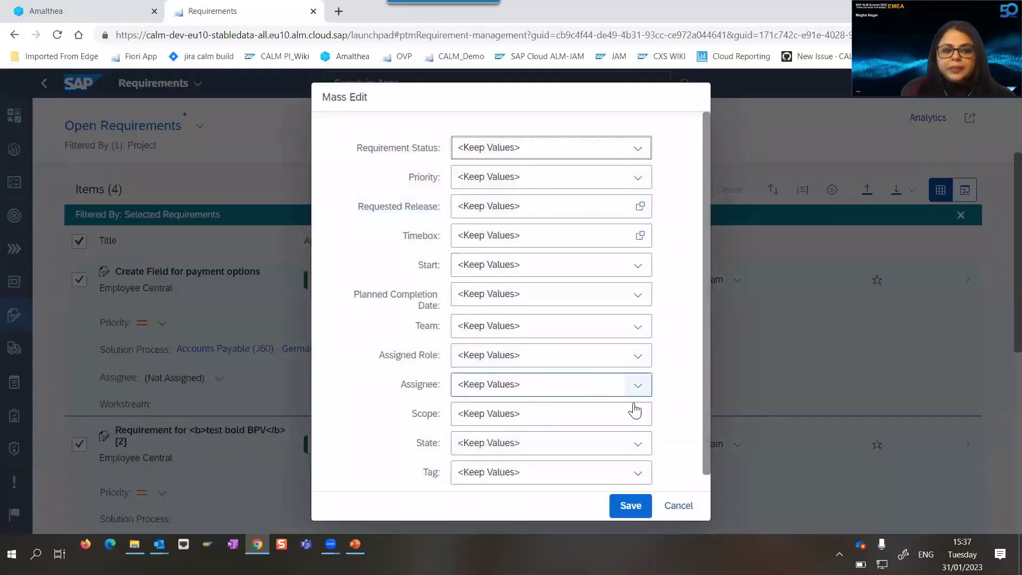
left_click(638, 149)
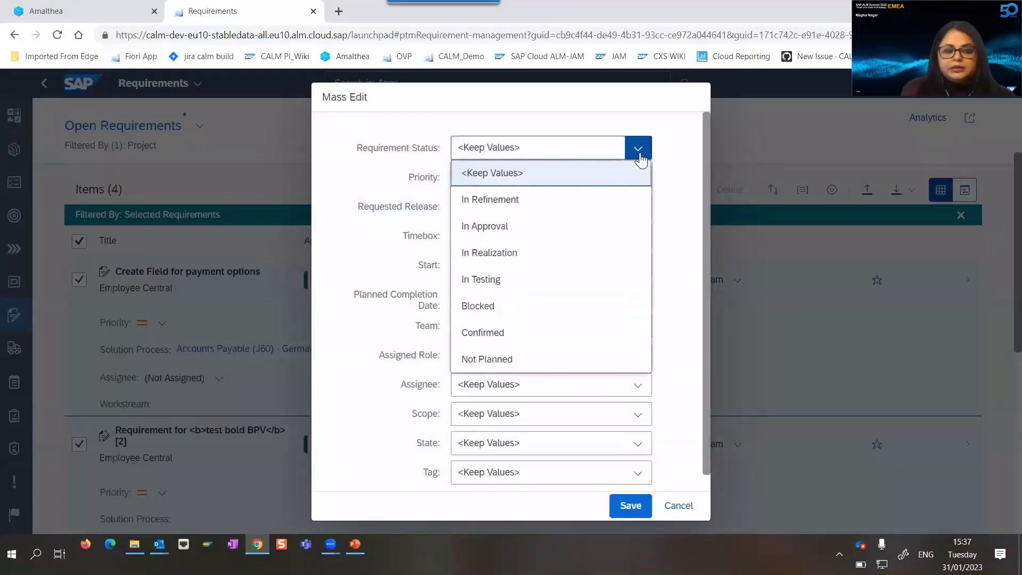
left_click(491, 281)
left_click(631, 513)
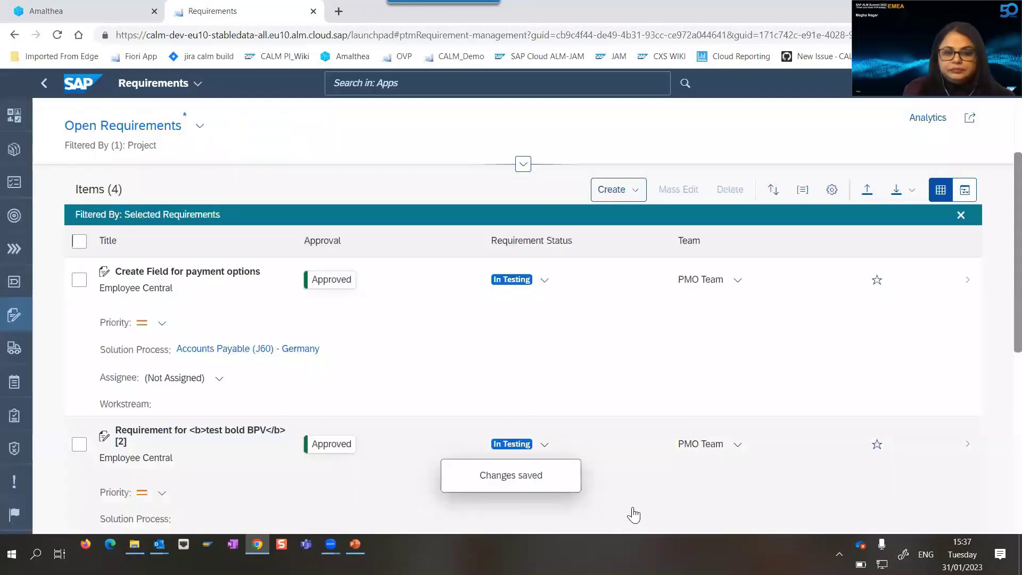
Step: Return to the Requirements Traceability report and check the status of the edited requirements in the list
left_click(43, 85)
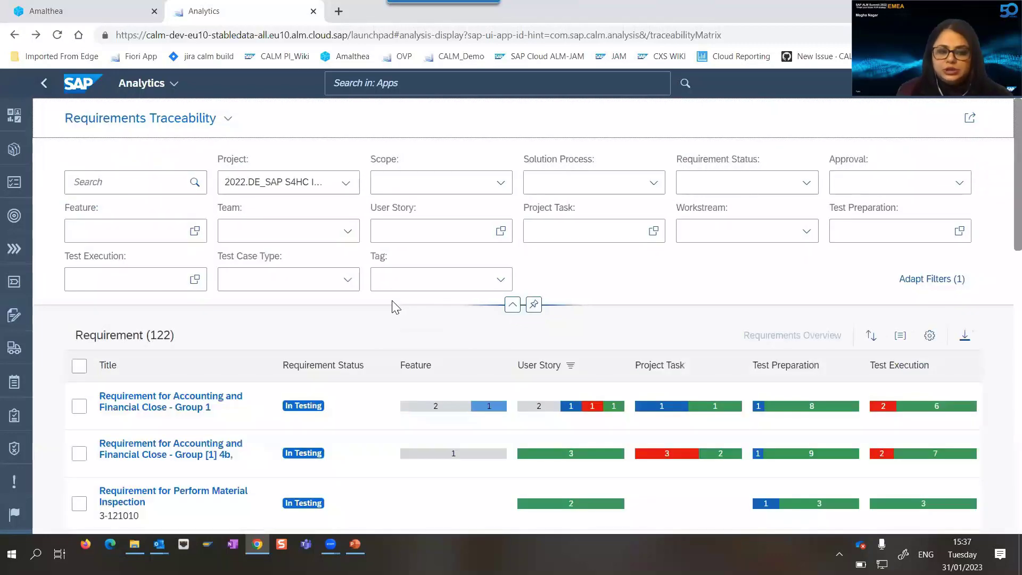
scroll(327, 418, "down", 3)
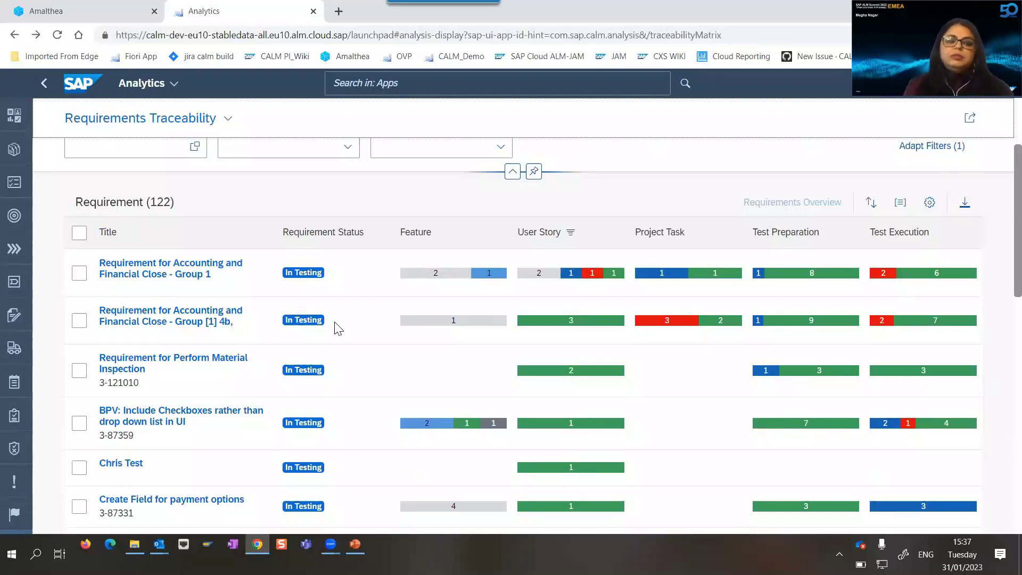
scroll(337, 328, "up", 2)
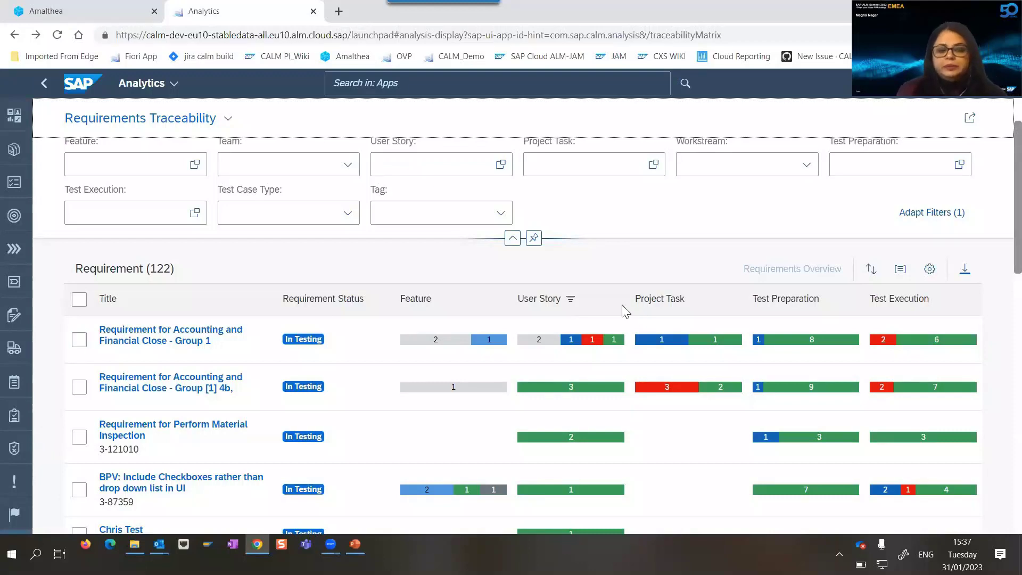
scroll(497, 346, "down", 1)
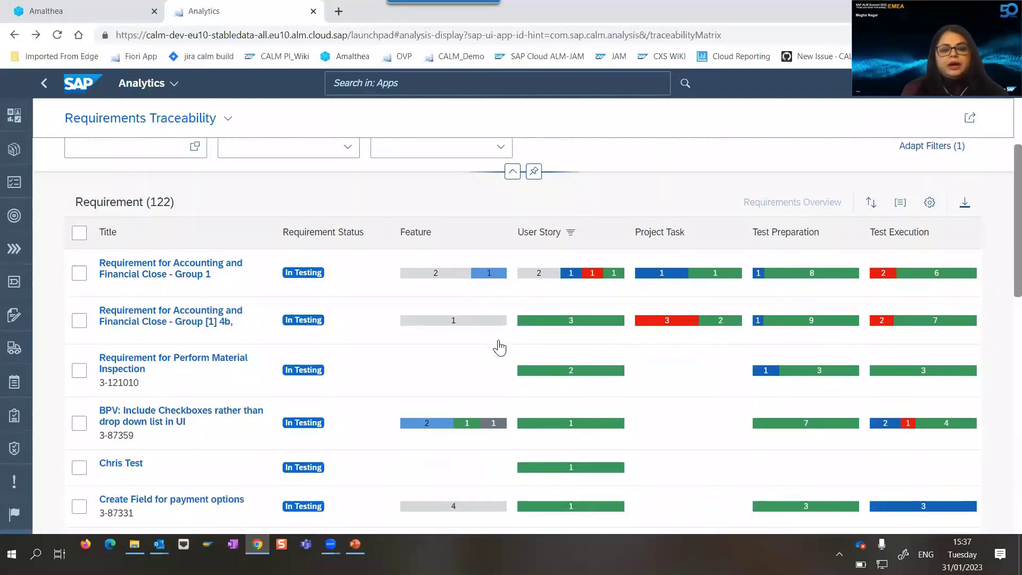
Step: Inspect the In Specification and In Implementation features of Requirement for Accounting and Financial Close - Group 1
mouse_move(485, 282)
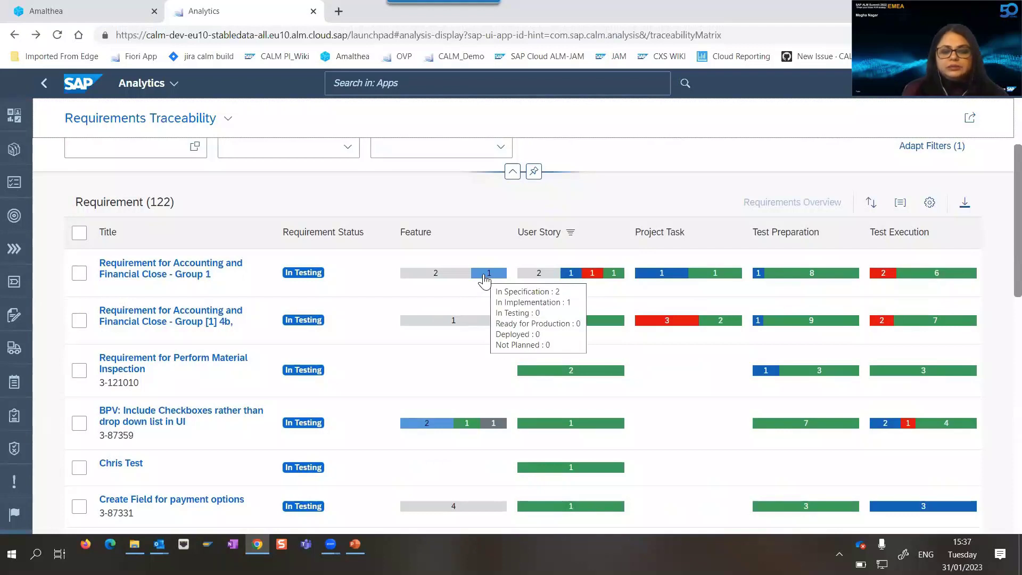
left_click(457, 279)
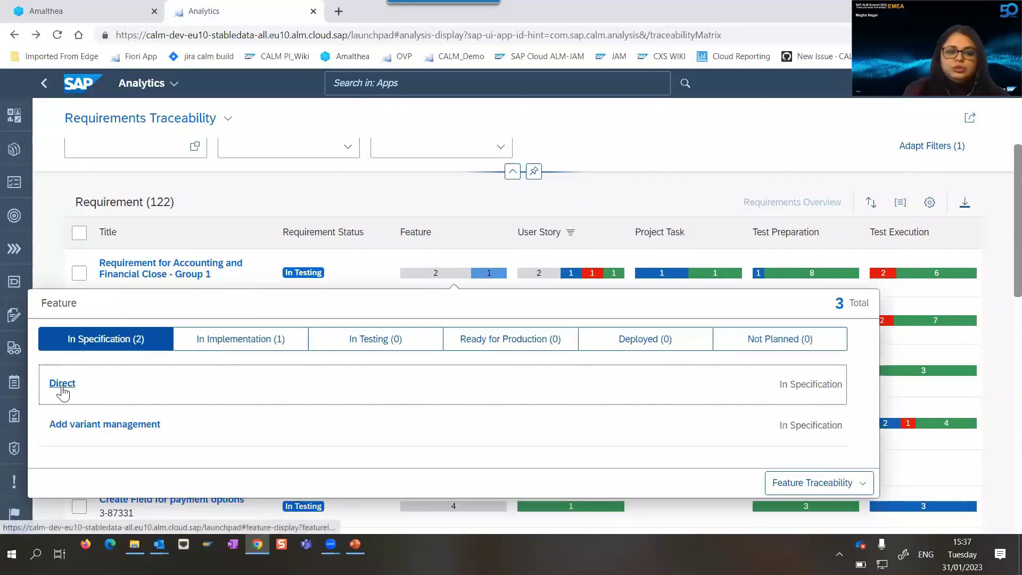
left_click(242, 350)
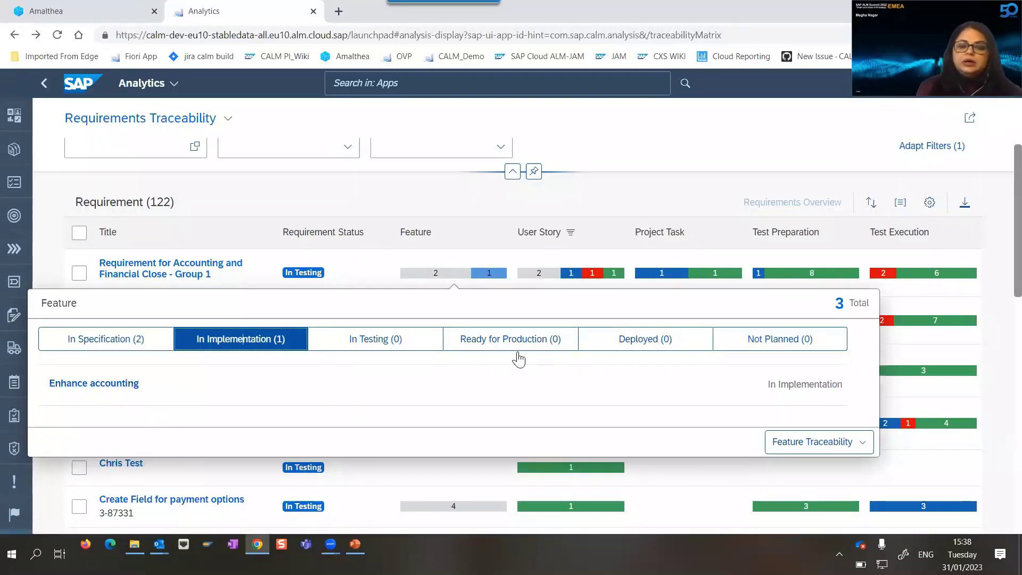
left_click(125, 344)
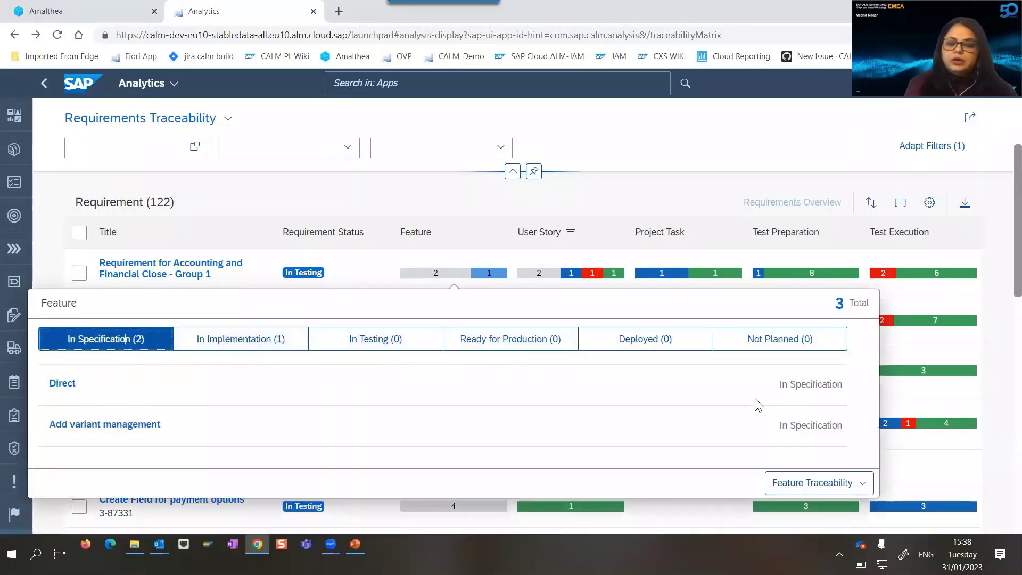
Step: Open the Feature Traceability report from the requirement's feature details and return to the Requirements Traceability report
left_click(866, 485)
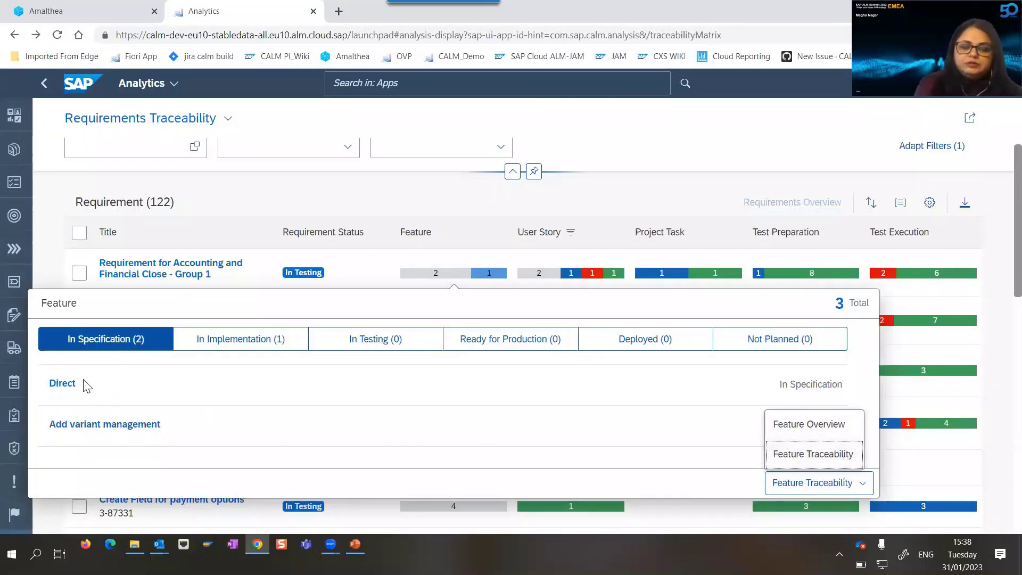
left_click(830, 457)
left_click(830, 482)
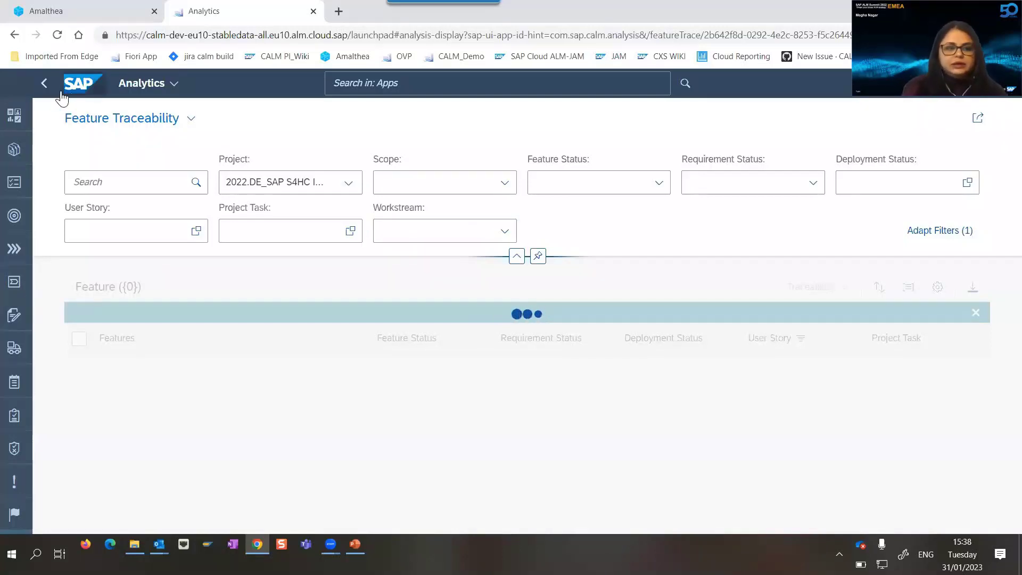
left_click(46, 88)
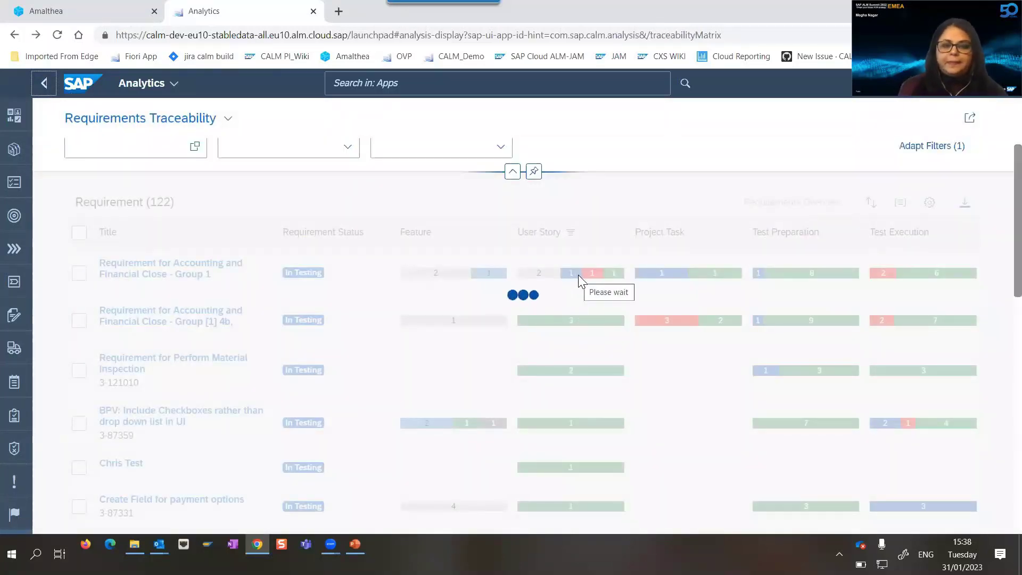
Step: Inspect the user stories of Requirement for Accounting and Financial Close - Group 1 and try to open their User Story Traceability report
left_click(579, 282)
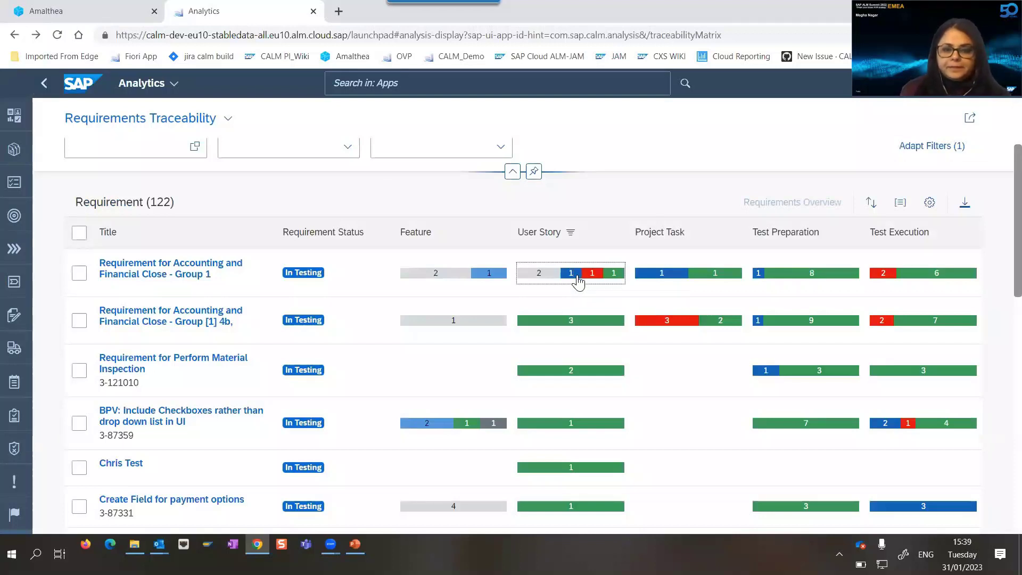
left_click(498, 366)
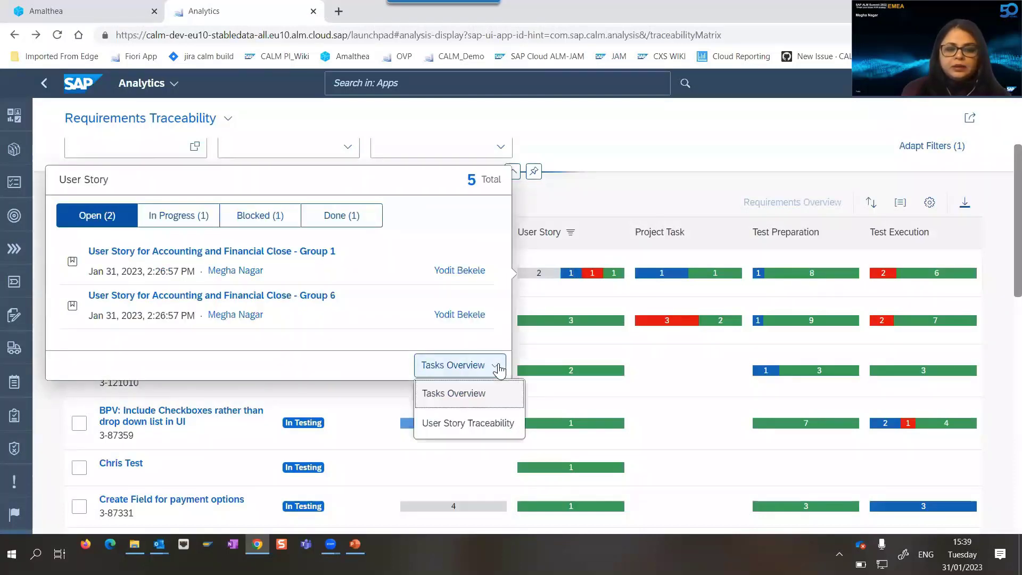
left_click(468, 423)
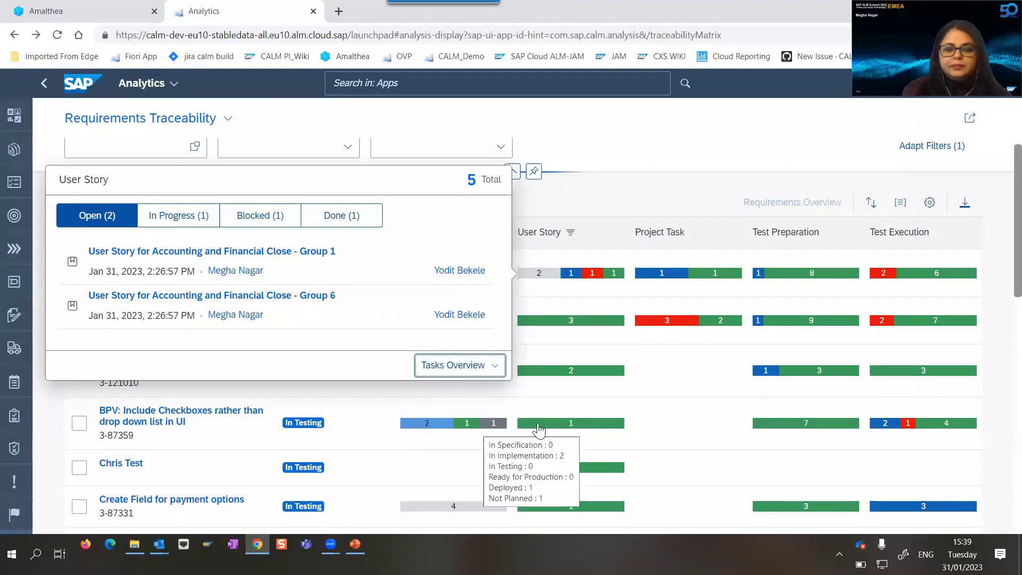
left_click(494, 368)
left_click(455, 425)
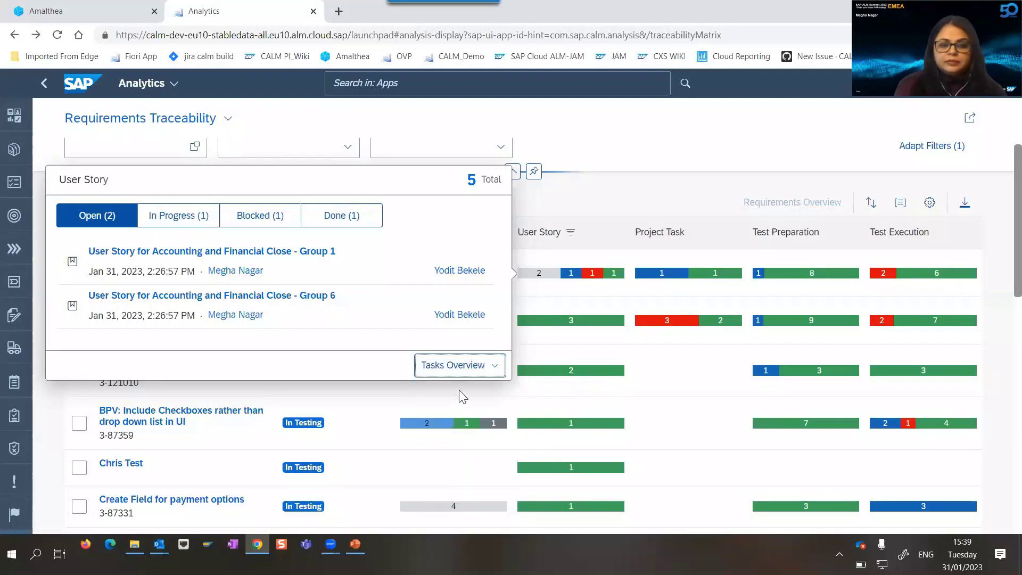
left_click(493, 370)
left_click(442, 422)
mouse_move(446, 420)
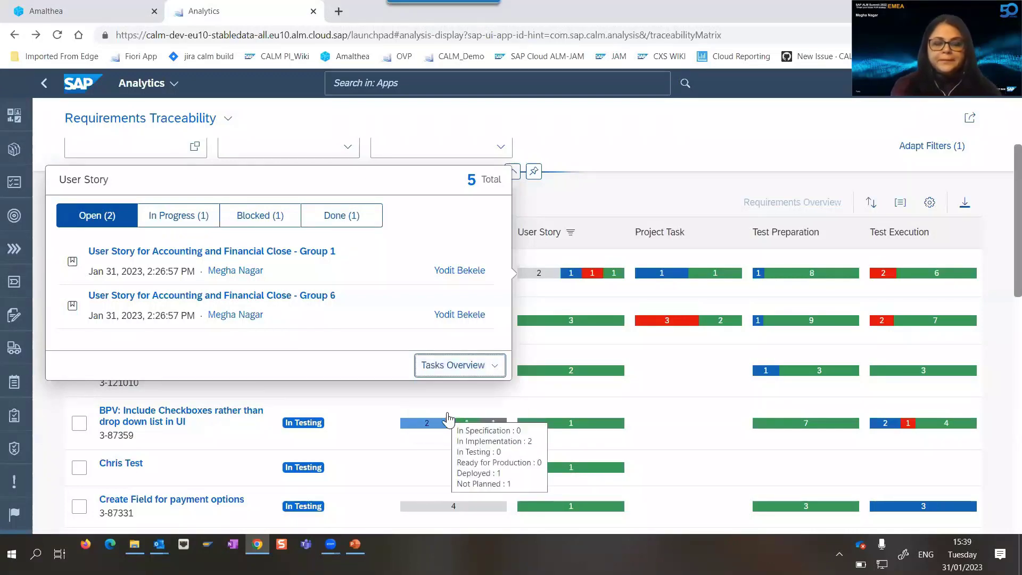
left_click(495, 370)
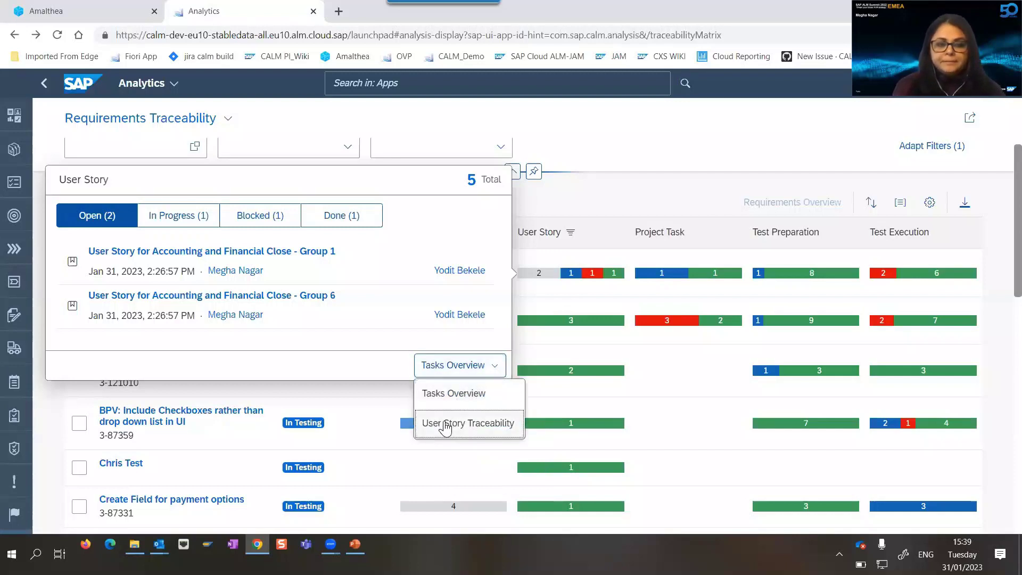
left_click(445, 425)
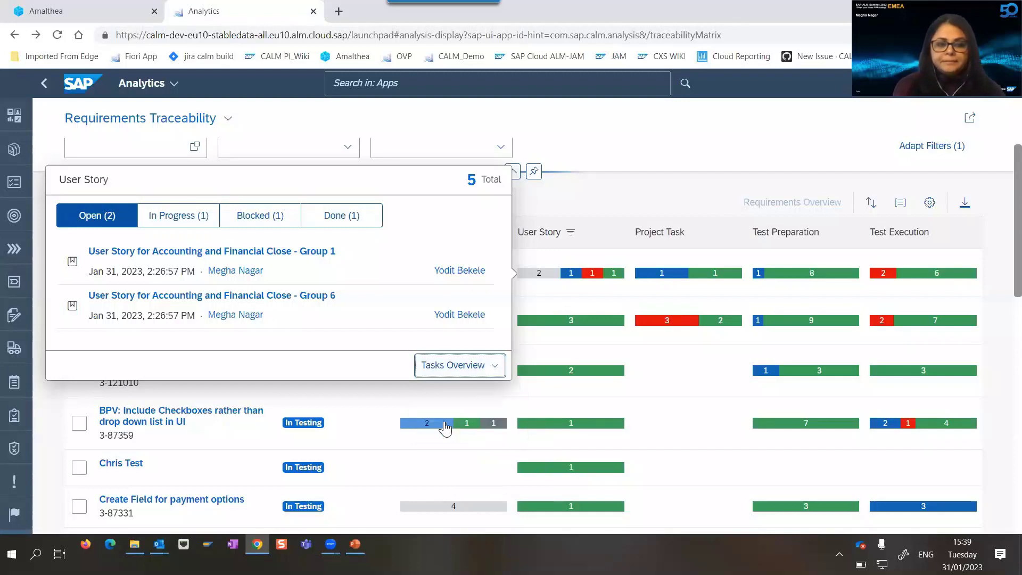
left_click(498, 371)
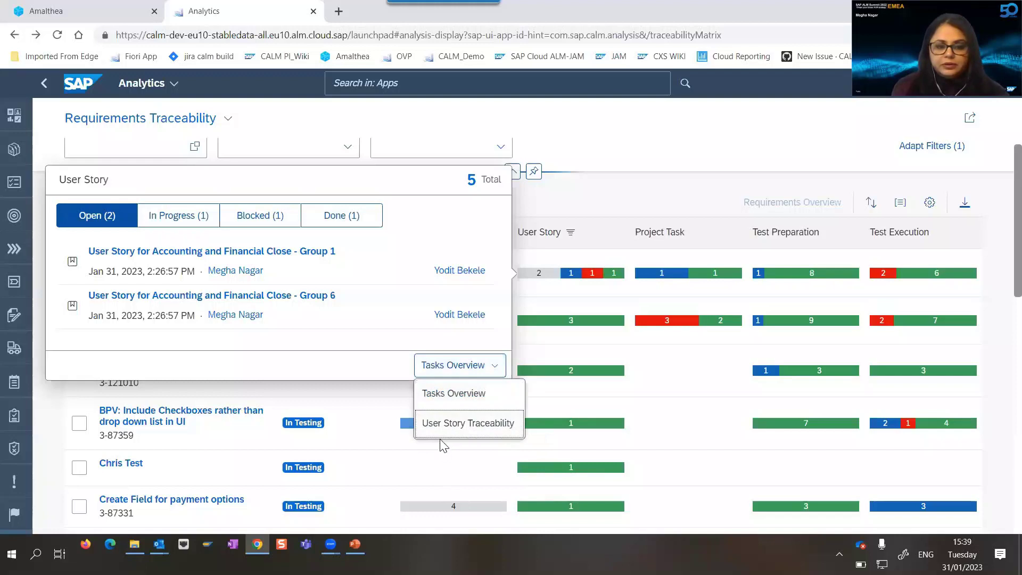
left_click(442, 430)
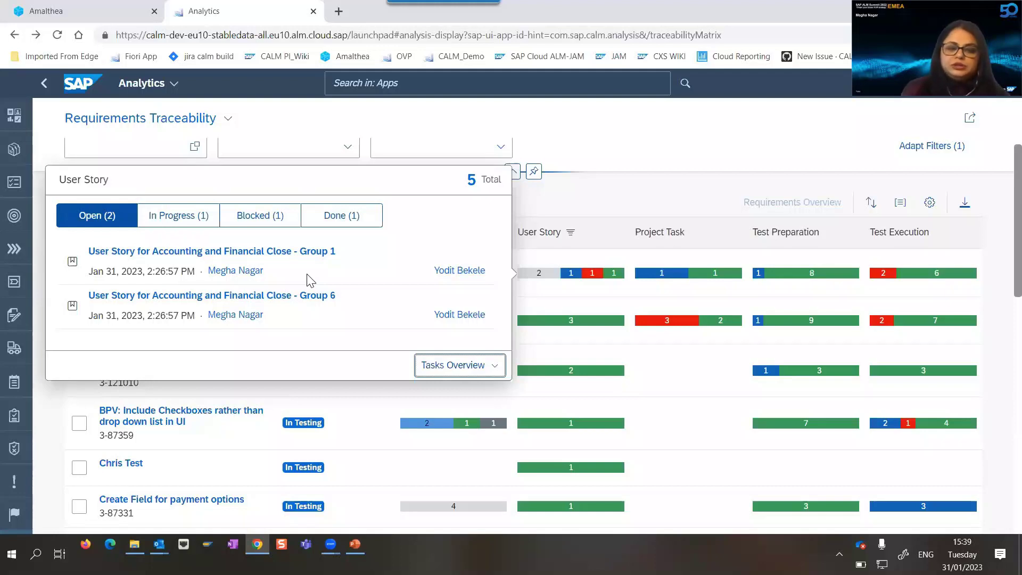
left_click(615, 192)
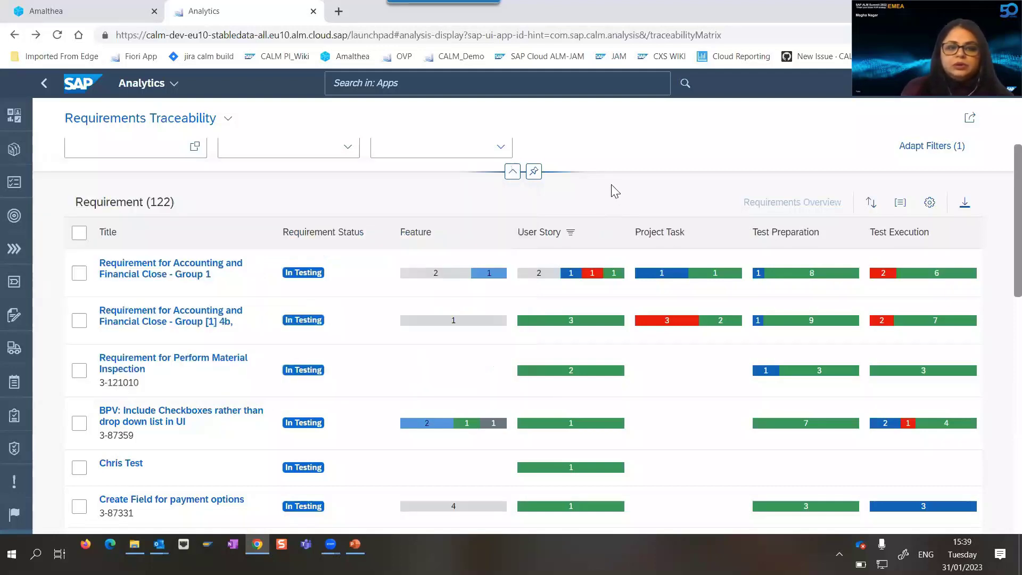
scroll(613, 187, "up", 3)
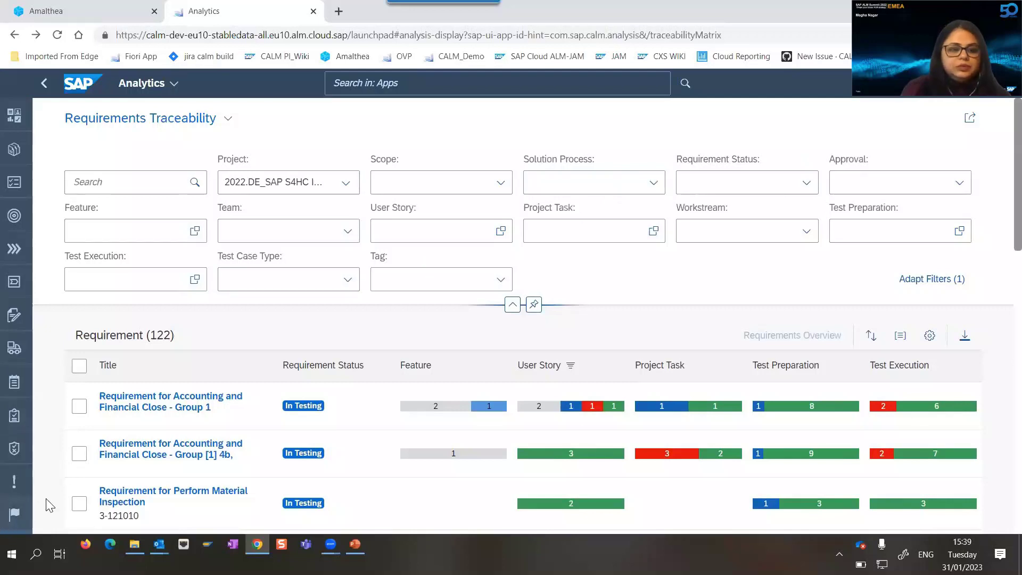
Step: Switch to the PowerPoint presentation and show the Analytics Roadmap slide
mouse_move(257, 544)
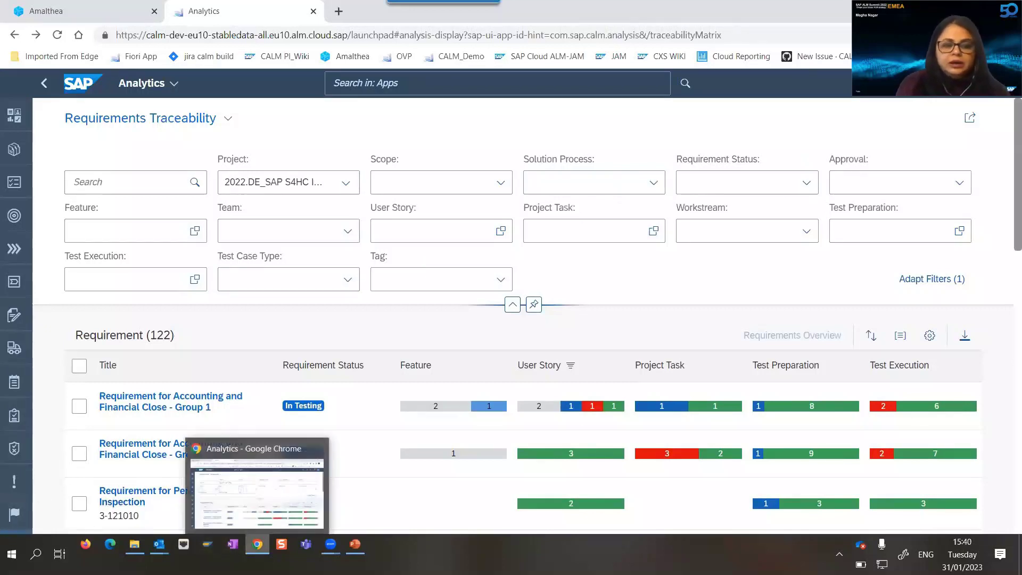
left_click(355, 544)
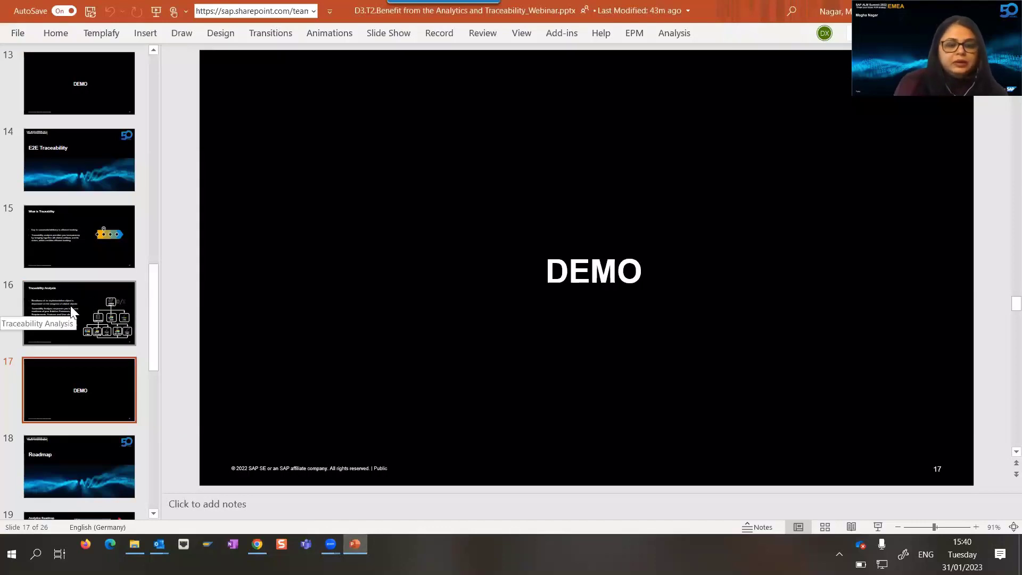
left_click(72, 460)
scroll(78, 420, "down", 2)
left_click(80, 450)
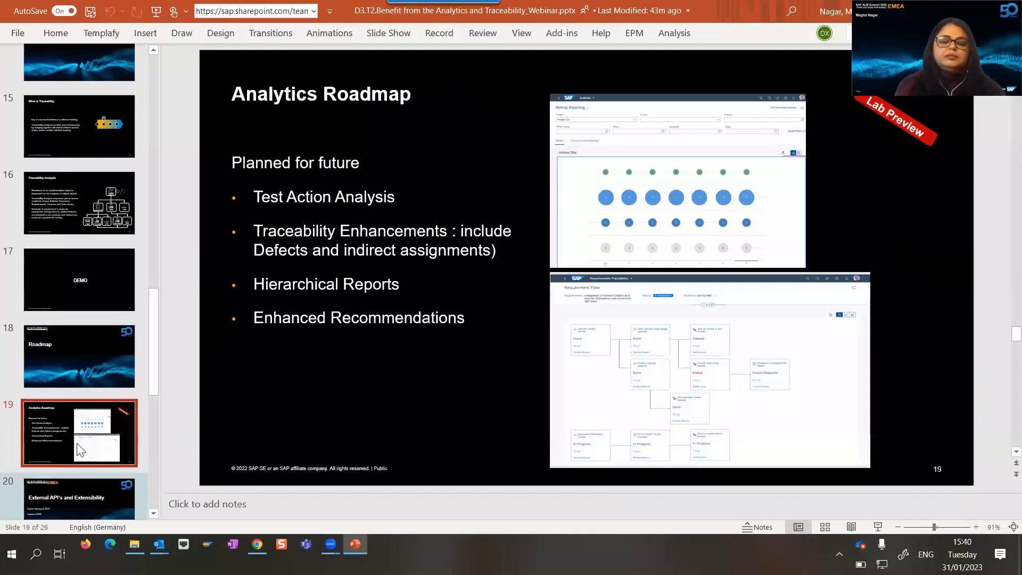
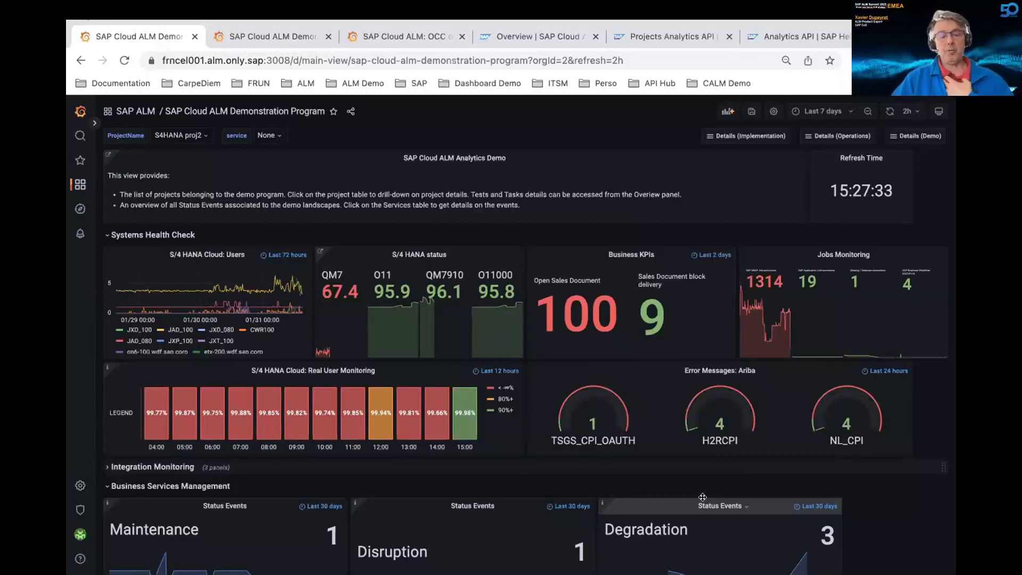
Step: Collapse and re-expand the Systems Health Check section of the SAP Cloud ALM Demonstration Program dashboard to reload its panels
scroll(703, 497, "down", 1)
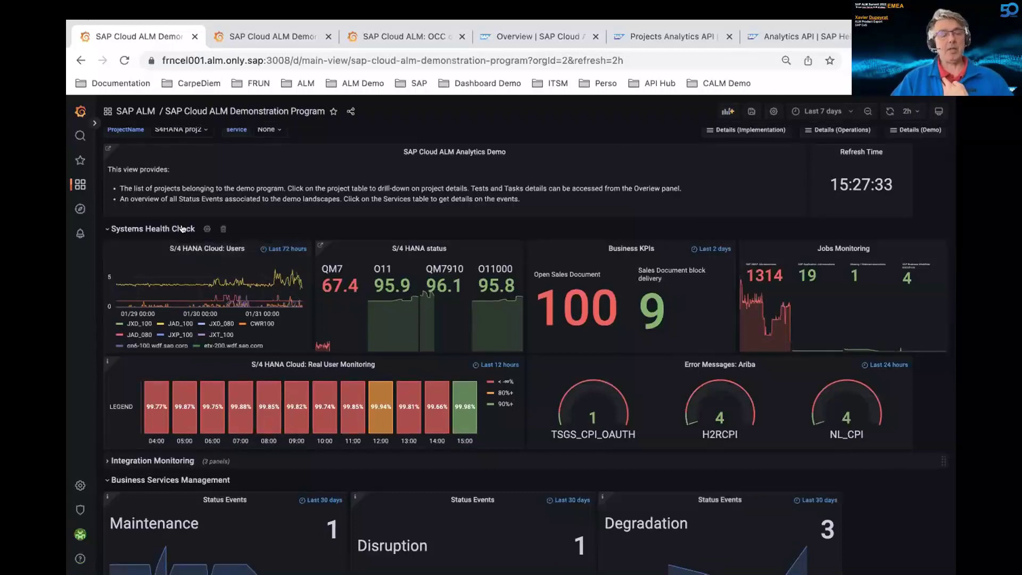
left_click(103, 229)
left_click(103, 229)
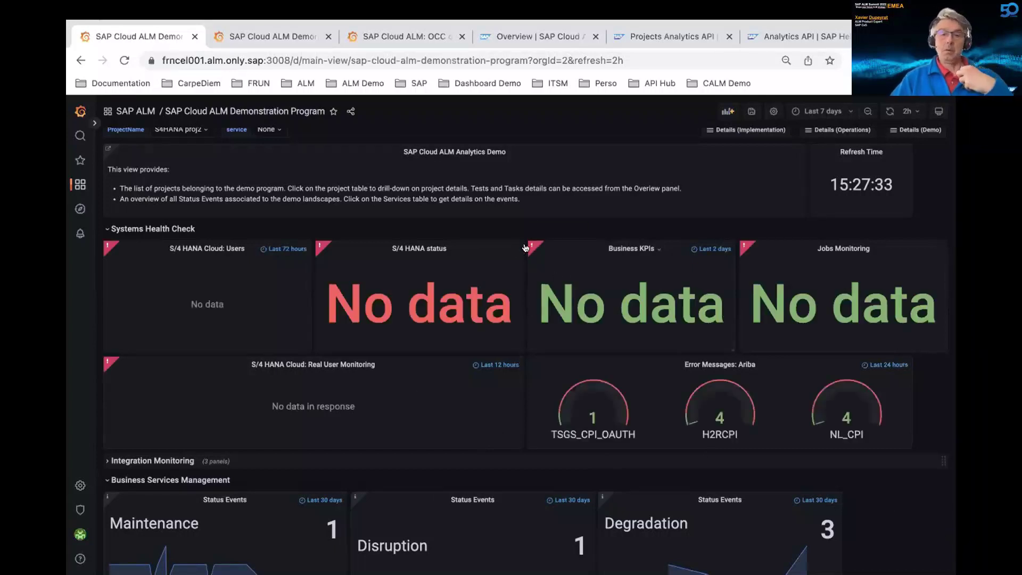
mouse_move(526, 247)
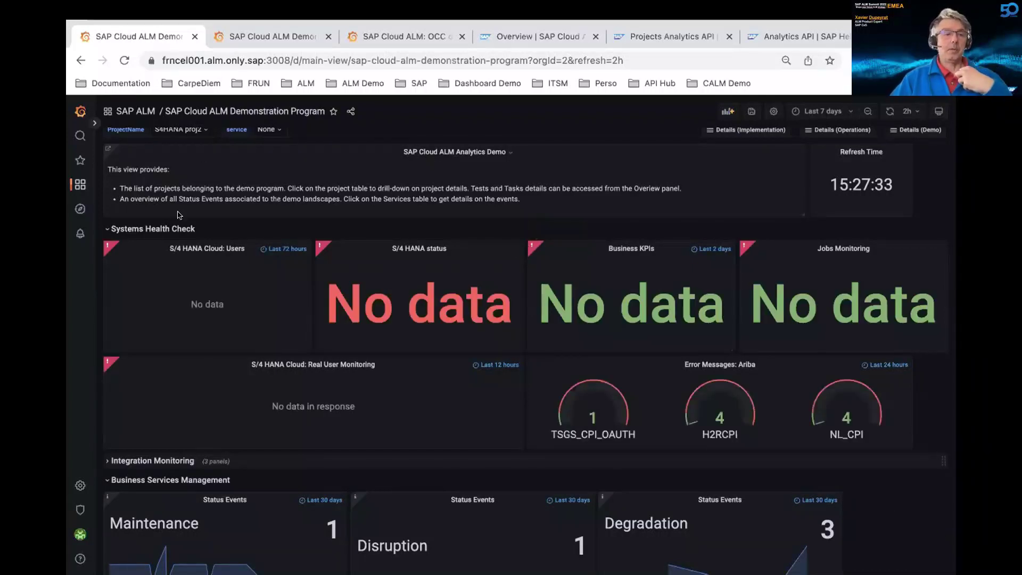
left_click(103, 230)
left_click(126, 232)
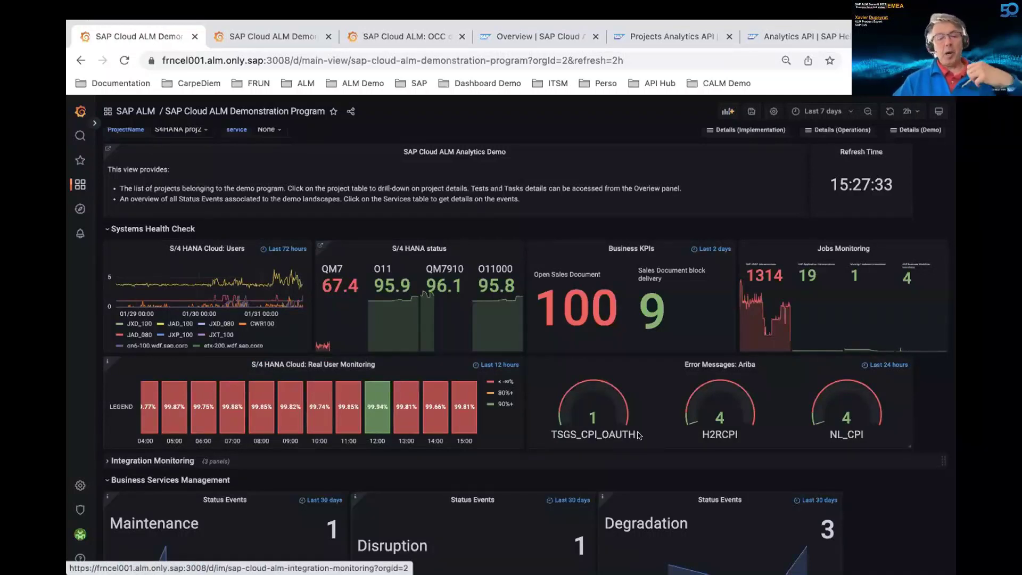
Step: Open the project details of 2022.DE_SAP S4HC Implementation Project 1 from the Projects Status Customer XYZ table
scroll(638, 436, "down", 1)
scroll(640, 436, "down", 2)
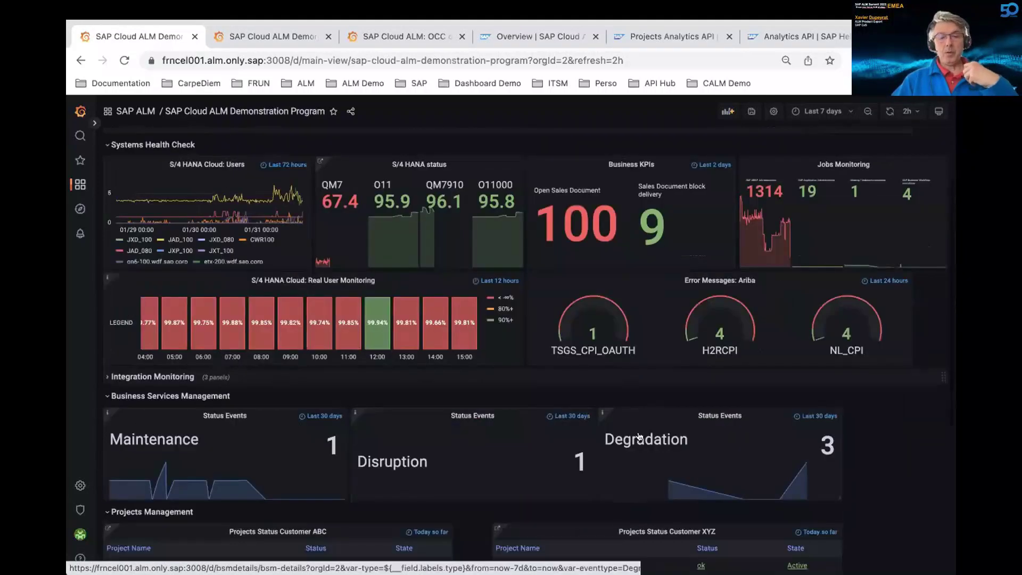
scroll(639, 434, "down", 3)
scroll(639, 434, "down", 2)
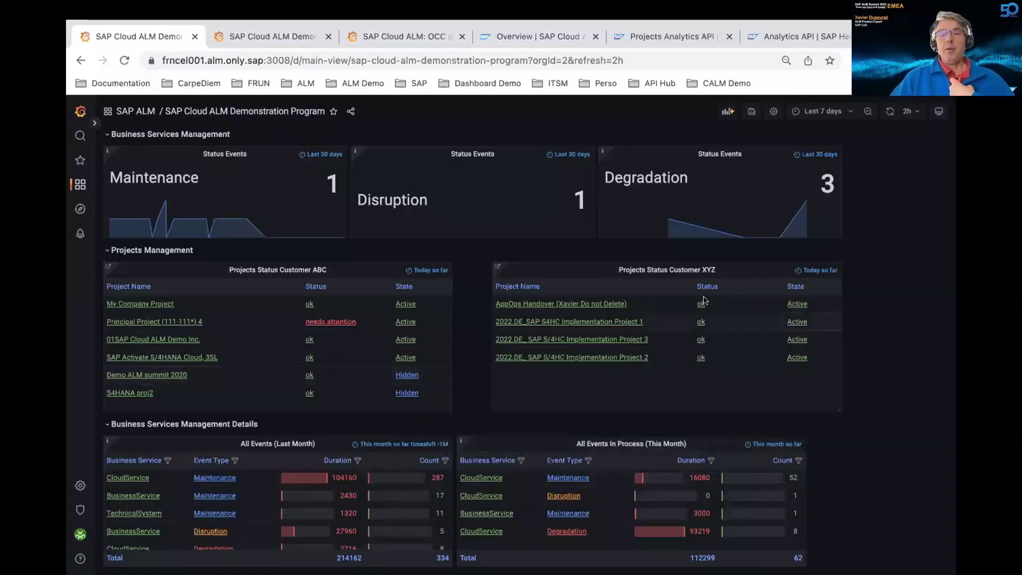
left_click(587, 321)
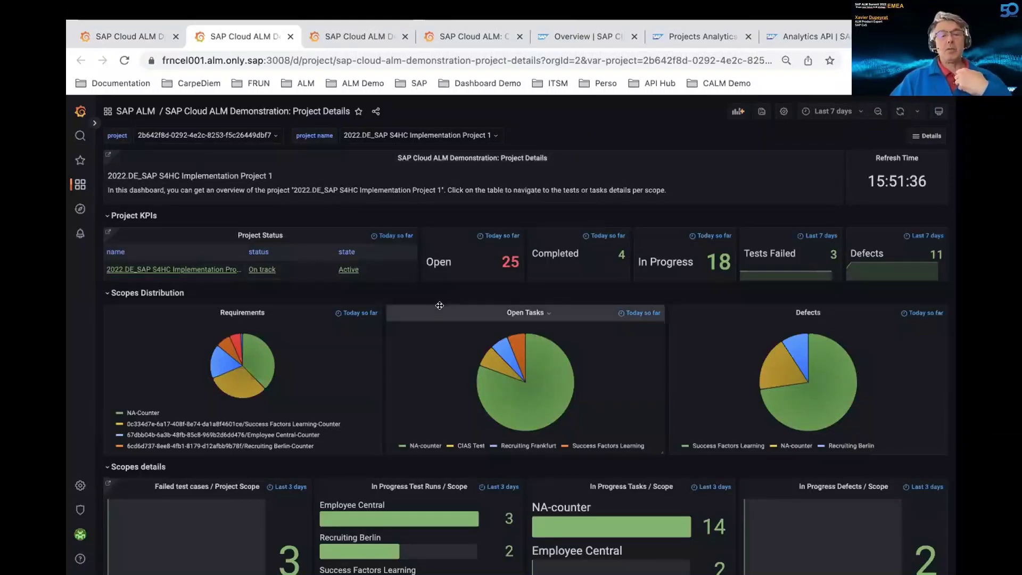
Step: Open the details of My Company Project from the Customer ABC table, and return to the details of 2022.DE_SAP S4HC Implementation Project 1
left_click(148, 37)
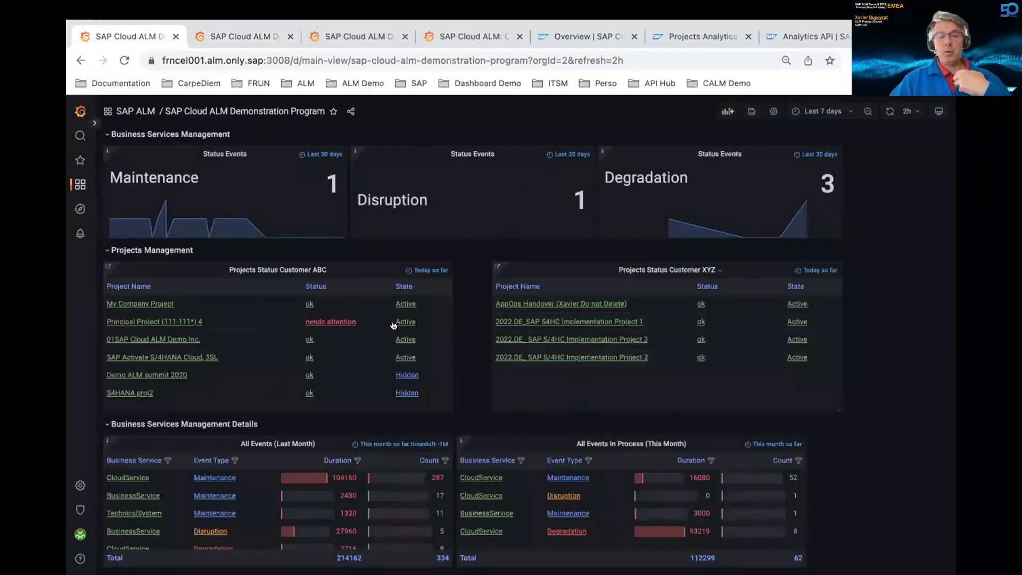
left_click(150, 303)
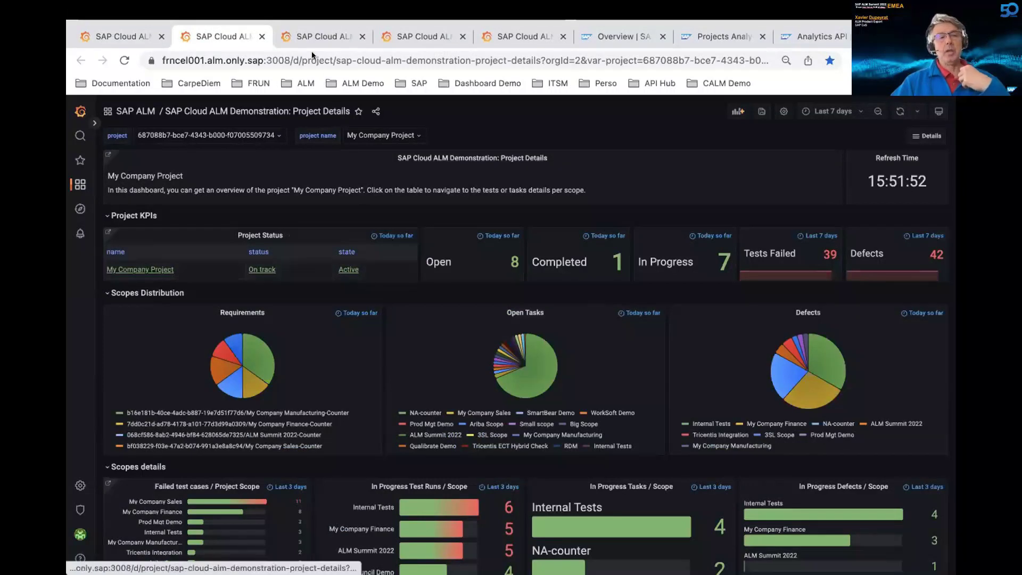
key("ctrl+Tab")
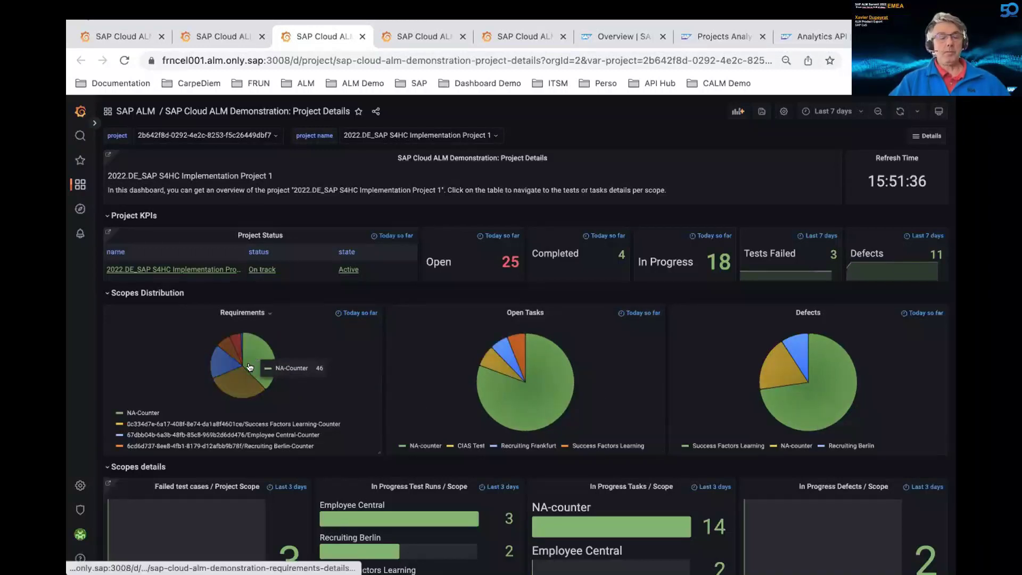
Step: Drill into the Success Factors Learning requirements, open the Not Planned requirement in SAP Cloud ALM, and return to the project details
left_click(236, 387)
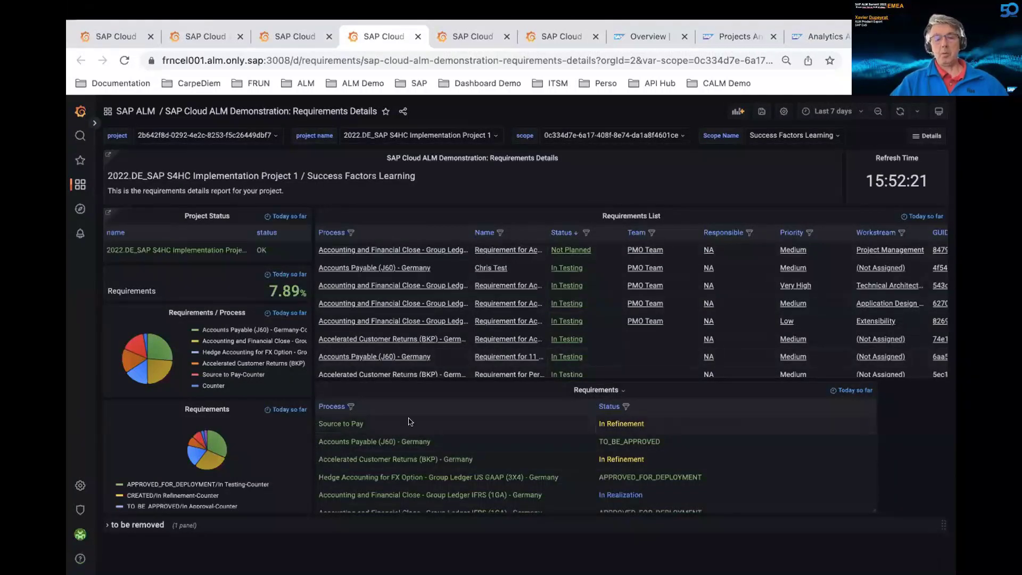
left_click(571, 250)
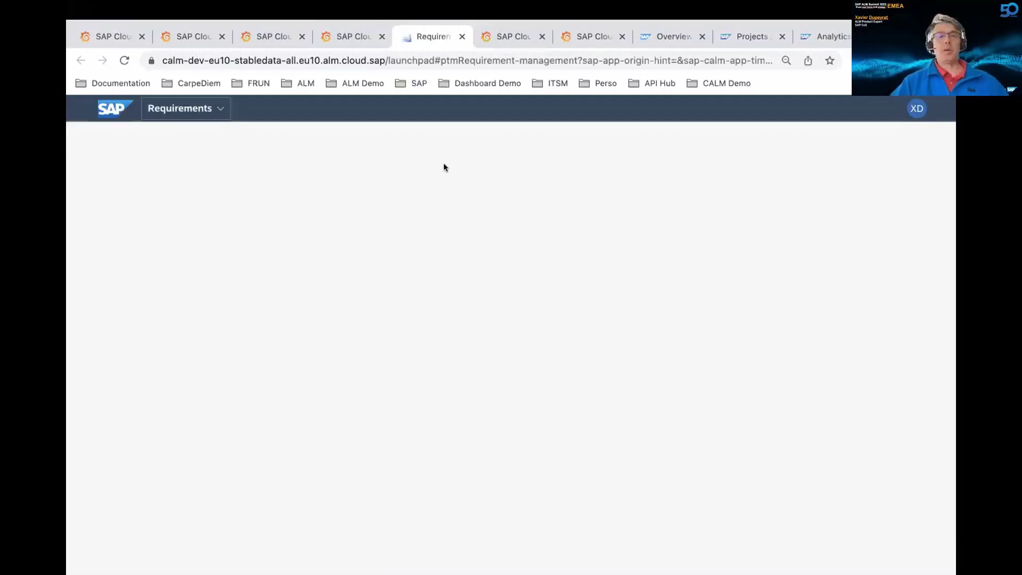
left_click(350, 36)
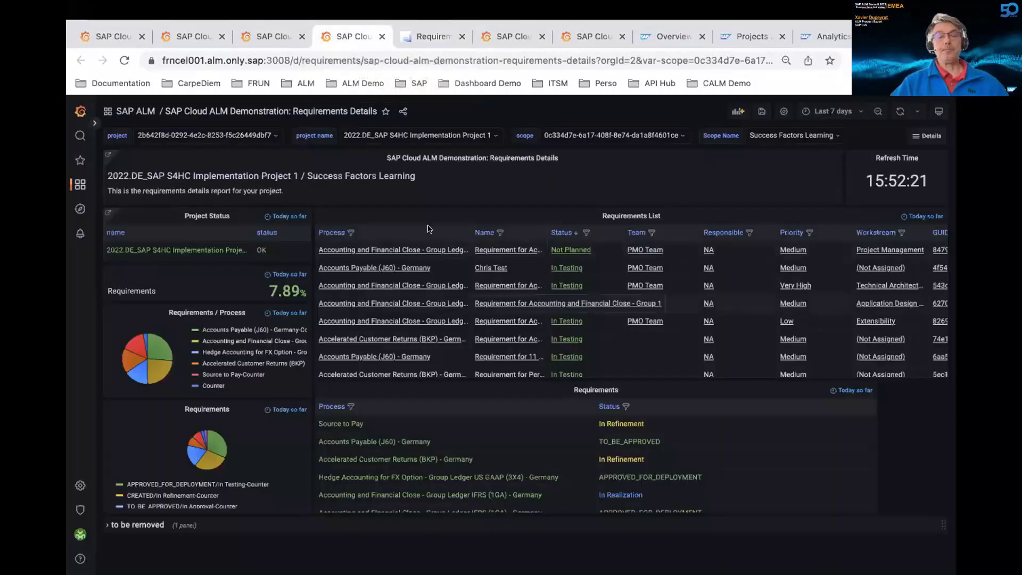
left_click(265, 36)
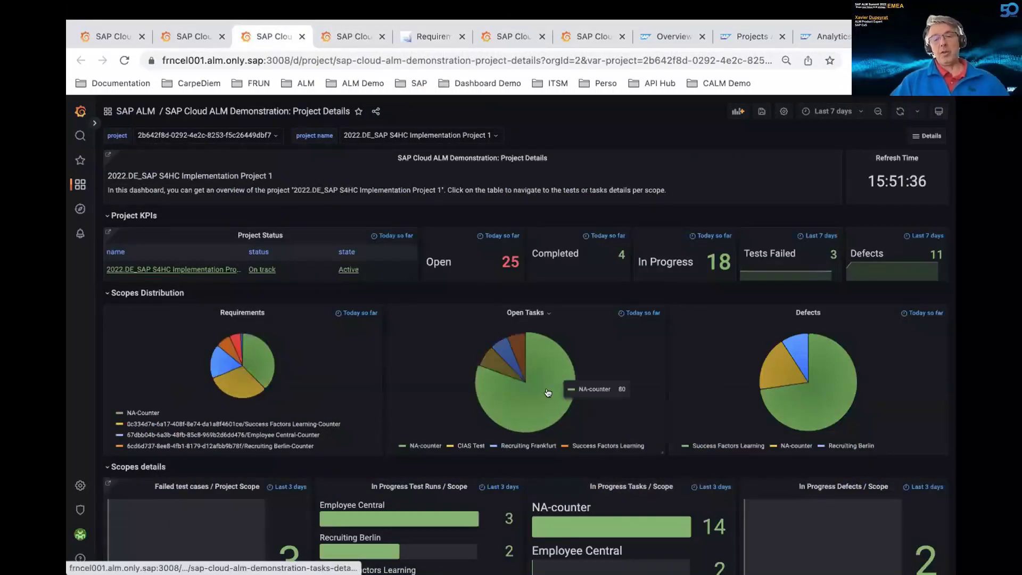
Step: View the Success Factors Learning tests details from the Defects chart and its tasks details from the Open Tasks chart
left_click(824, 394)
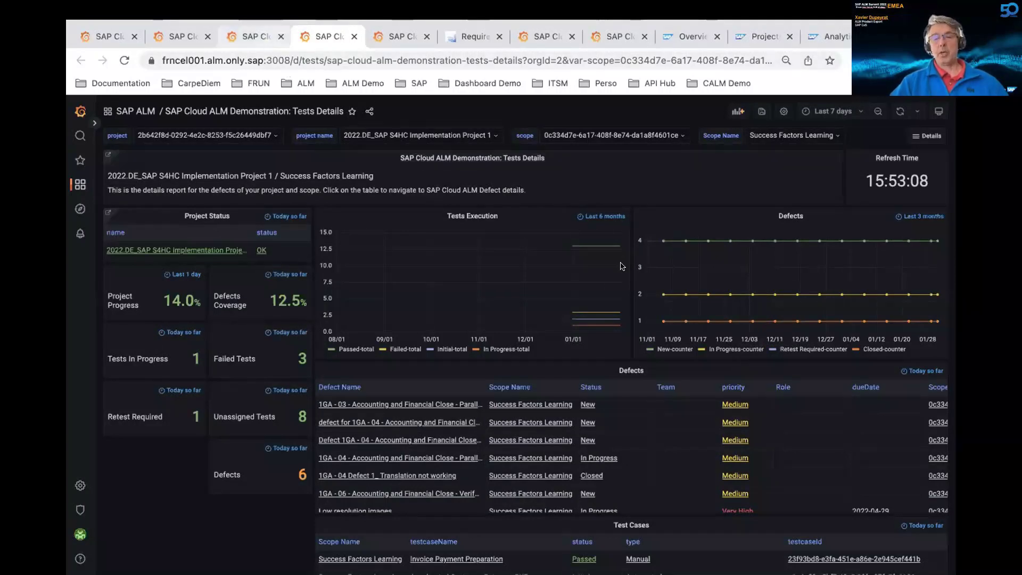
left_click(257, 38)
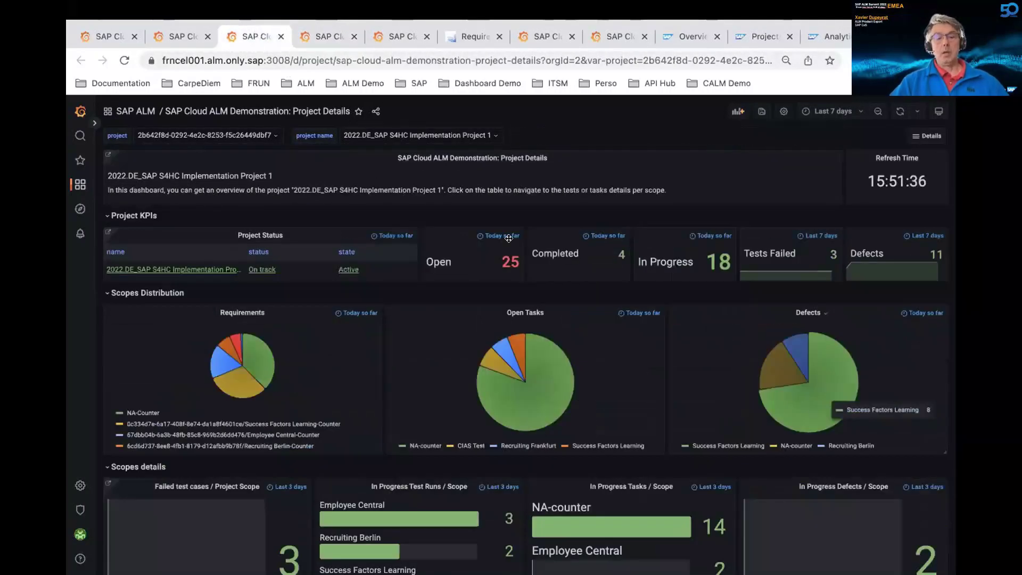
left_click(513, 348)
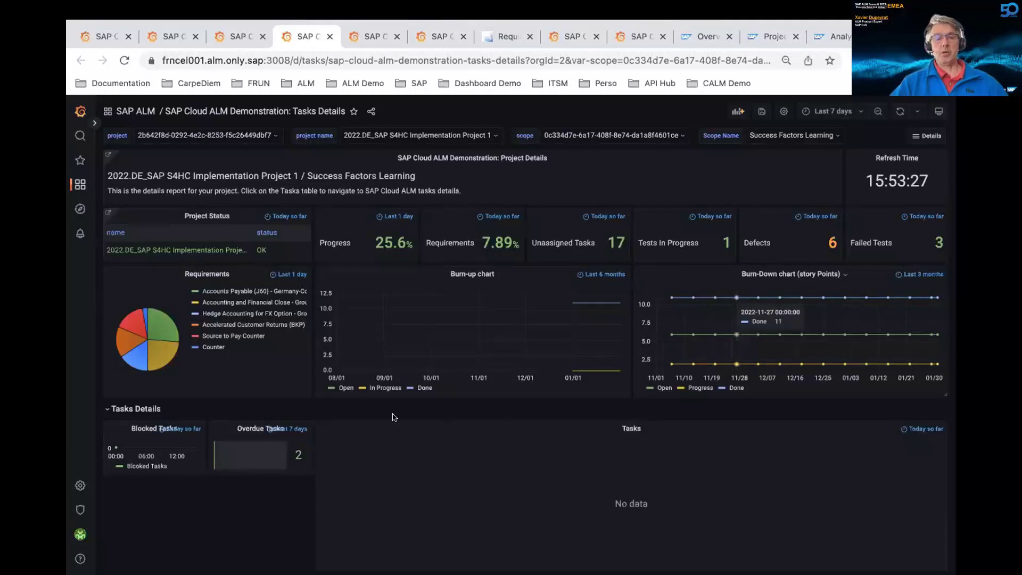
Step: Return to the beginning of the SAP Cloud ALM Demonstration Program dashboard
left_click(113, 37)
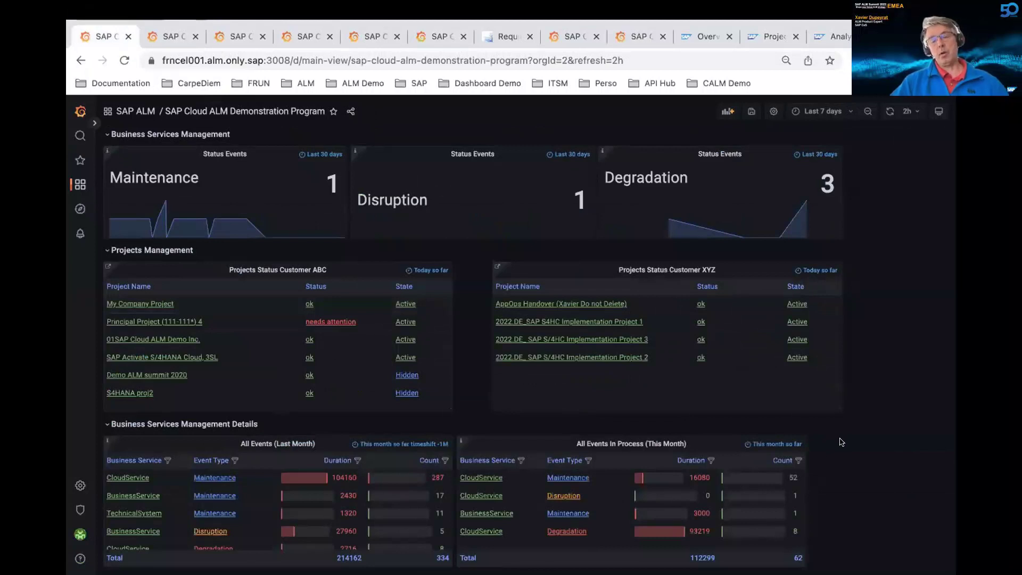
scroll(841, 442, "up", 2)
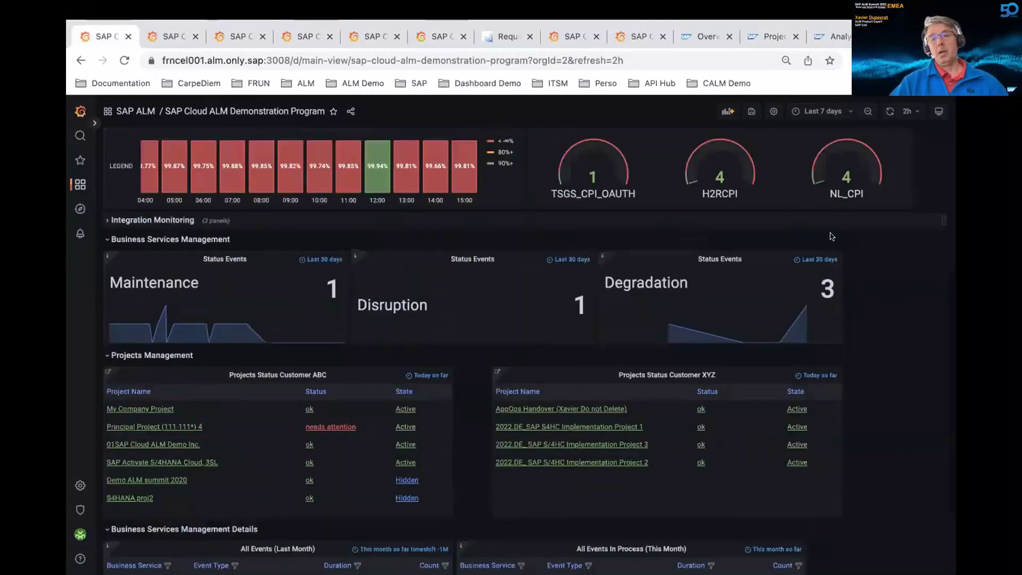
scroll(761, 140, "up", 5)
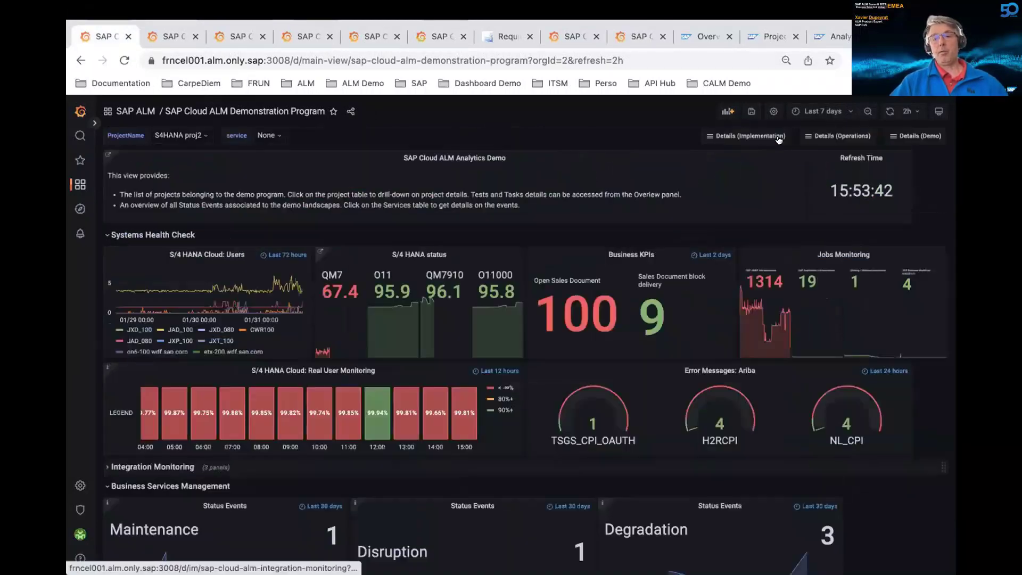
Step: Open the SAP Cloud ALM: OCC dashboard and add SAP S/4HANA and Application Server ABAP to its service types
left_click(834, 135)
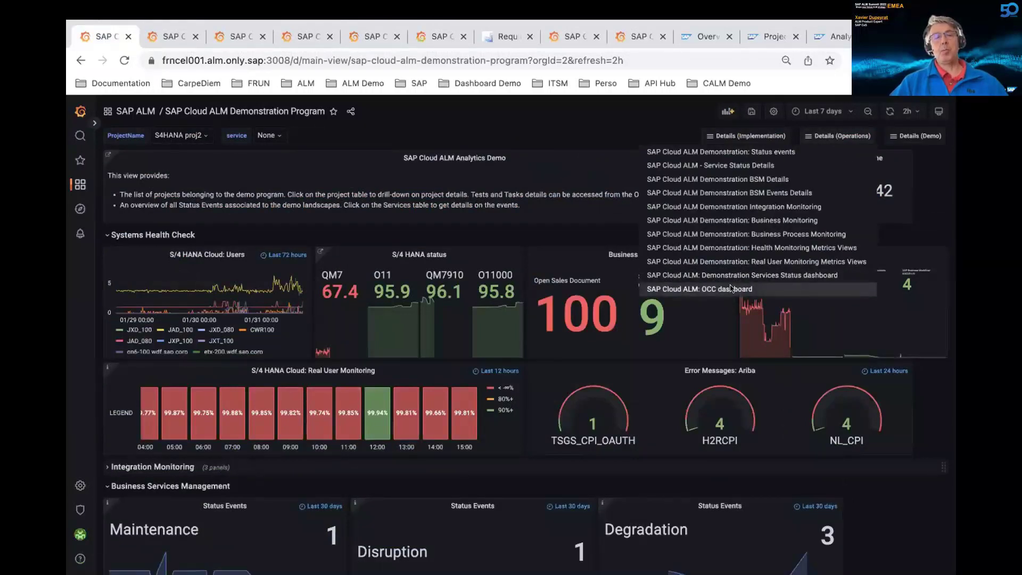
left_click(732, 289)
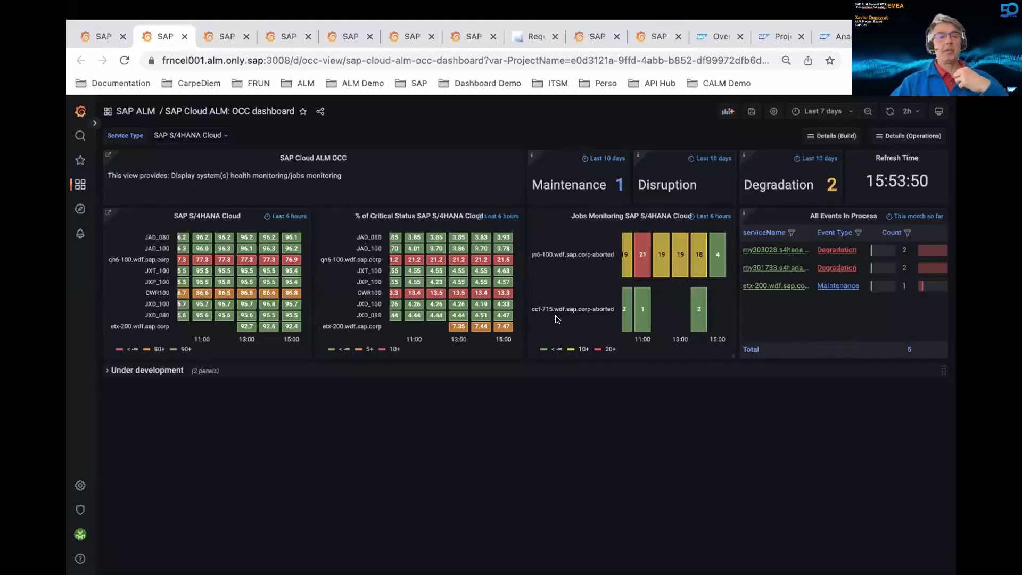
left_click(222, 134)
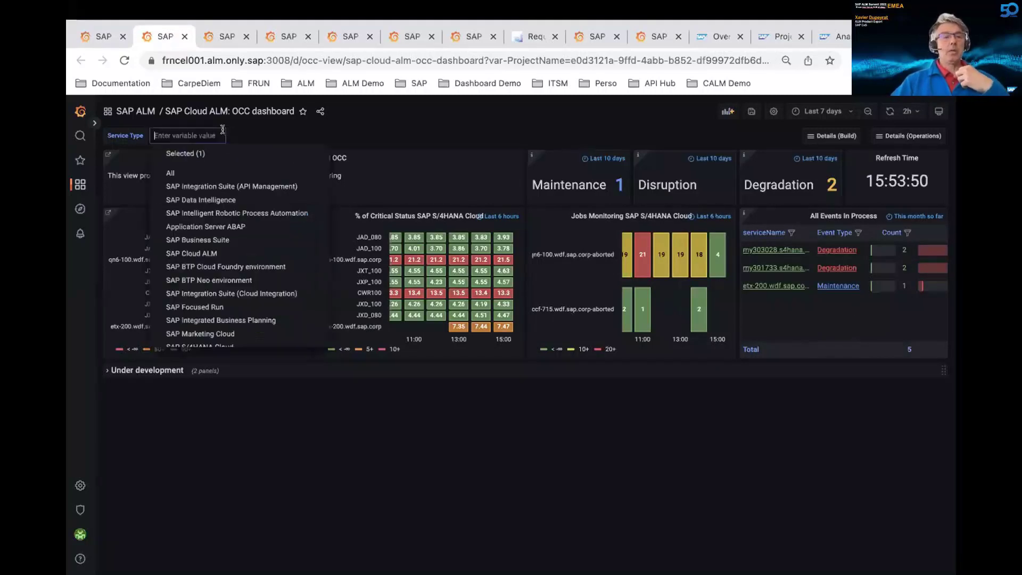
scroll(211, 279, "down", 3)
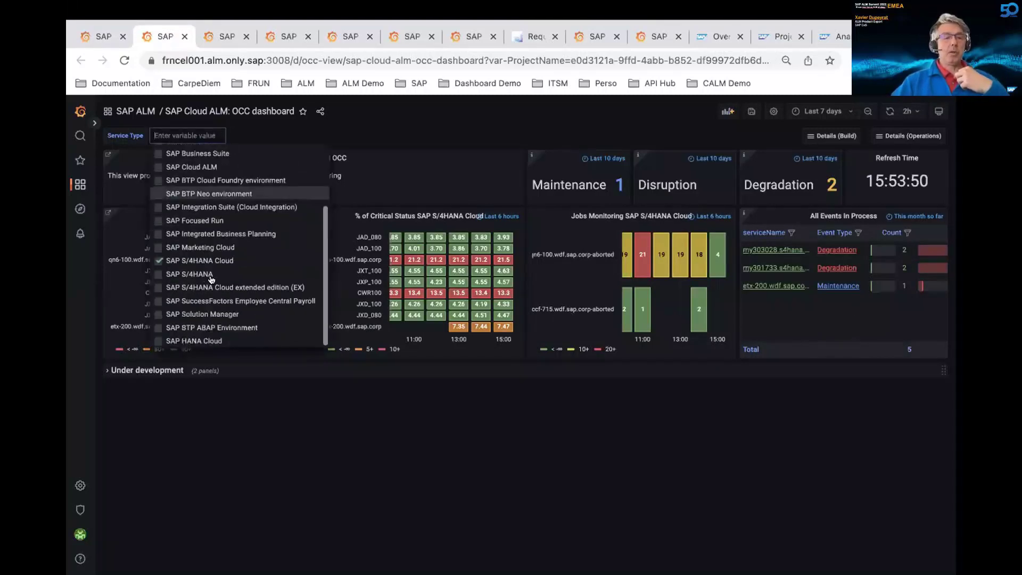
left_click(156, 274)
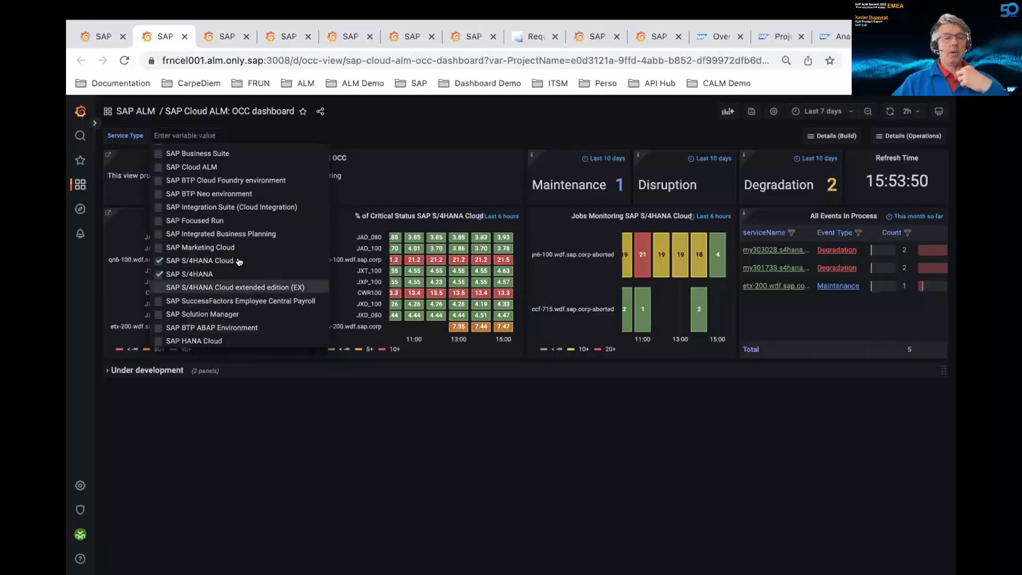
scroll(220, 207, "up", 2)
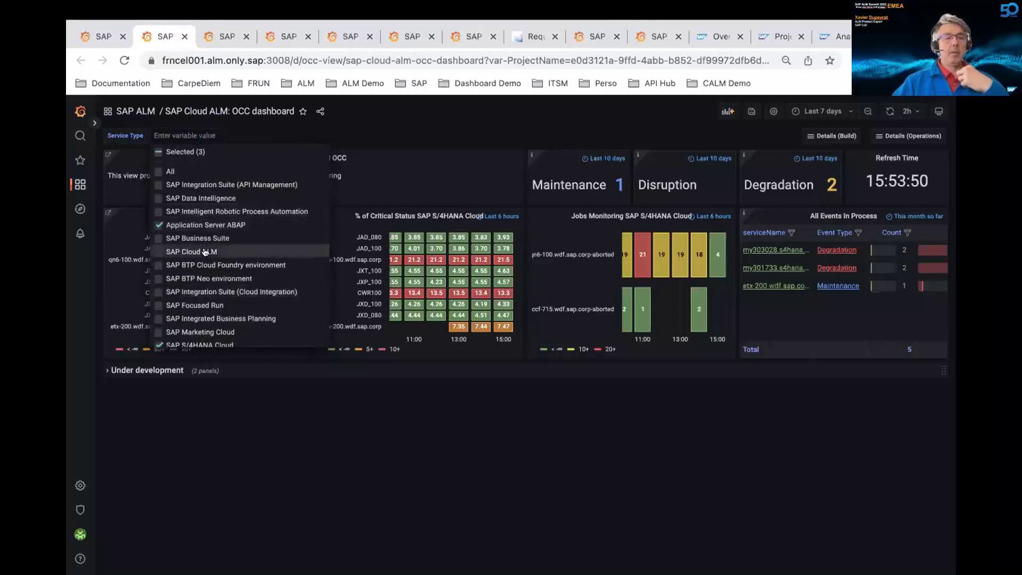
scroll(208, 256, "down", 3)
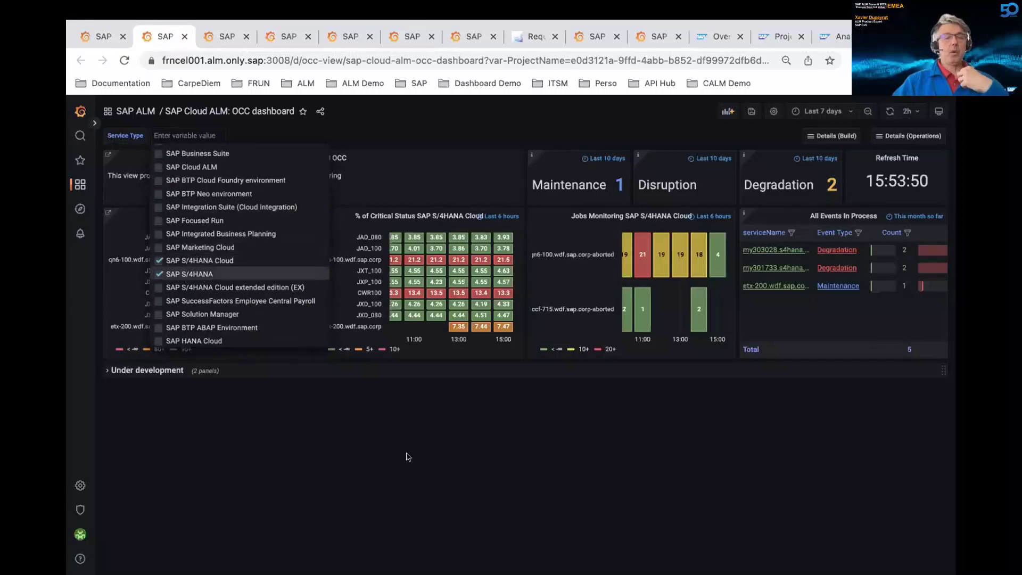
left_click(439, 462)
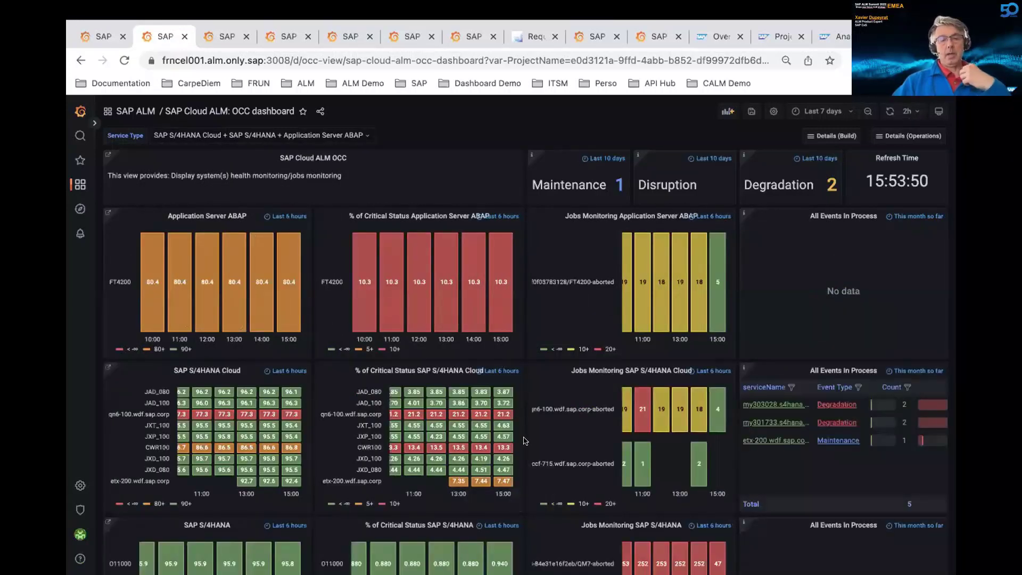
Step: Open the SAP_BASIS View for FT4200 from the latest value of the Application Server ABAP critical status chart
scroll(525, 441, "down", 2)
scroll(524, 441, "down", 1)
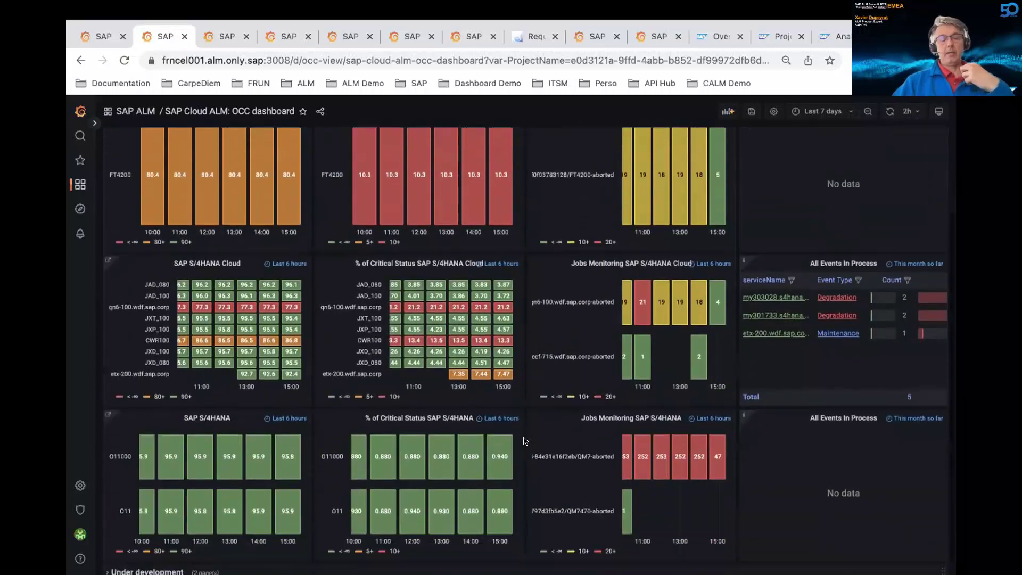
scroll(525, 441, "up", 3)
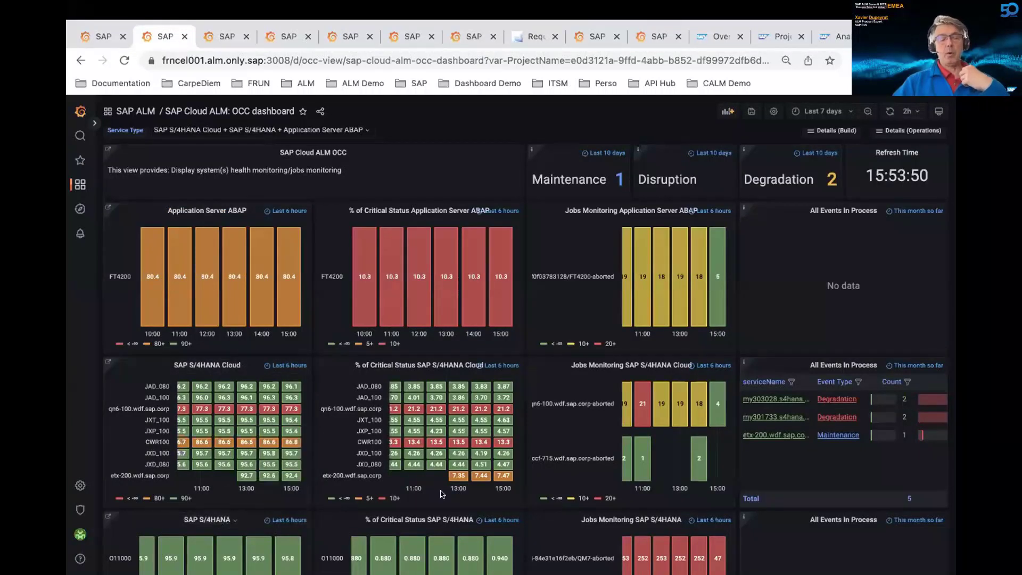
mouse_move(496, 281)
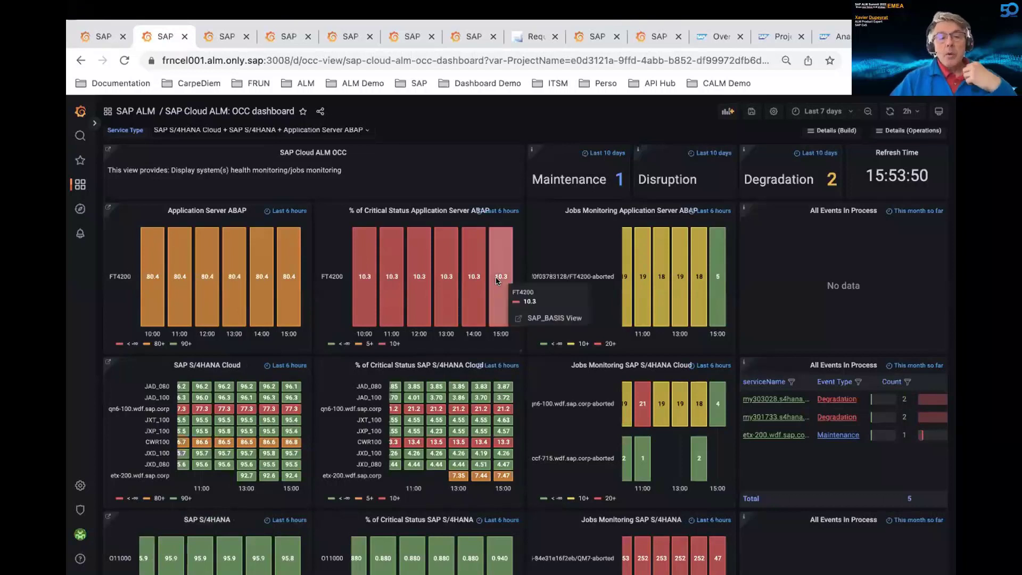
left_click(497, 282)
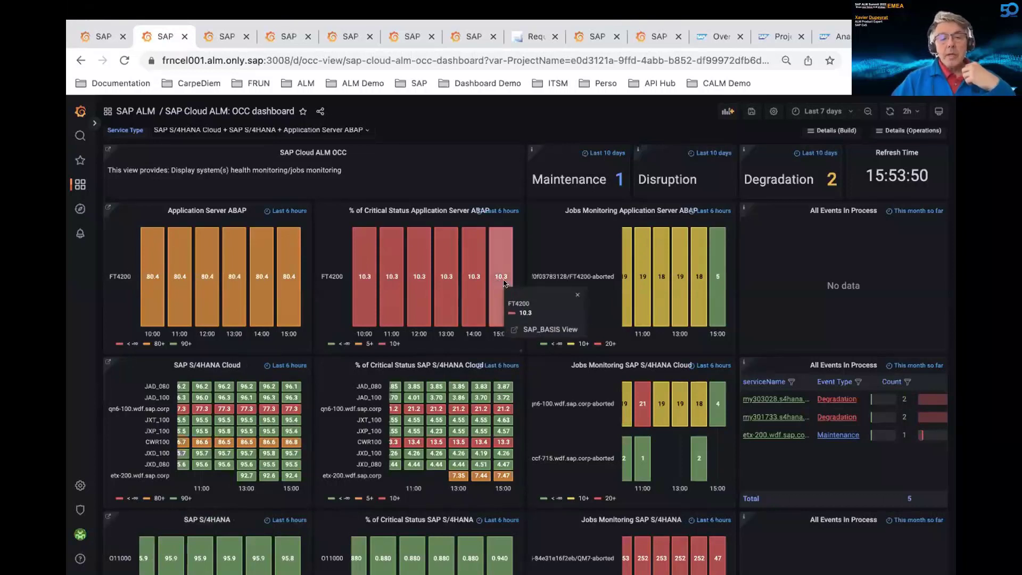
left_click(539, 325)
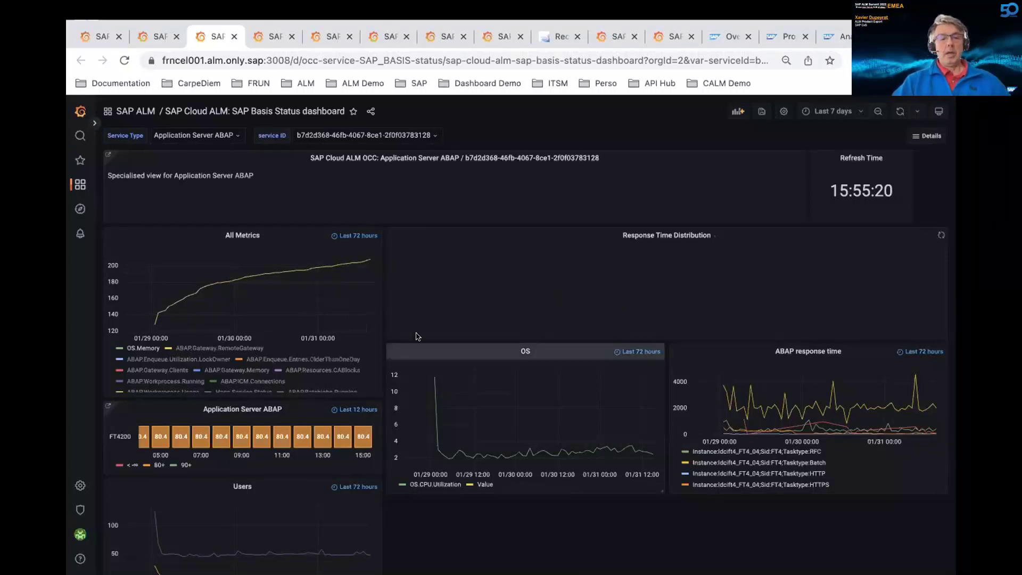
Step: Isolate ABAP.Enqueue.Entries.OlderThanOneDay and ABAP.Gateway.RemoteGateway, one at a time, in the All Metrics chart
left_click(303, 361)
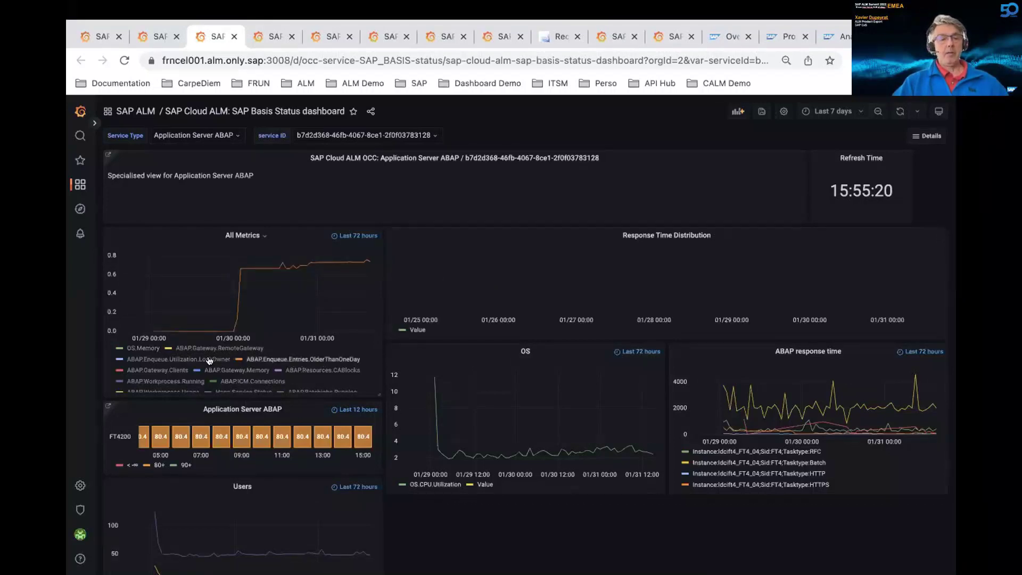
left_click(286, 361)
left_click(280, 362)
left_click(216, 348)
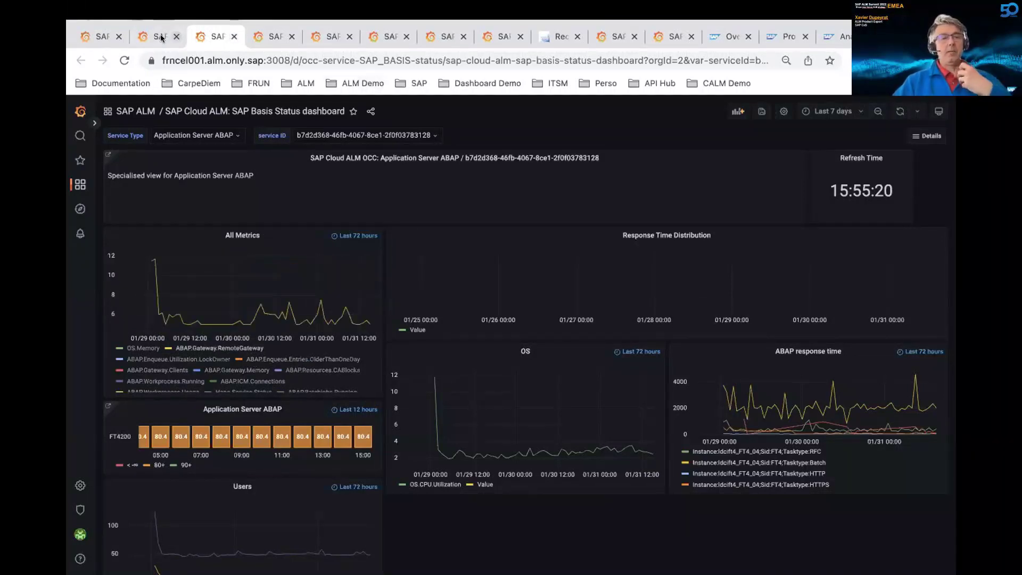
Step: Return to the OCC dashboard and open the SAP_S4HANA_OP View for O11 from the SAP S/4HANA critical status chart
key("ctrl+shift+Tab")
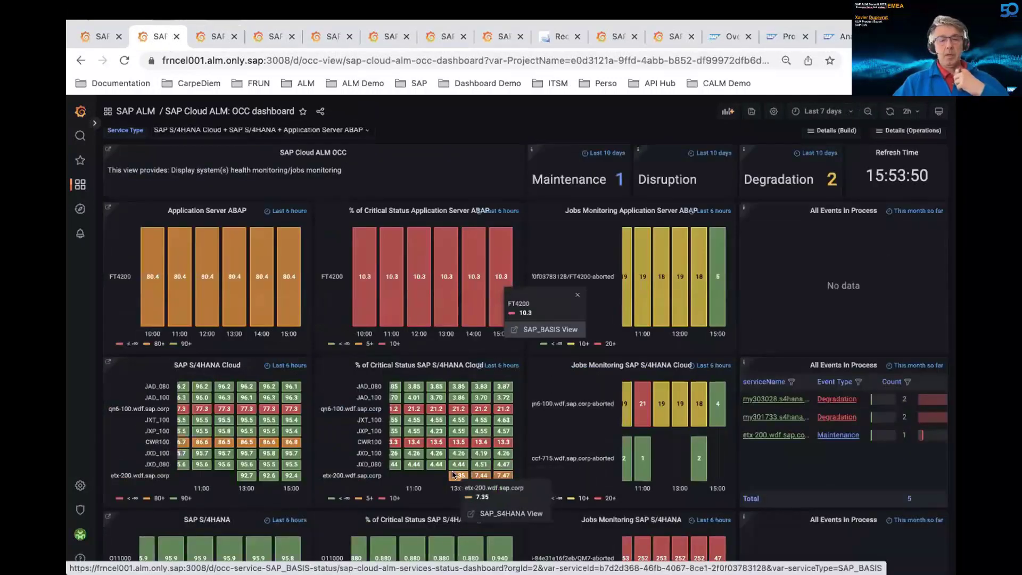
scroll(453, 475, "down", 2)
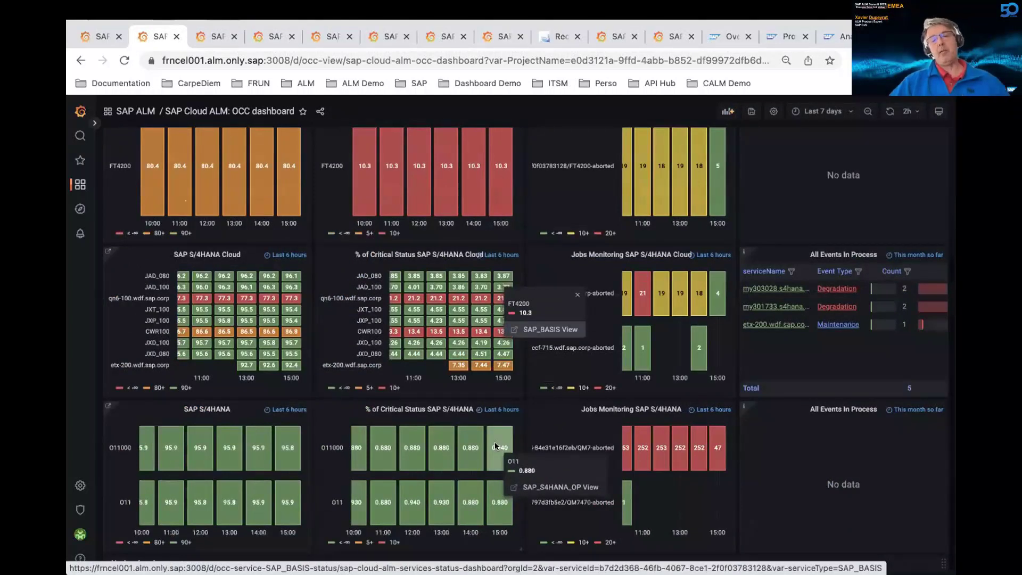
left_click(551, 499)
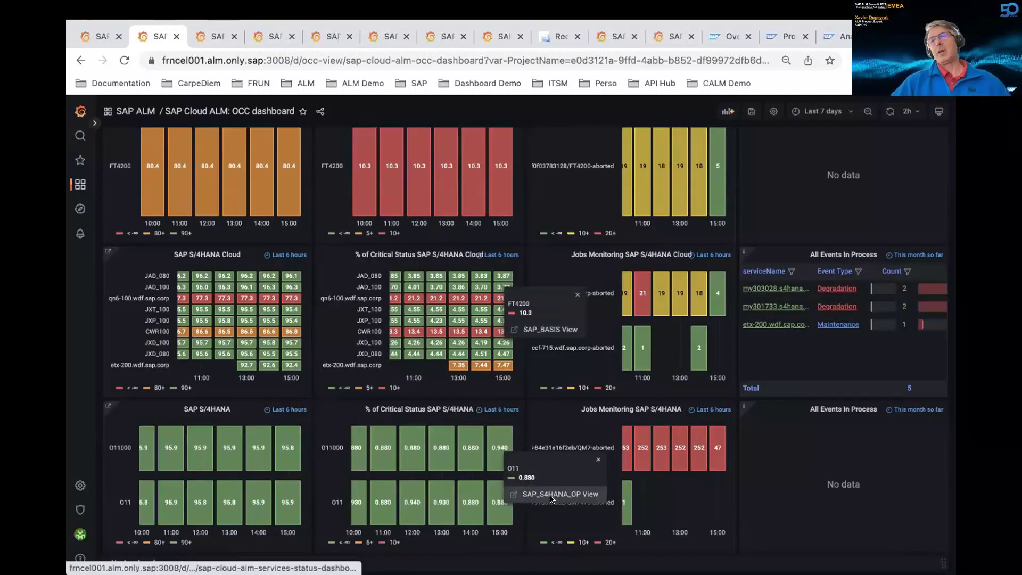
left_click(551, 494)
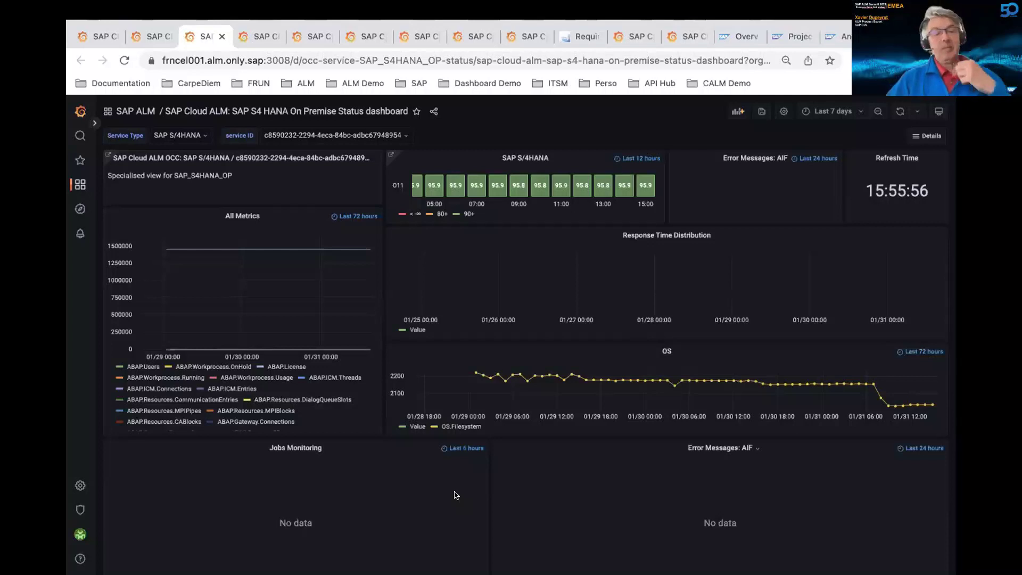
Step: View the SAP Basis Status and Project Details dashboards, and return to the SAP S4 HANA On Premise Status dashboard
left_click(255, 35)
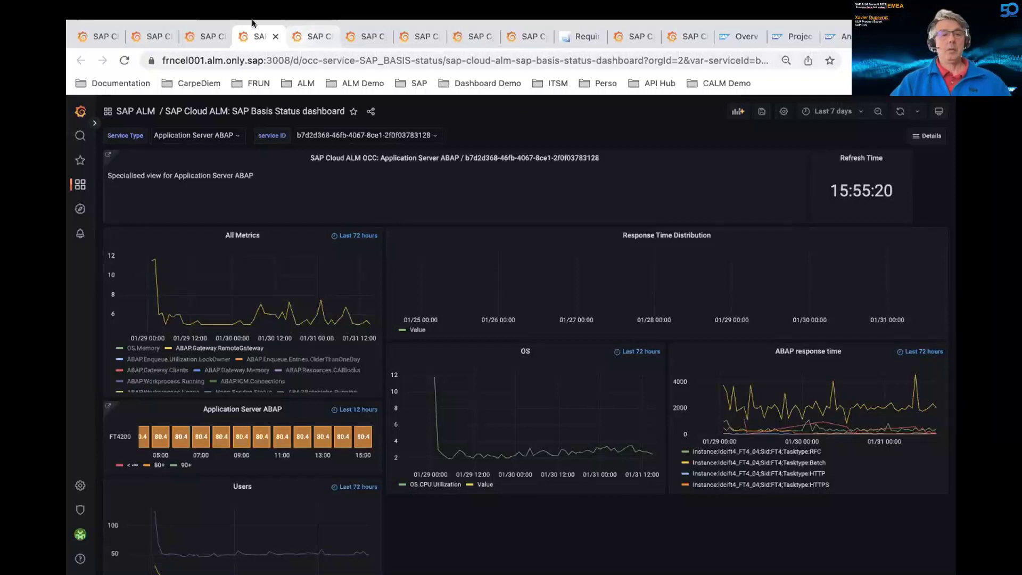
key("ctrl+Tab")
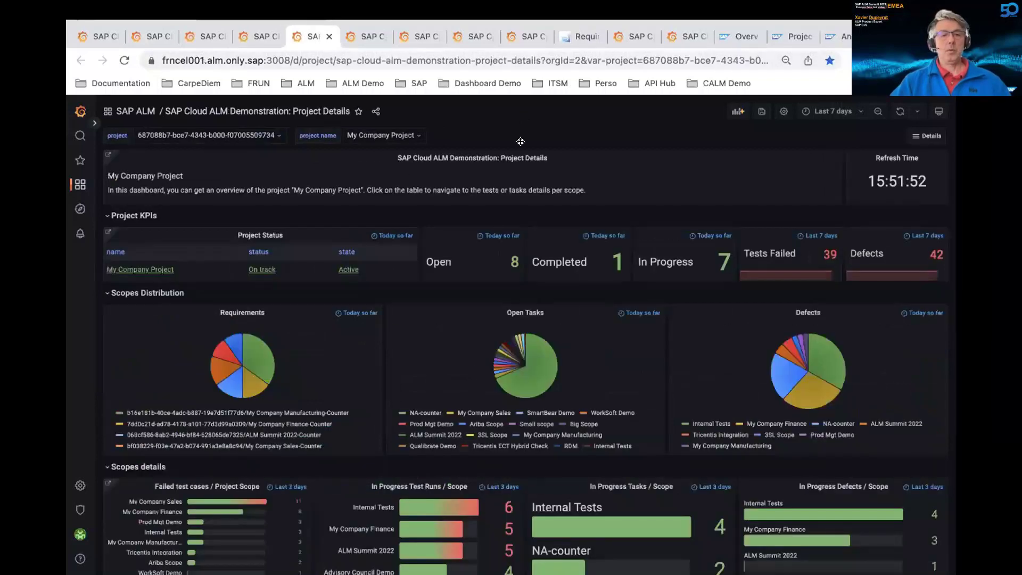
left_click(206, 36)
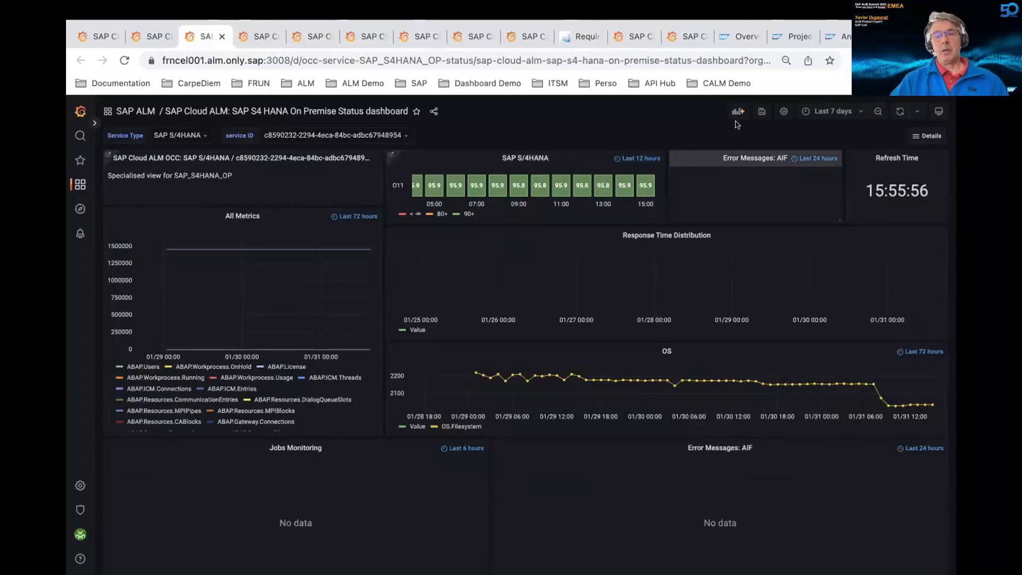
Step: Add two panel placeholders side by side and move the SAP S/4HANA and Error Messages: AIF panels into the dashboard's top row
left_click(737, 110)
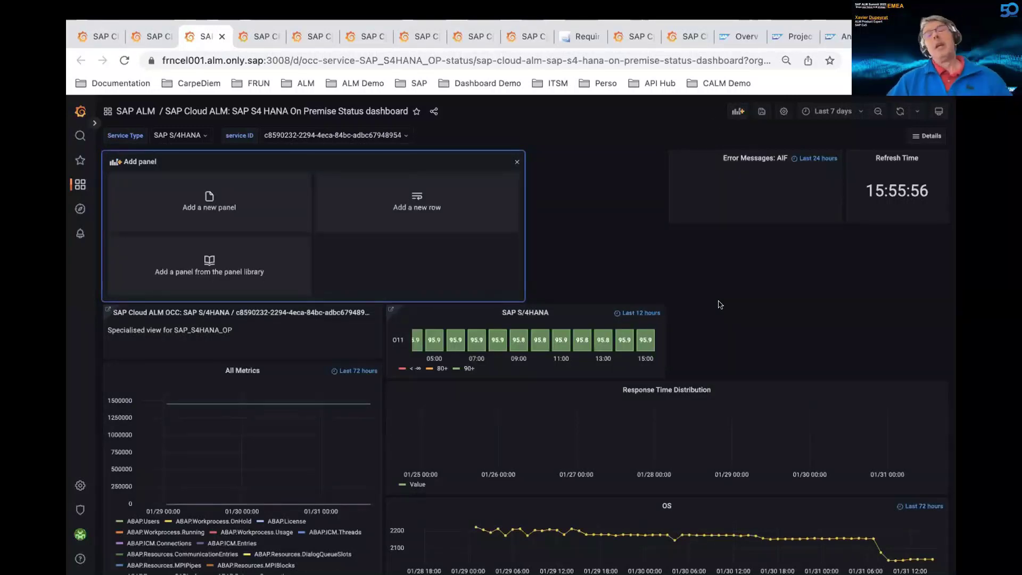
left_click_drag(569, 311, 276, 143)
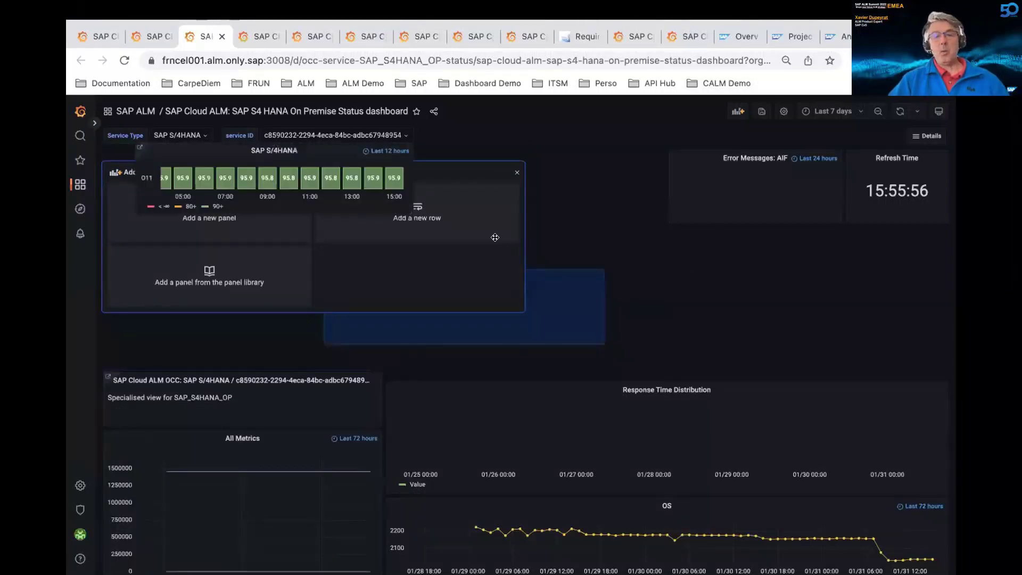
left_click_drag(711, 154, 444, 147)
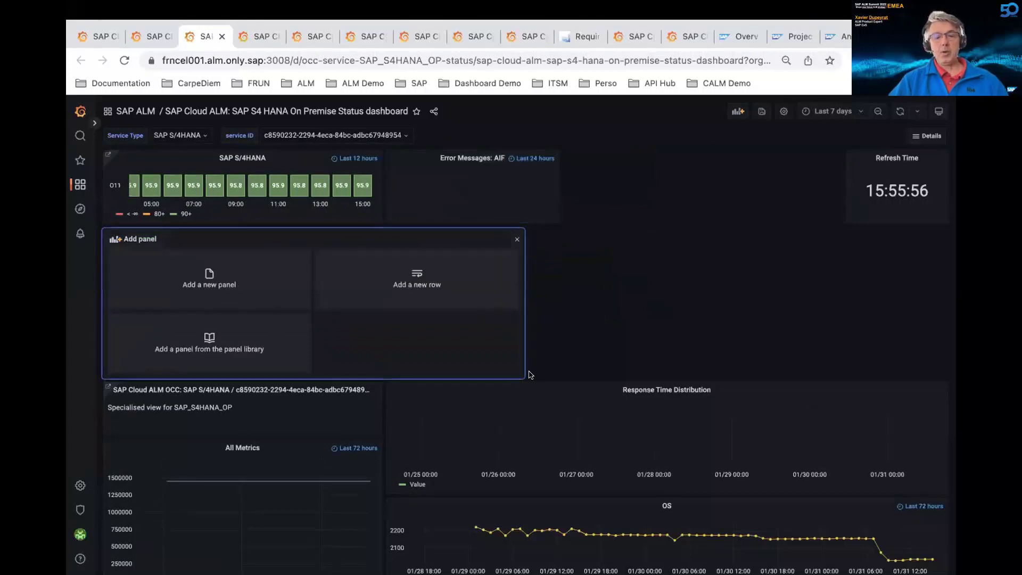
left_click(738, 111)
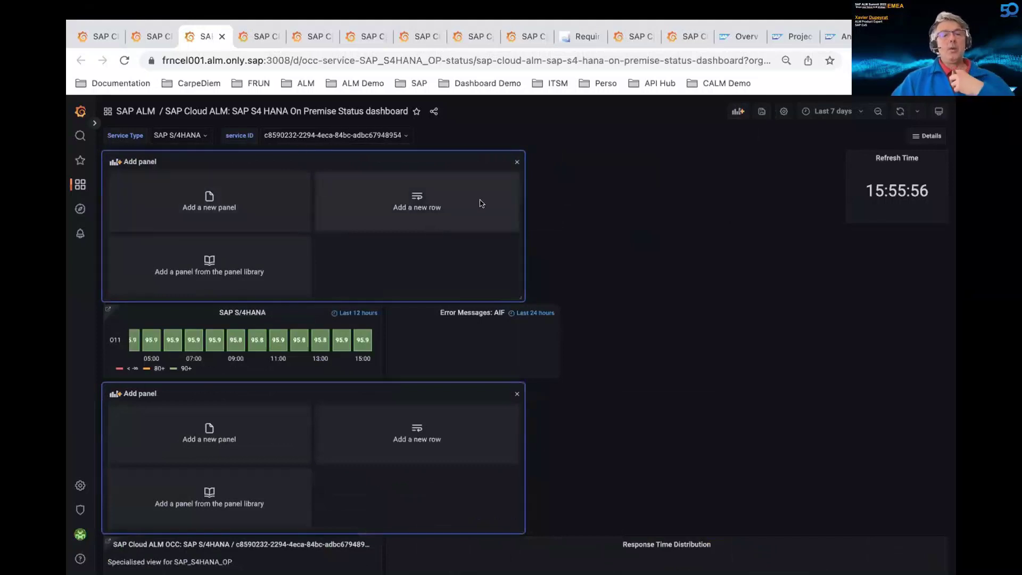
left_click_drag(390, 160, 800, 234)
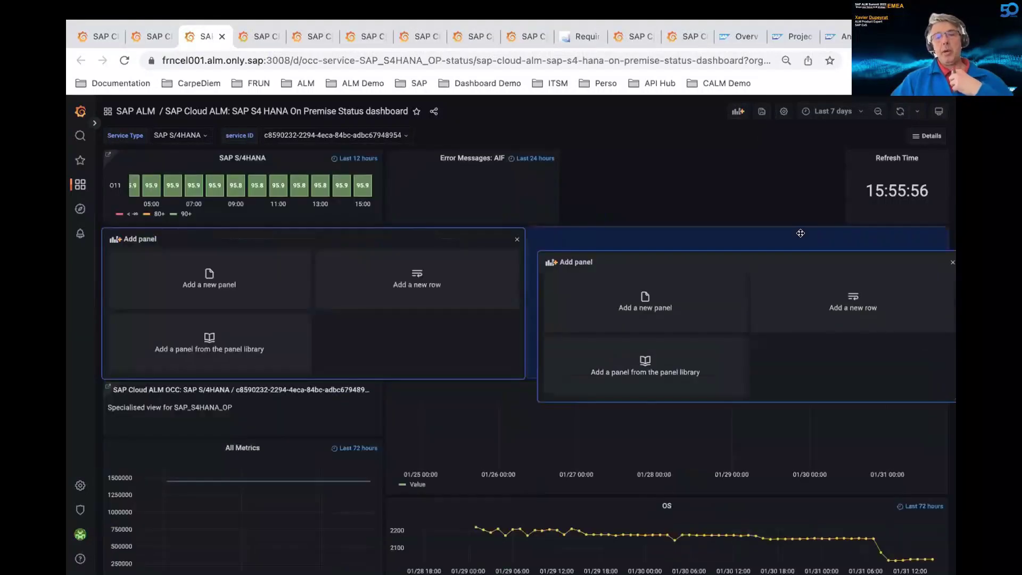
Step: Create a new panel using the SAP ALM DP API Stable STC (calm-dev-eu10-stabledata-all) data source, formatted as Time Series
left_click(210, 280)
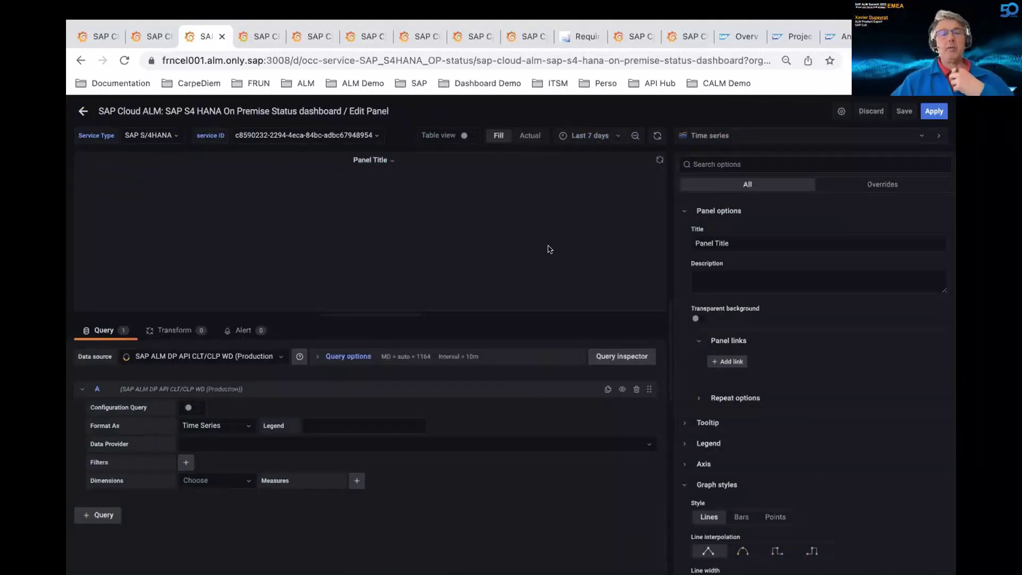
left_click(243, 357)
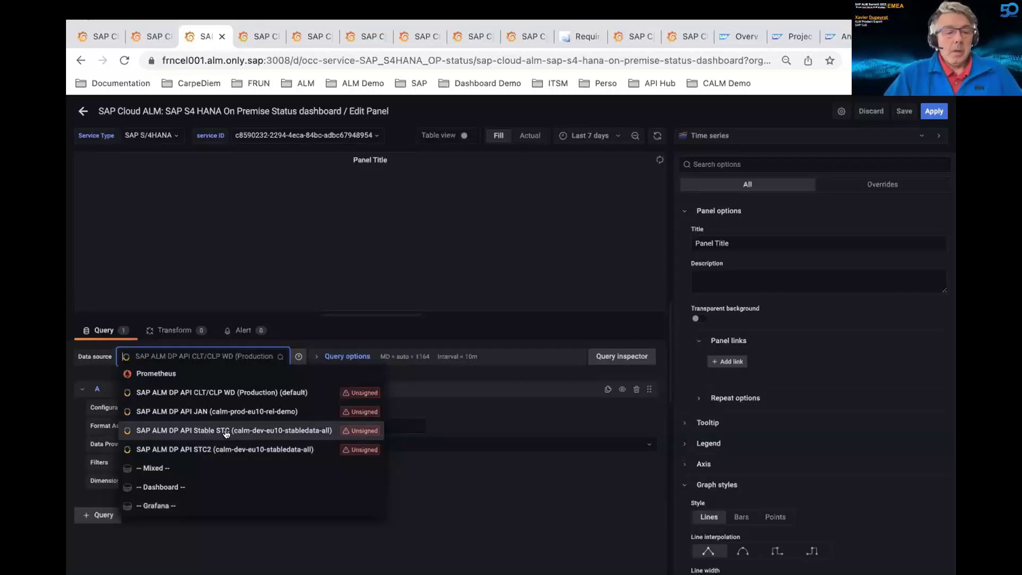
left_click(249, 432)
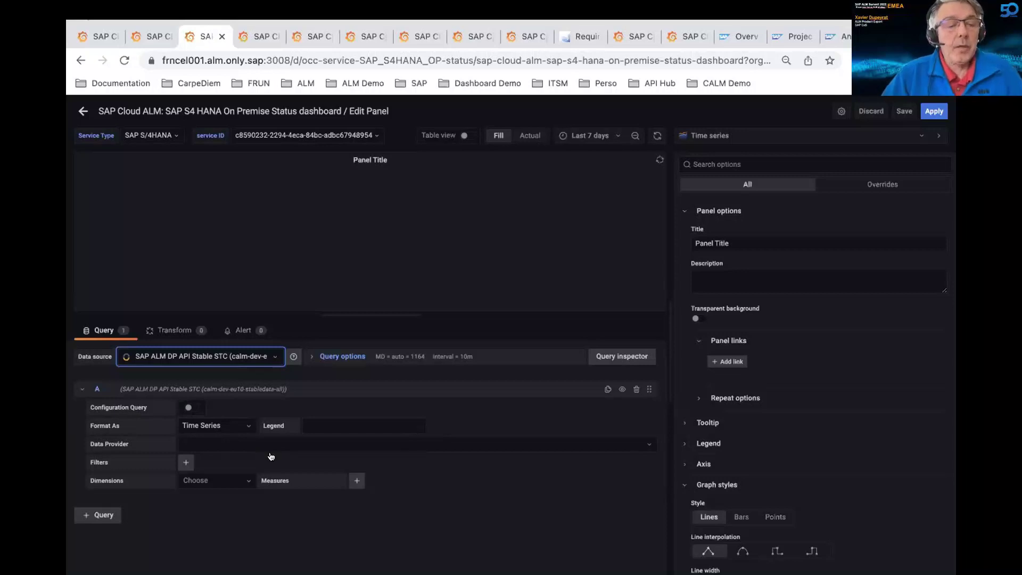
left_click(233, 430)
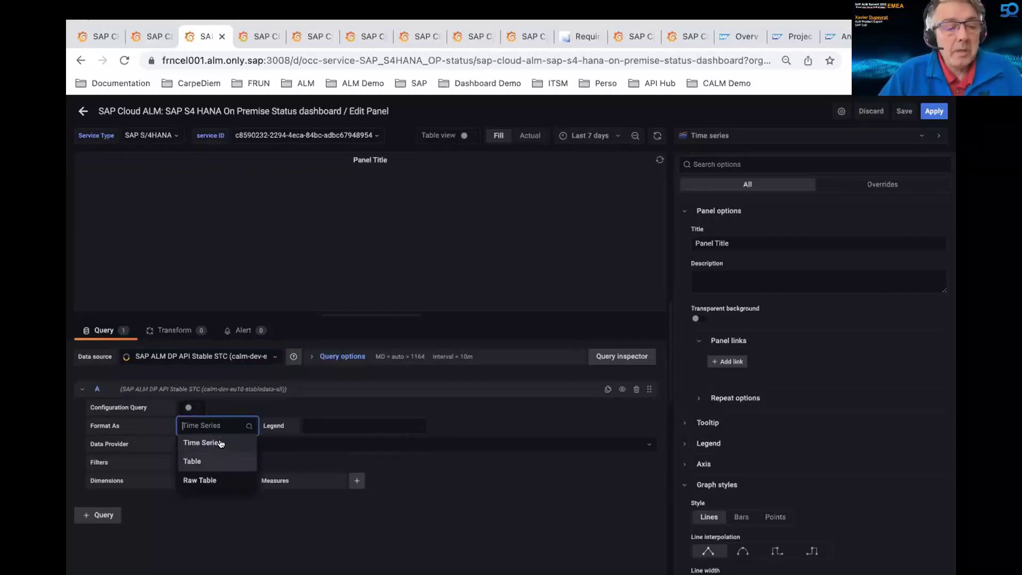
left_click(220, 443)
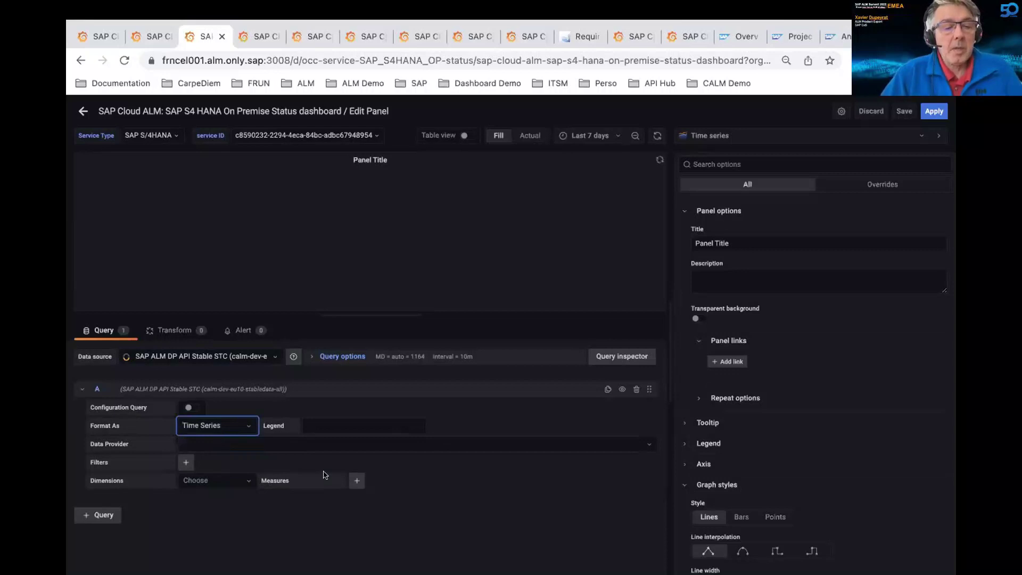
Step: Set the query's data provider to ALM Health Monitoring, checking the provider's name in the APIs Catalog slide
left_click(244, 445)
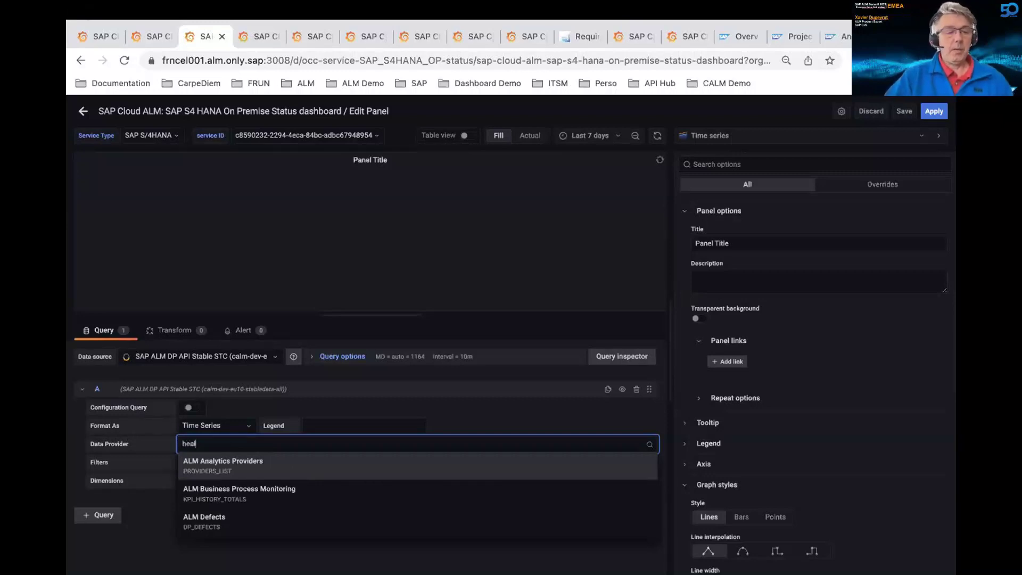
scroll(237, 487, "down", 5)
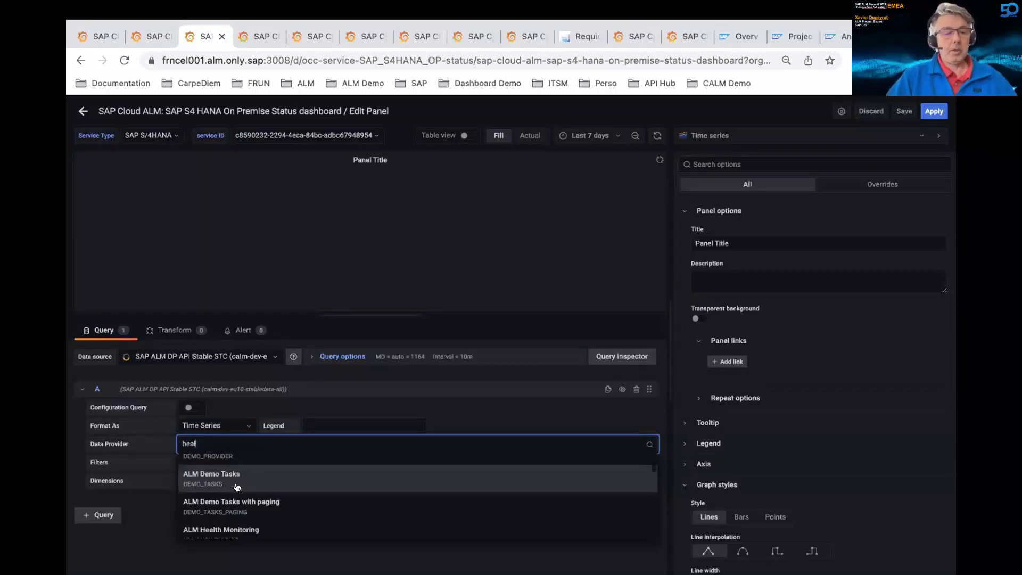
scroll(237, 487, "up", 1)
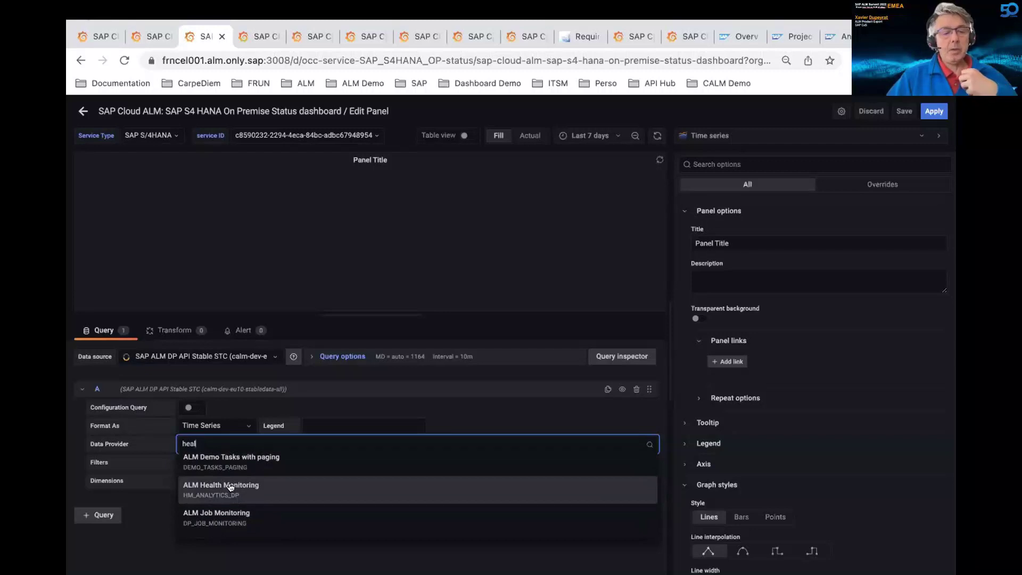
scroll(252, 498, "up", 1)
scroll(253, 498, "down", 4)
scroll(253, 498, "up", 4)
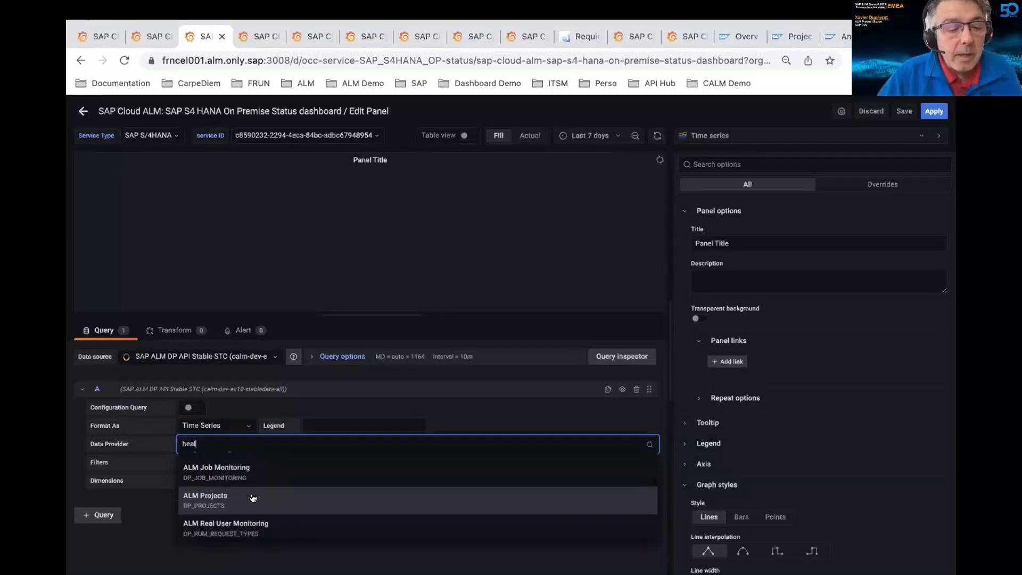
scroll(255, 499, "up", 1)
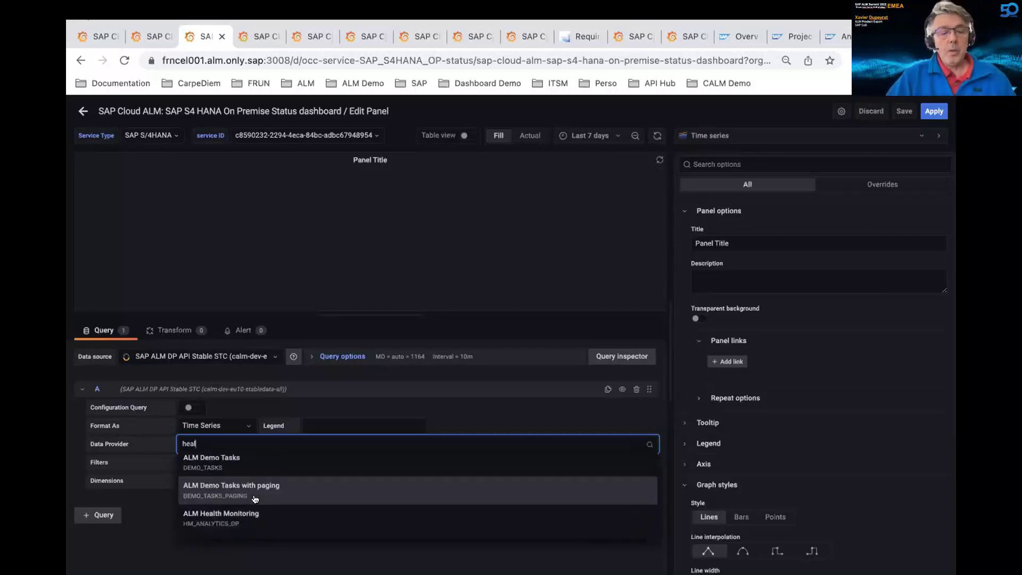
key("super+Tab")
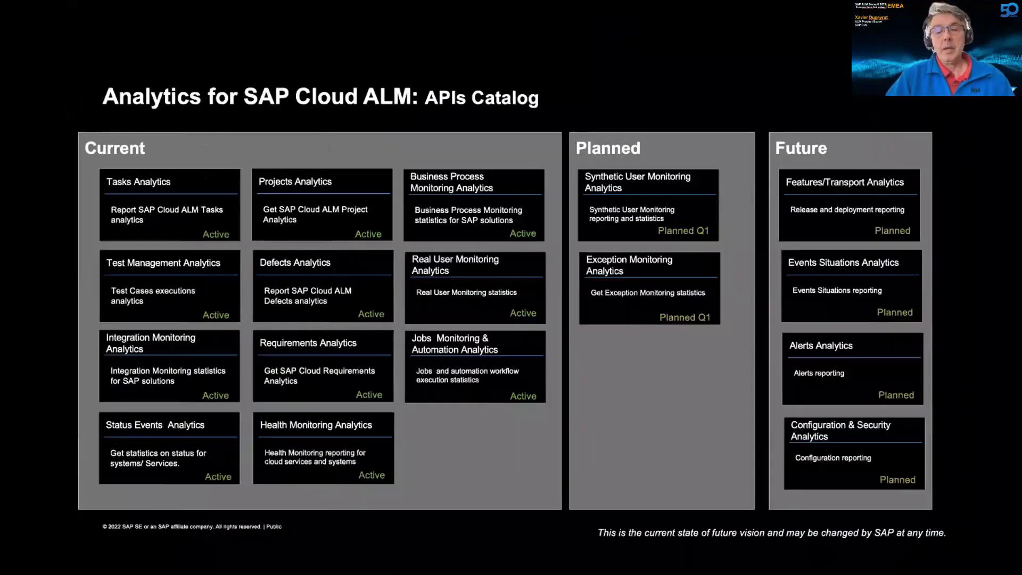
key("super+Tab")
left_click(293, 446)
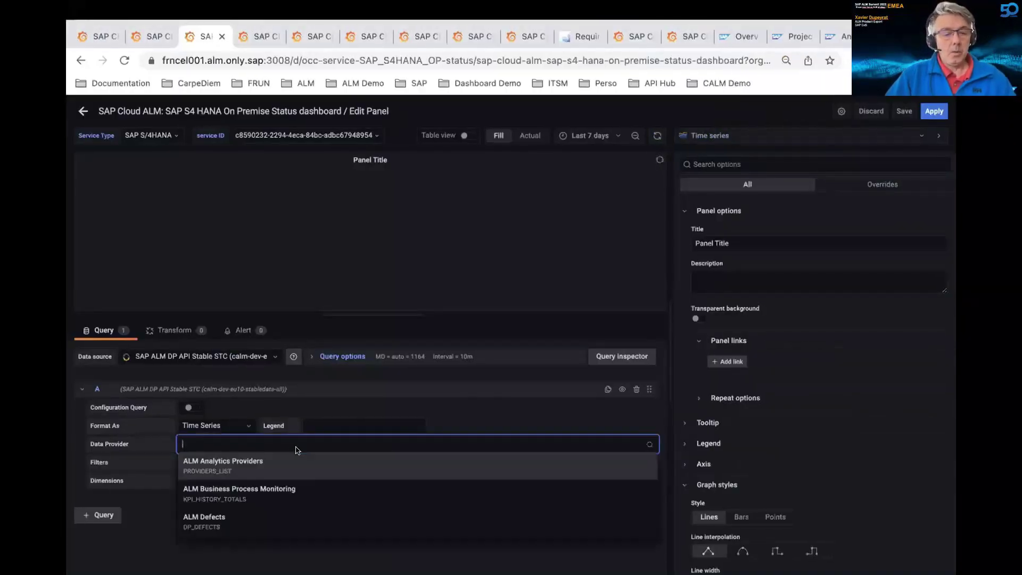
scroll(273, 491, "down", 3)
left_click(271, 492)
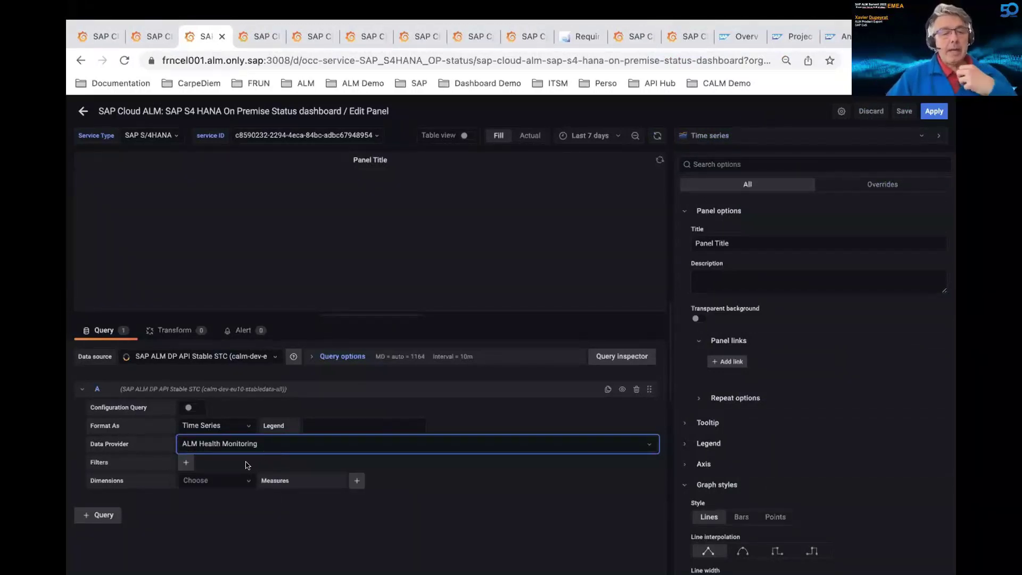
Step: Add a query filter restricting serviceType to Application Server ABAP
left_click(184, 463)
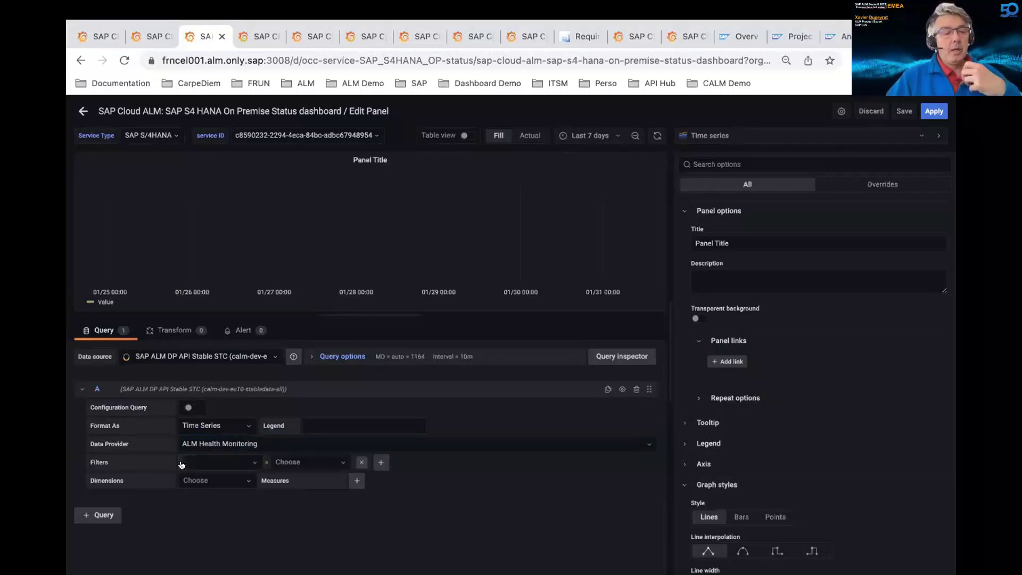
left_click(248, 462)
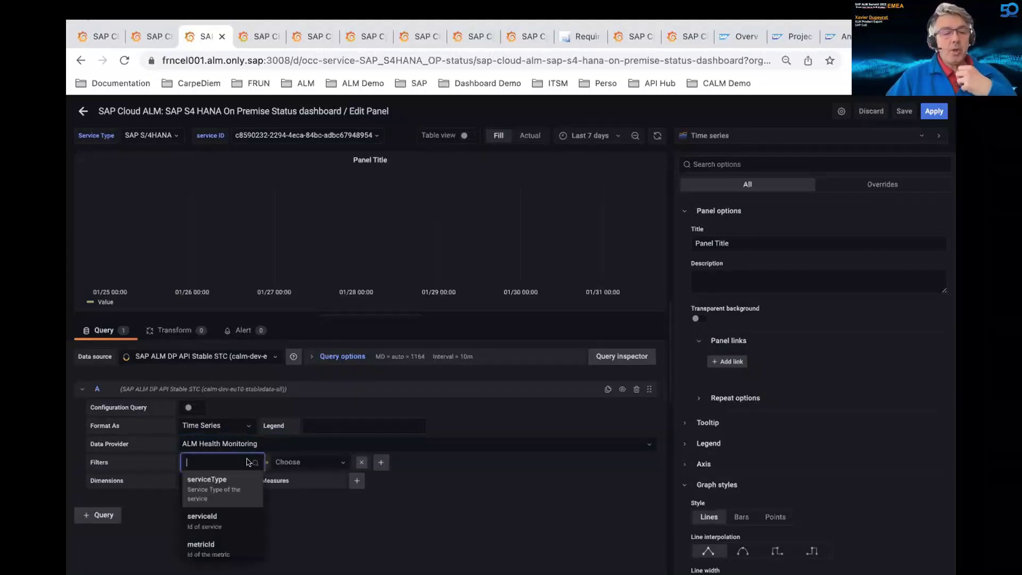
left_click(216, 490)
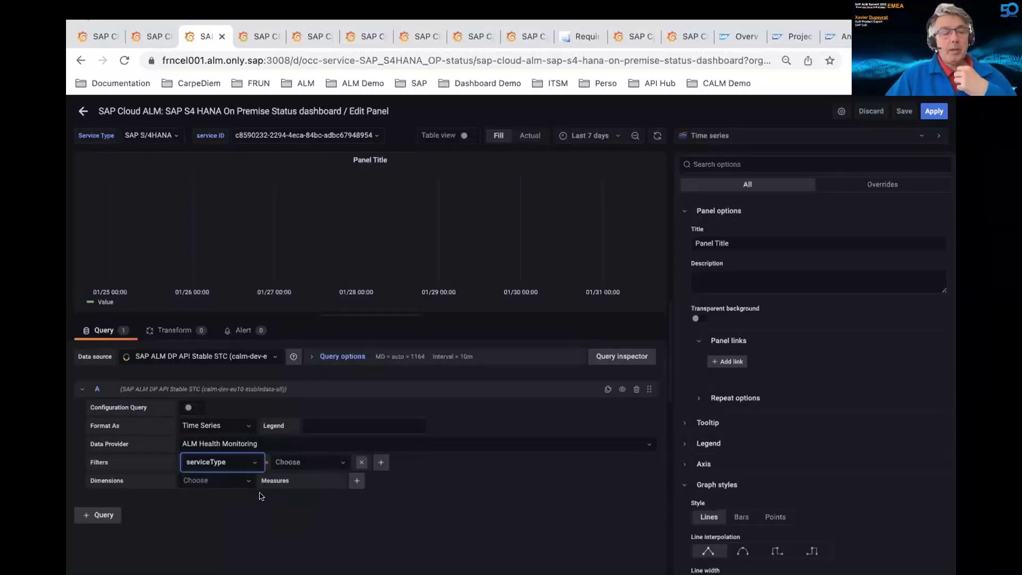
left_click(292, 463)
scroll(292, 506, "down", 1)
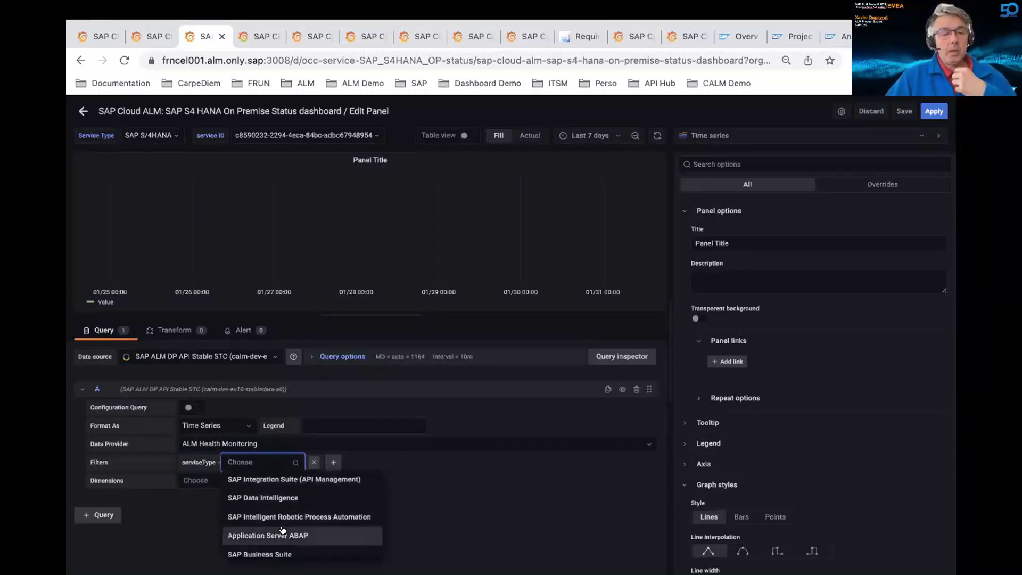
left_click(296, 521)
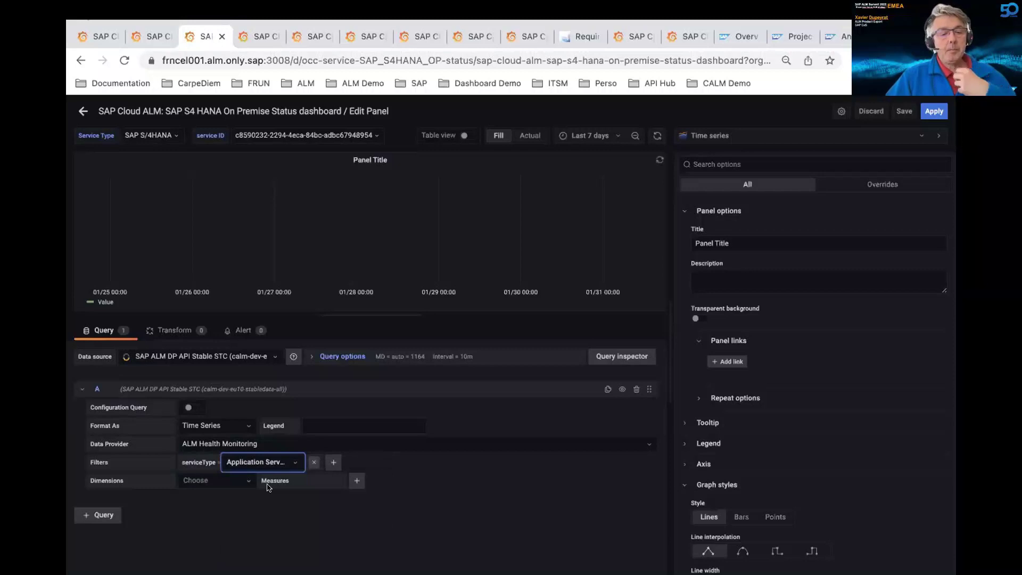
Step: Add serviceType, serviceName and metricName as the query's dimensions
left_click(216, 480)
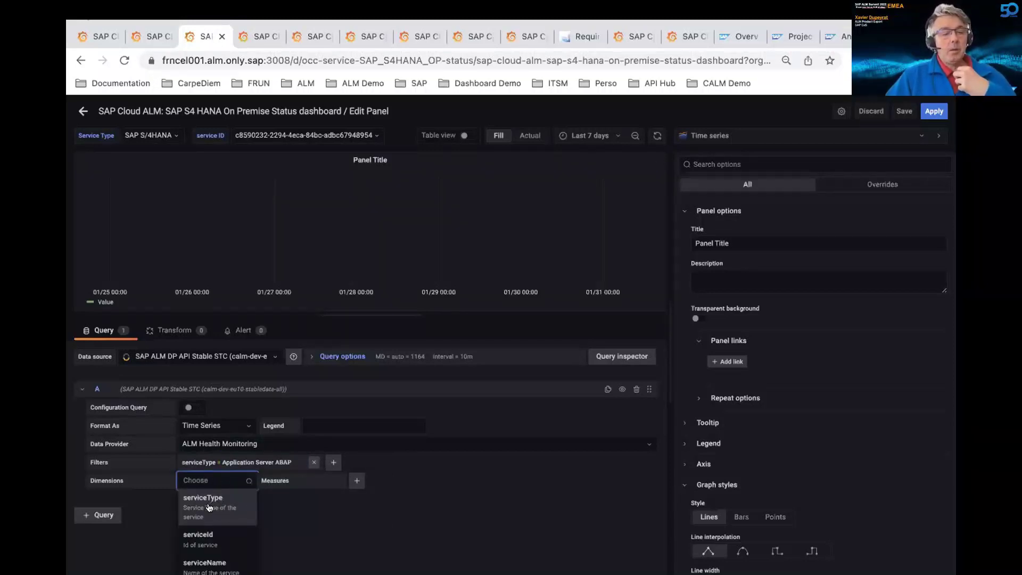
left_click(212, 506)
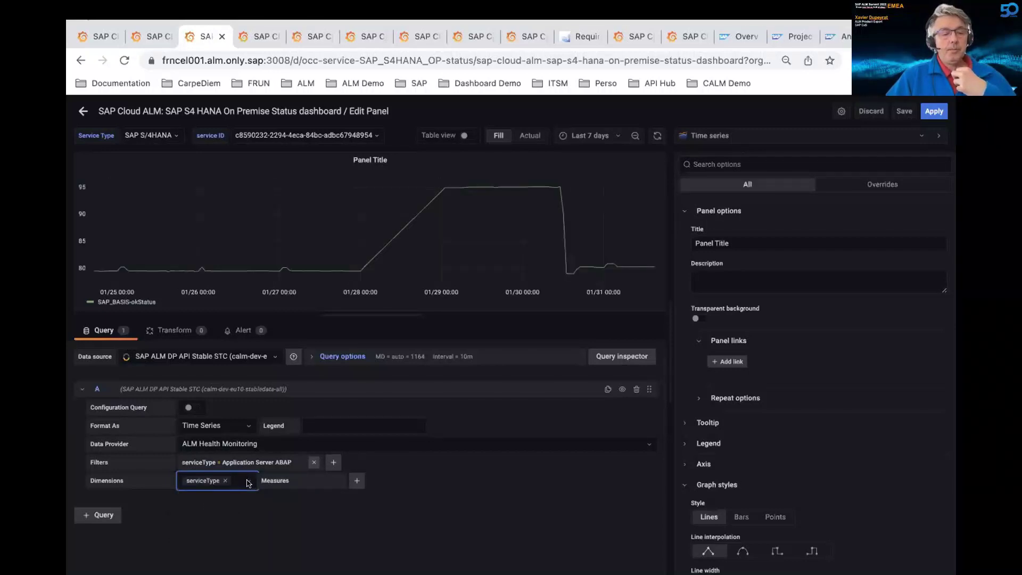
left_click(250, 486)
left_click(220, 530)
left_click(248, 485)
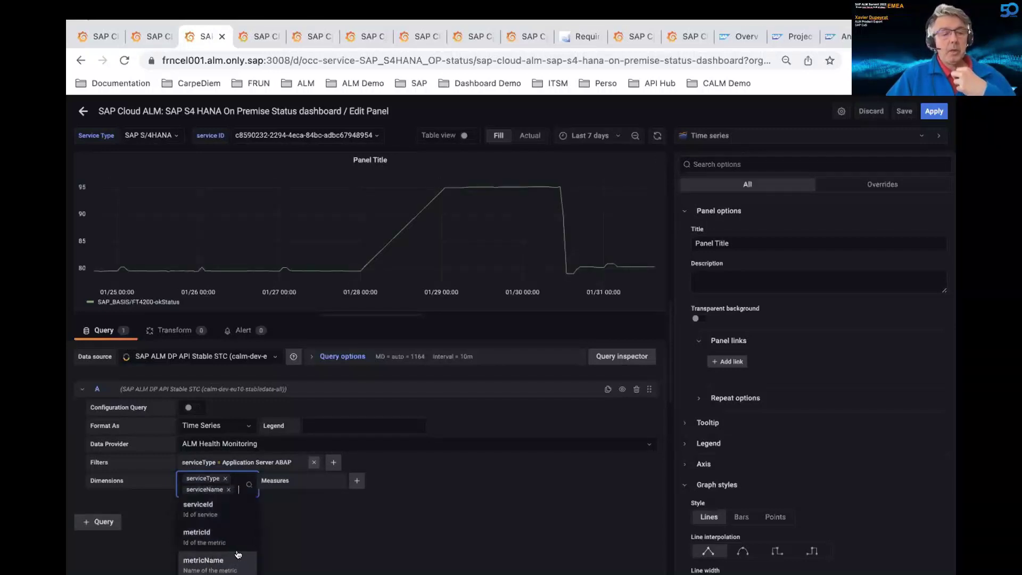
left_click(214, 561)
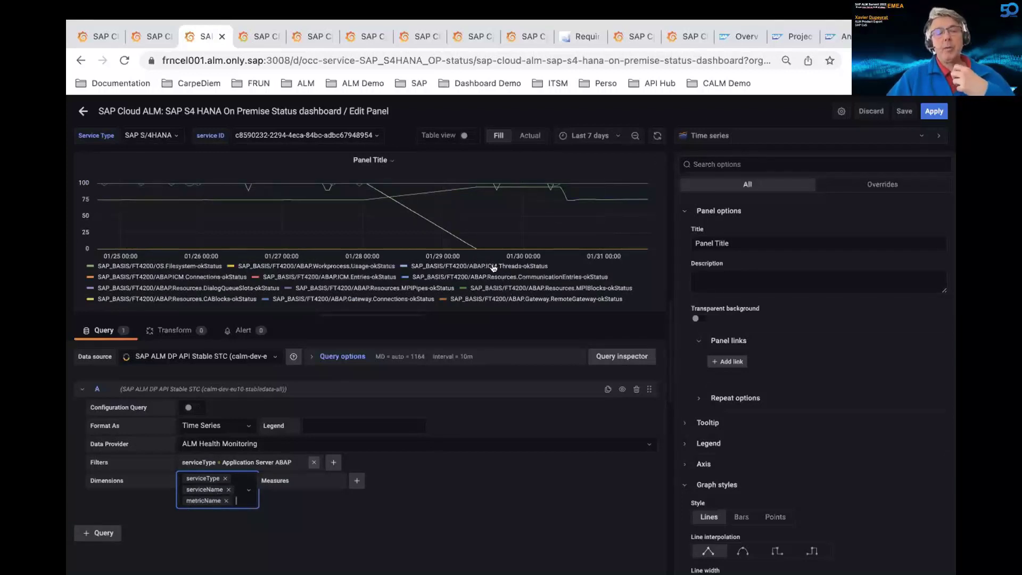
Step: Try a second filter with metricId set to ABAP.Batchjobs.Aborted, and remove that filter again
left_click(330, 462)
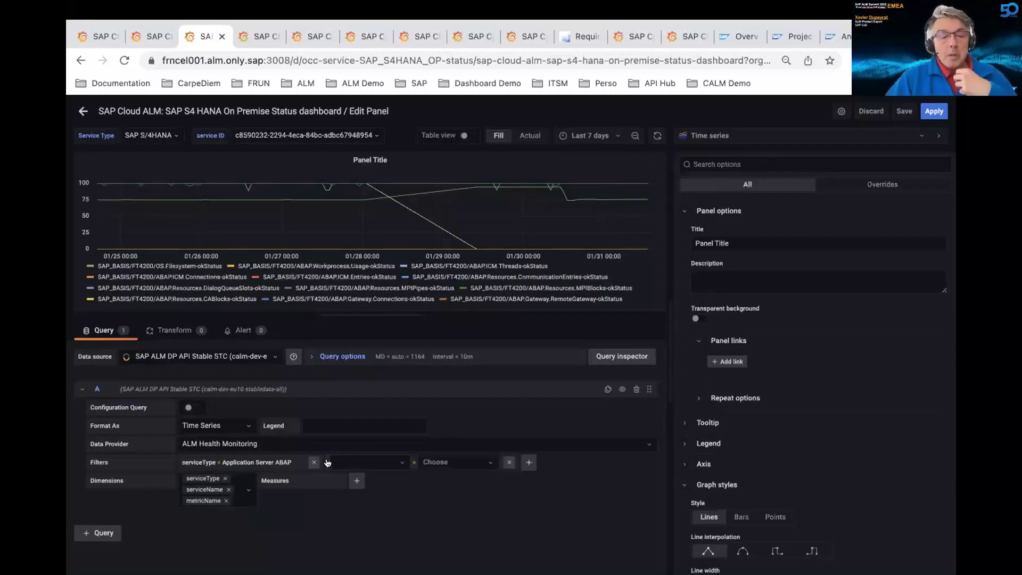
left_click(391, 463)
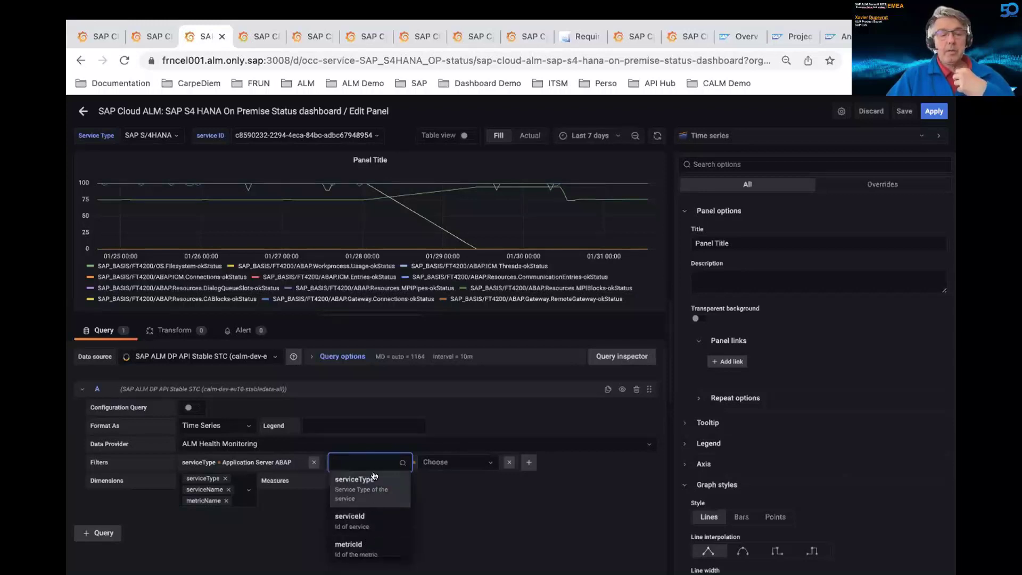
scroll(367, 514, "down", 1)
left_click(368, 514)
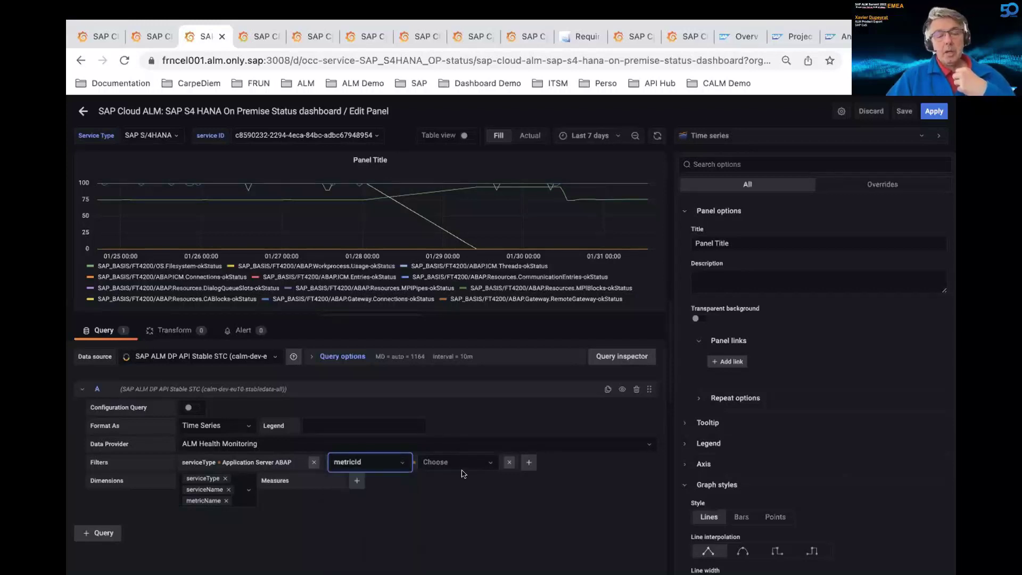
left_click(446, 462)
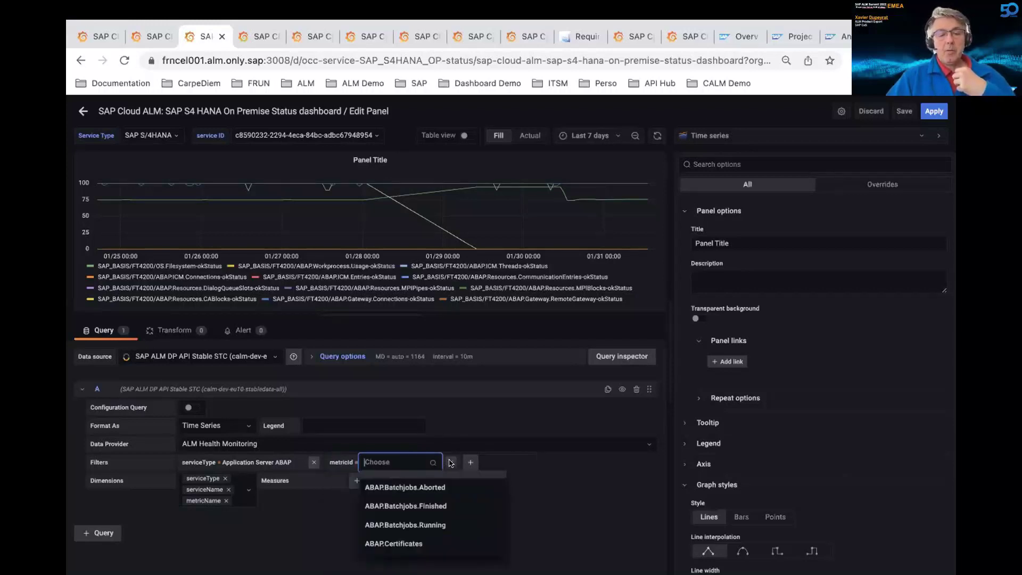
left_click(434, 488)
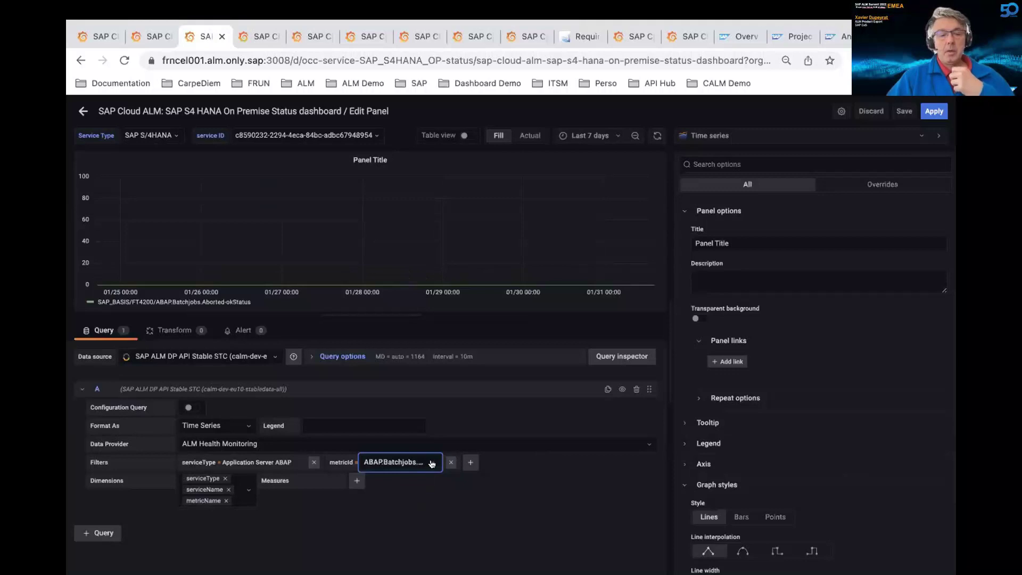
left_click(451, 462)
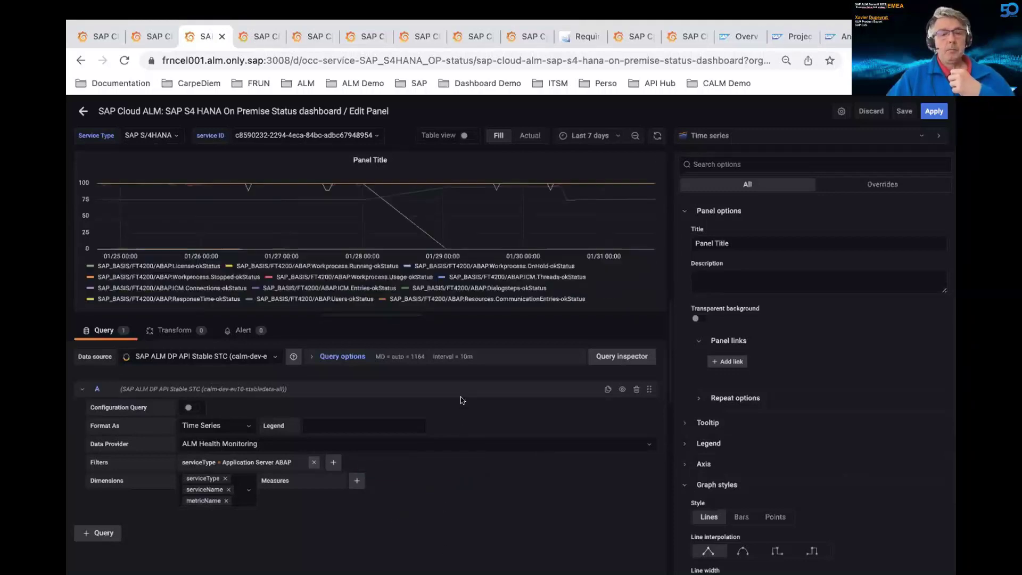
Step: Add a measure to the query showing the % of ok status
left_click(356, 482)
left_click(448, 485)
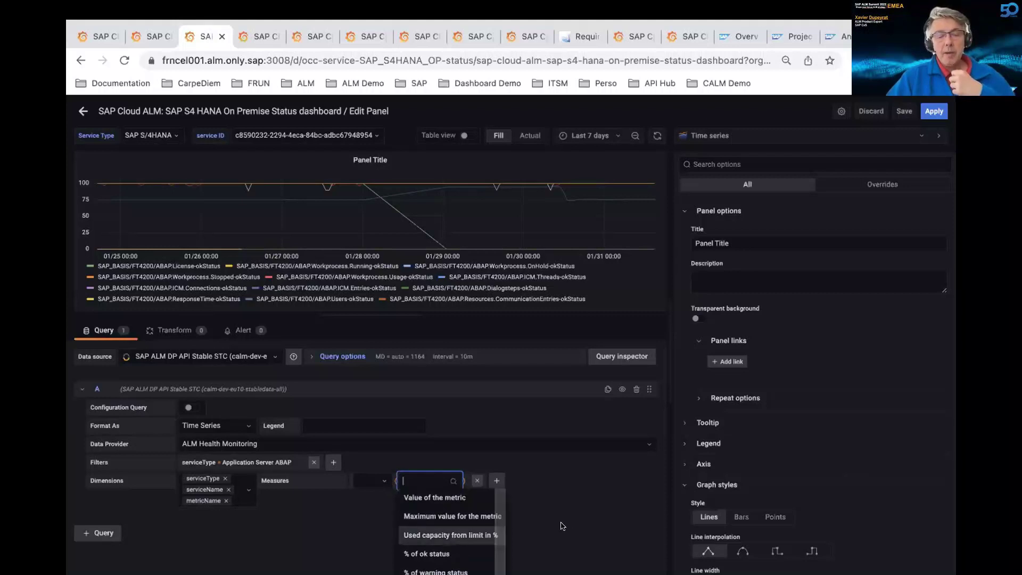
left_click(443, 554)
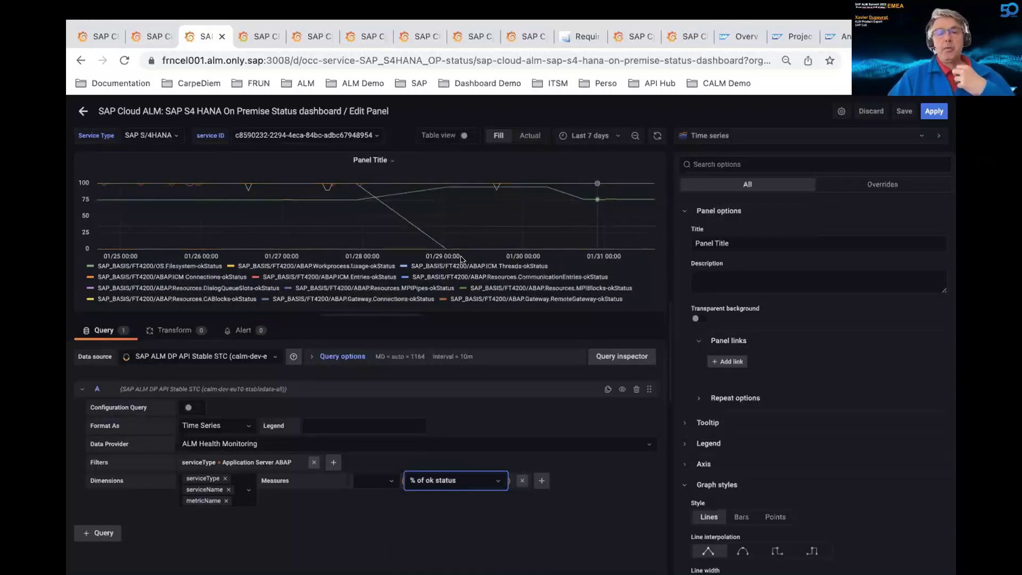
Step: Remove the metricName and serviceName dimensions and the Application Server ABAP filter from the query
left_click(227, 500)
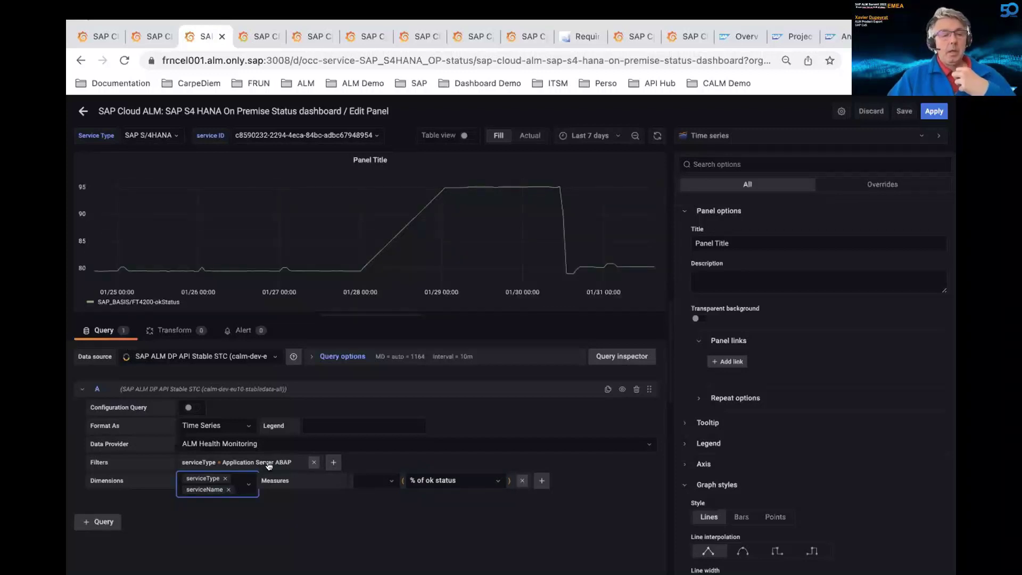
left_click(314, 464)
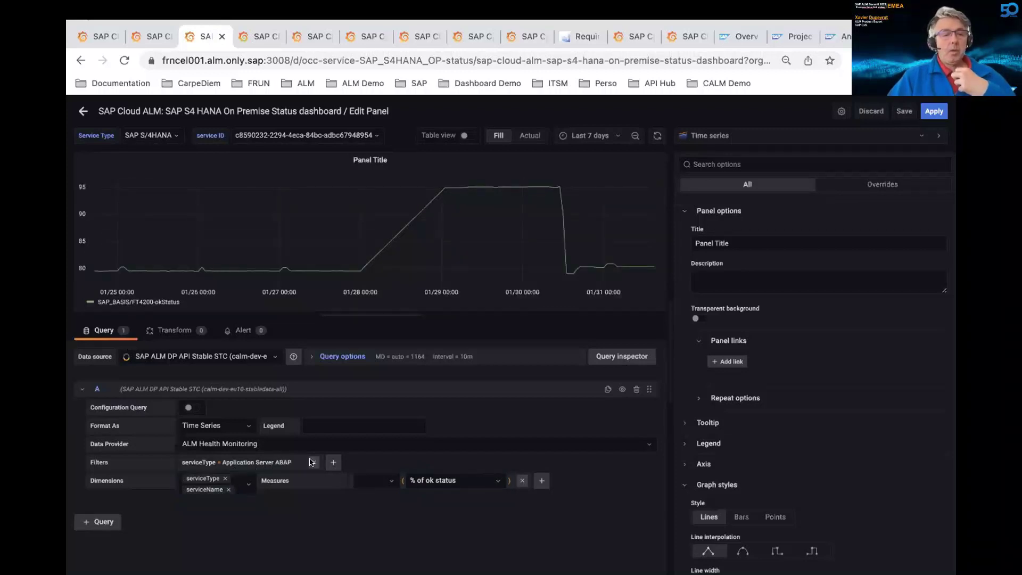
left_click(226, 490)
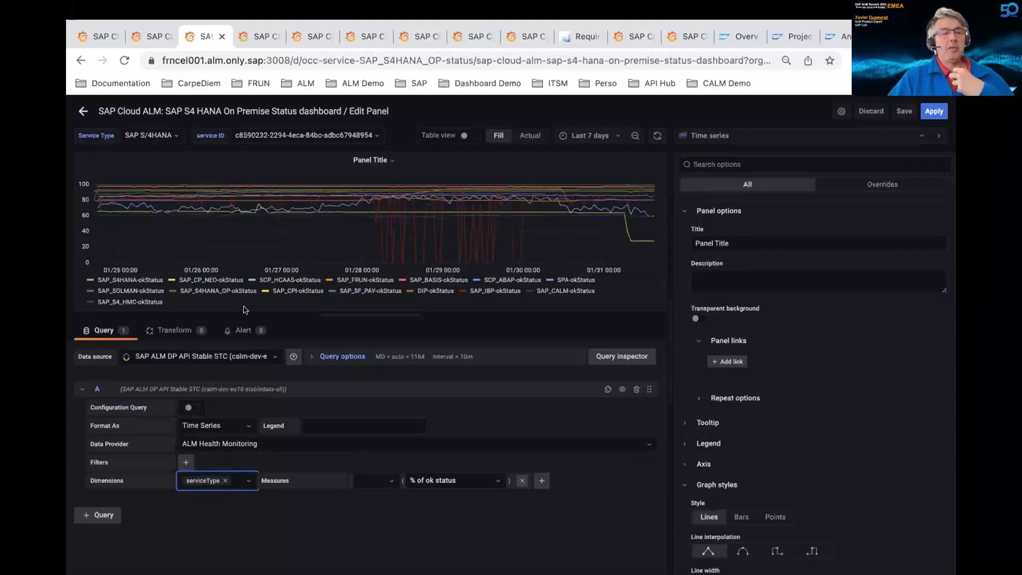
Step: Change the panel's visualization to Status history and set the time range to the last 6 hours
left_click(715, 130)
scroll(755, 405, "down", 2)
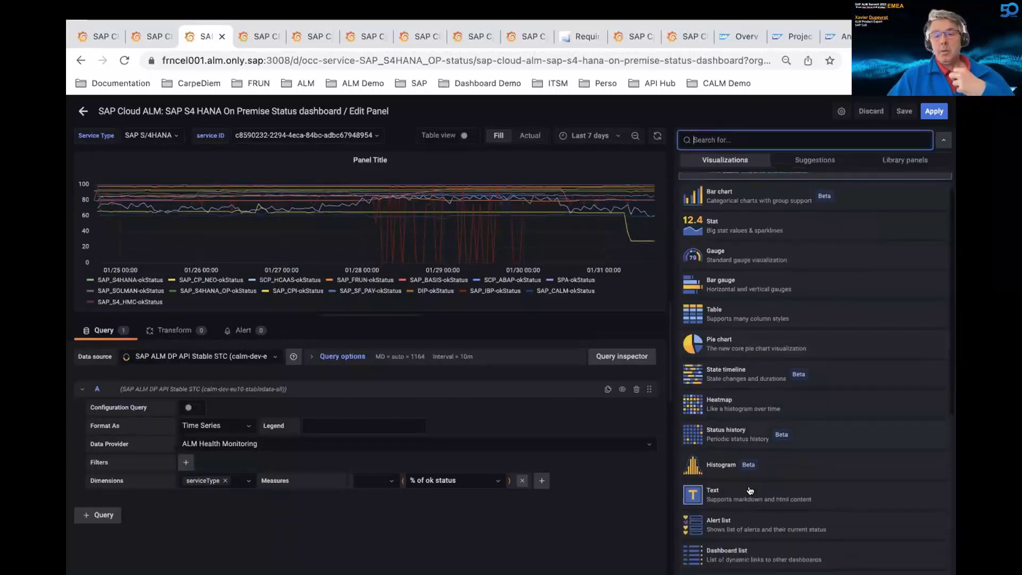
scroll(751, 452, "down", 1)
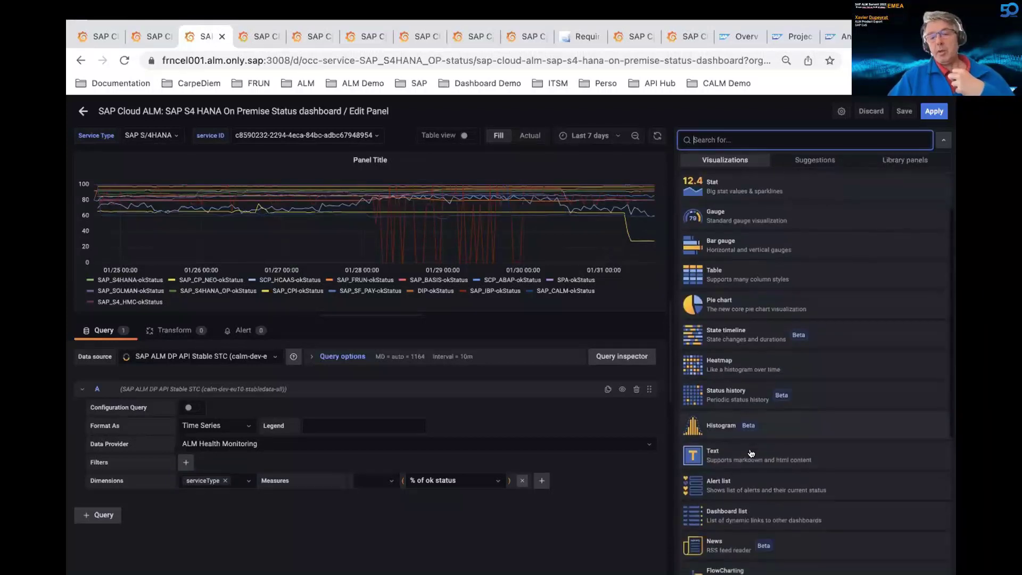
left_click(719, 394)
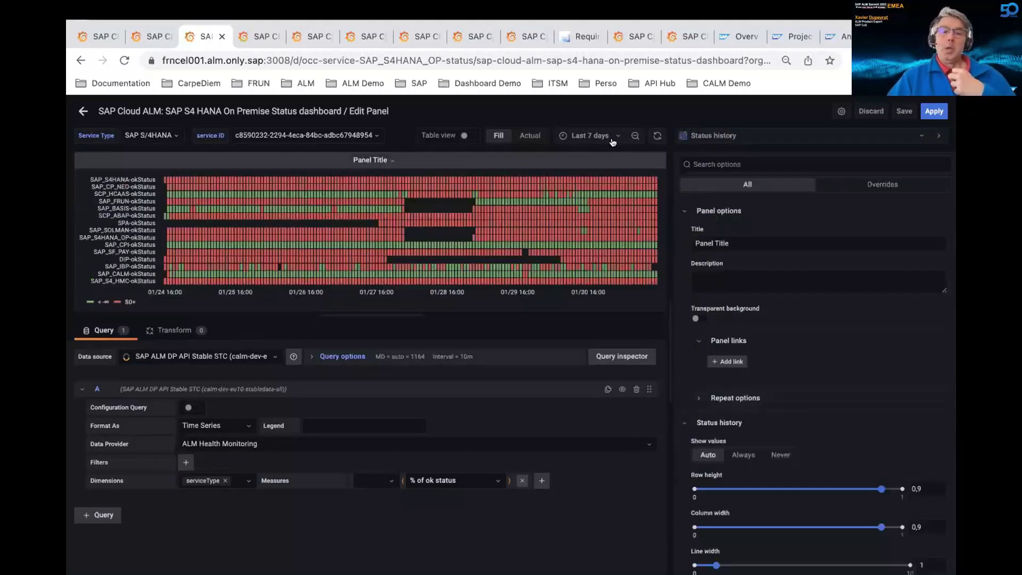
left_click(613, 137)
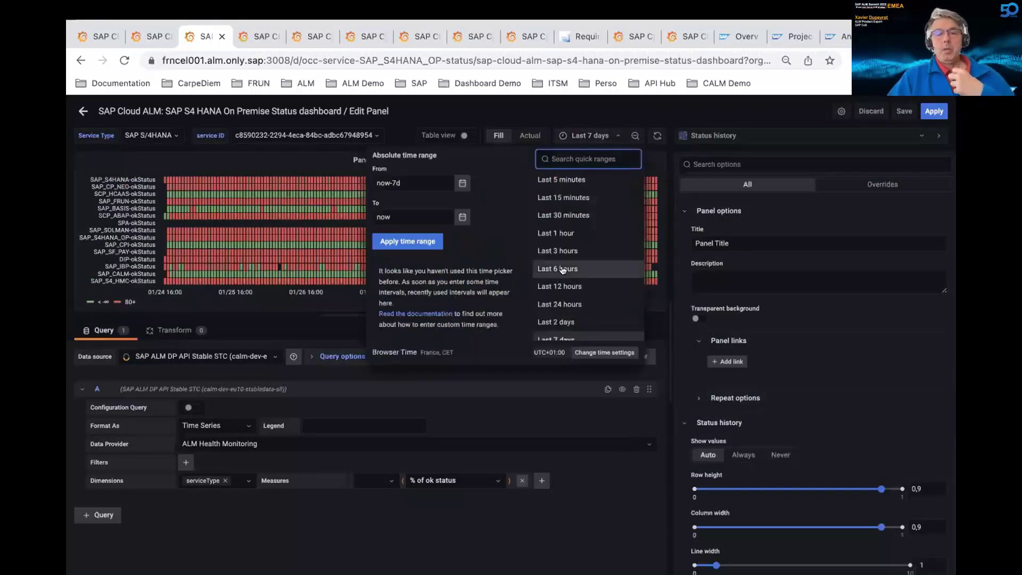
left_click(563, 269)
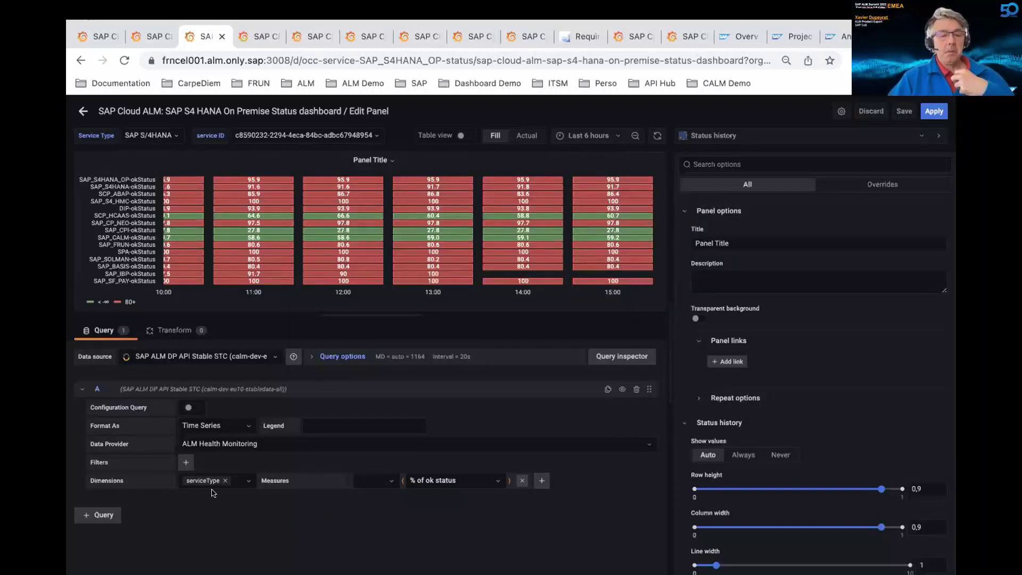
Step: Add a query filter that limits serviceType to Application Server ABAP
left_click(186, 462)
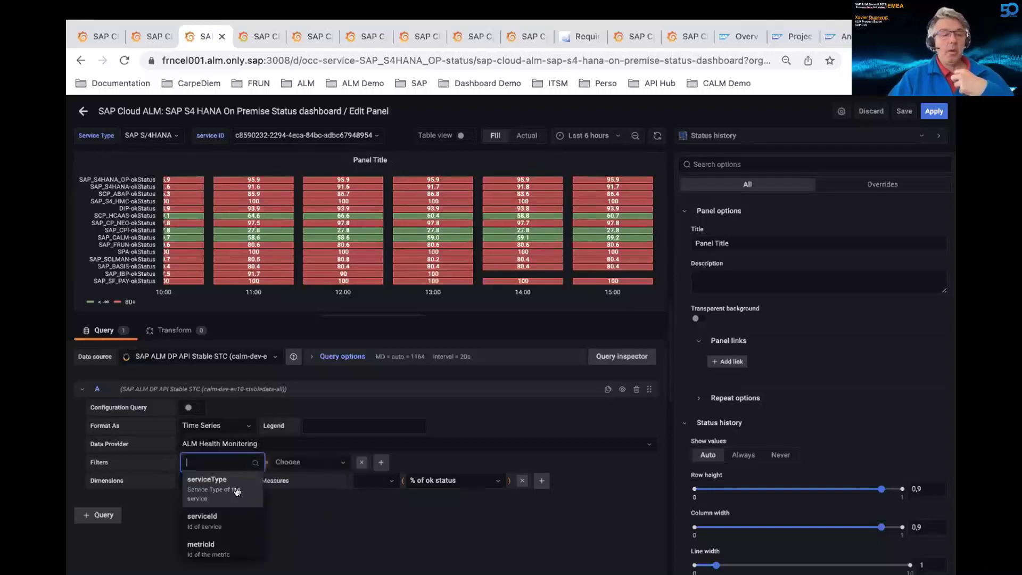
left_click(224, 487)
left_click(299, 463)
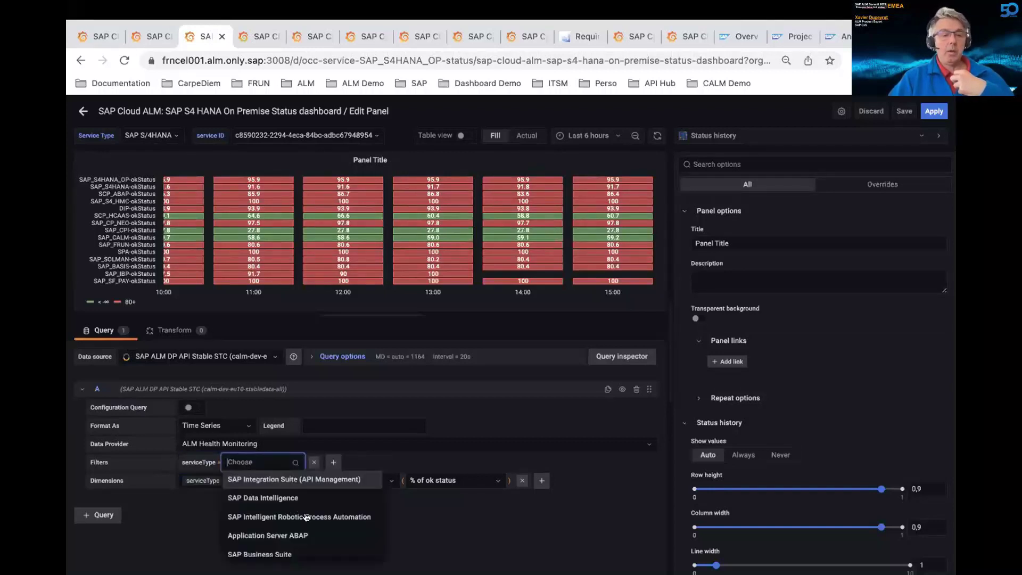
scroll(294, 503, "down", 3)
scroll(294, 503, "up", 1)
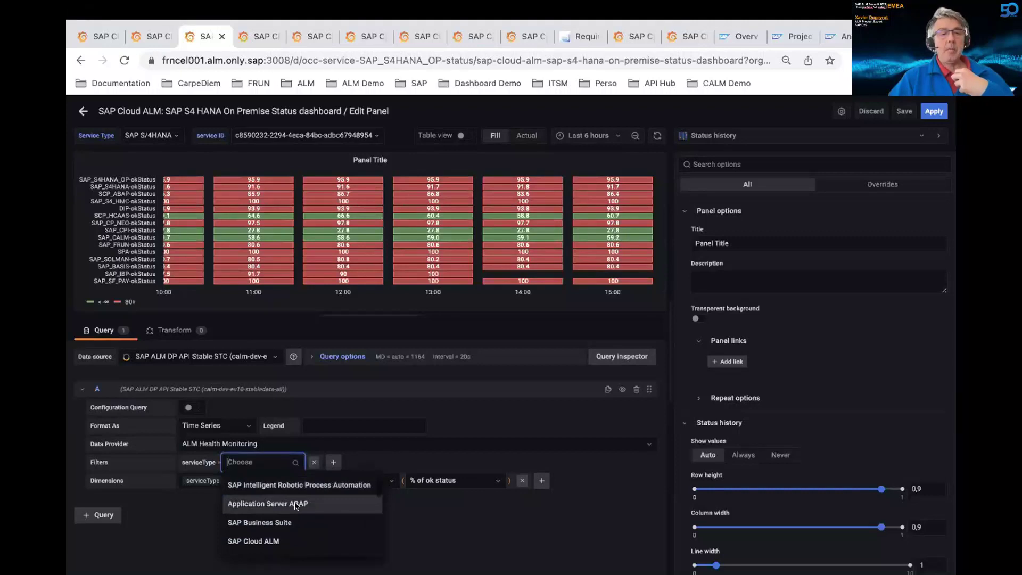
left_click(296, 504)
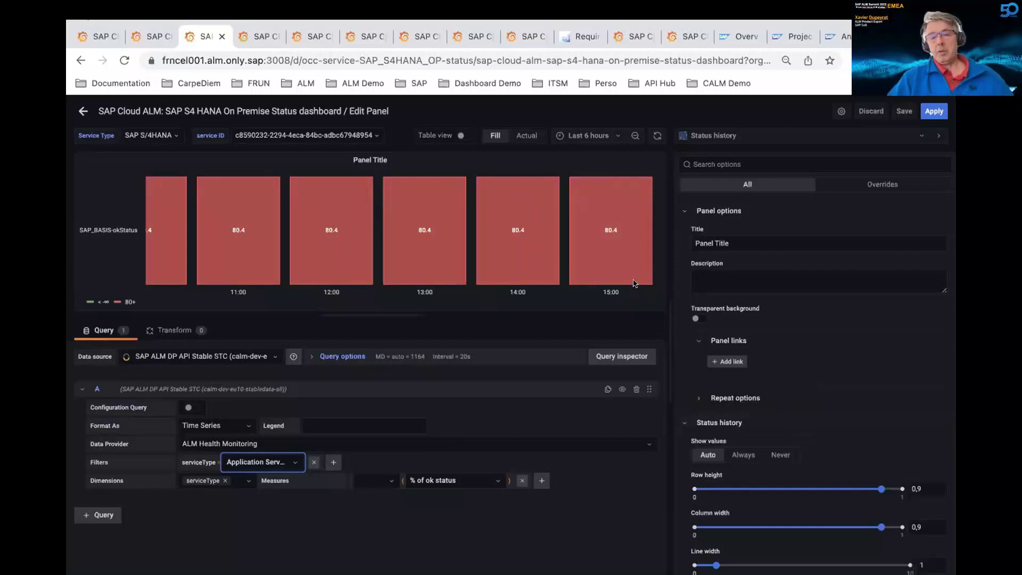
Step: Set the panel's threshold colors to green for 80 and red for Base
scroll(828, 474, "down", 15)
left_click(703, 459)
left_click(648, 469)
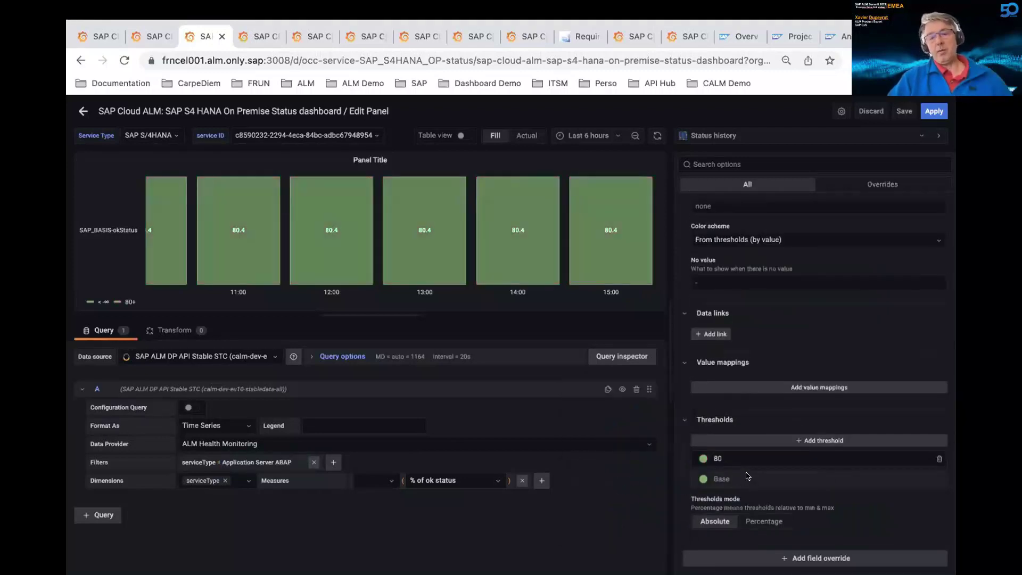
left_click(703, 480)
left_click(647, 429)
left_click(514, 543)
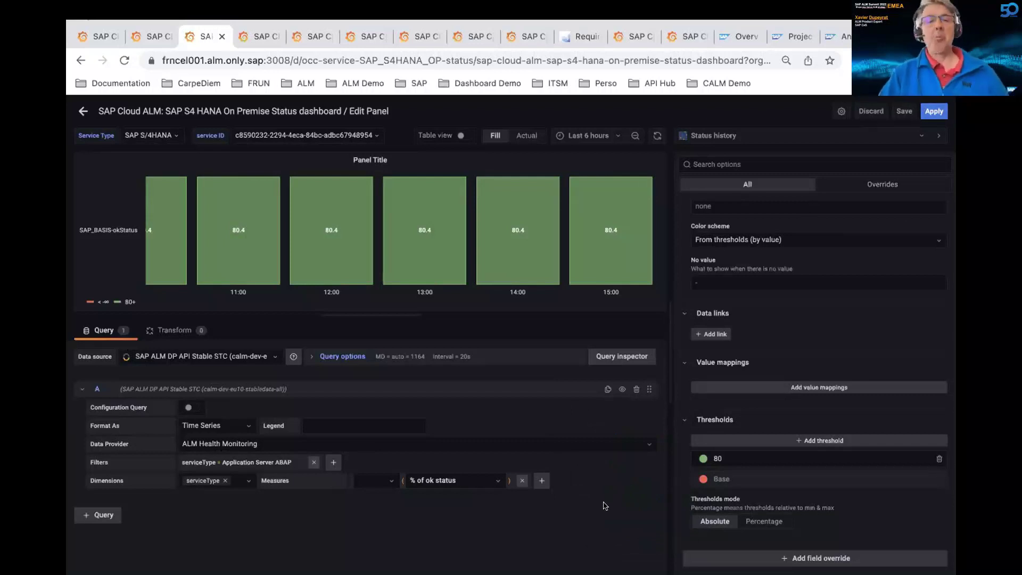
Step: Leave the panel editor for the dashboard and switch to Microsoft PowerPoint
left_click(83, 110)
left_click_drag(389, 234, 725, 366)
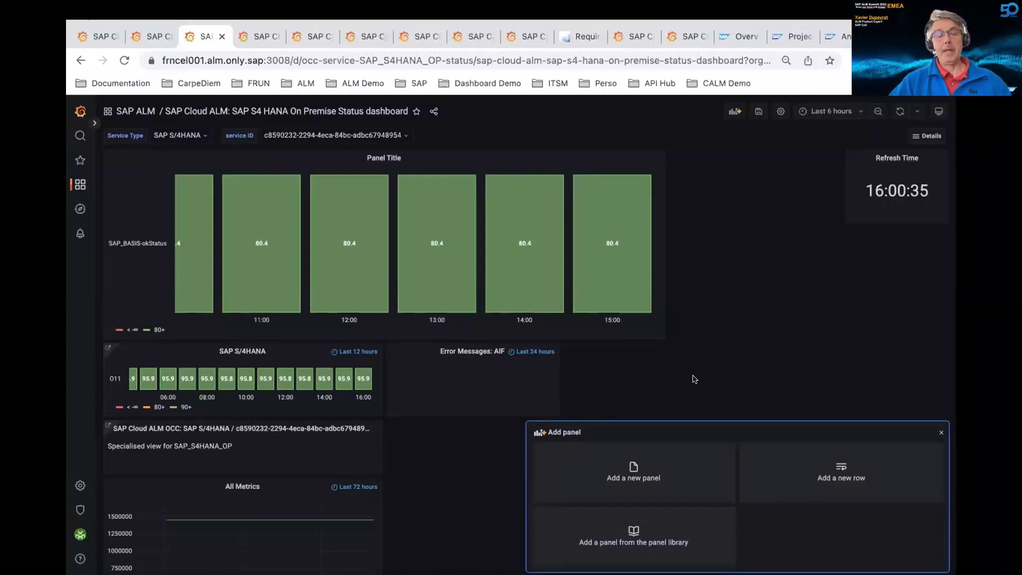
key("super+Tab")
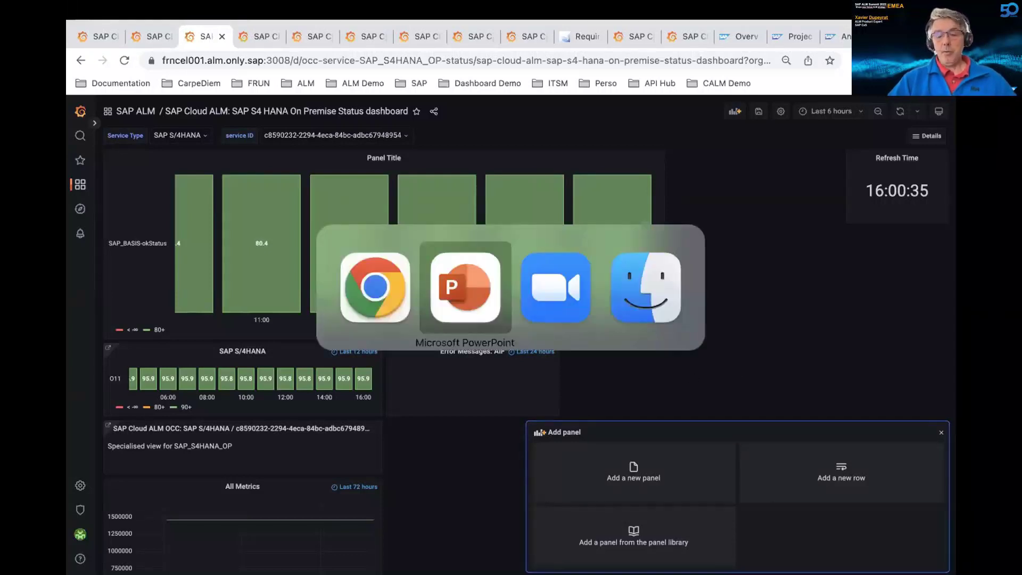